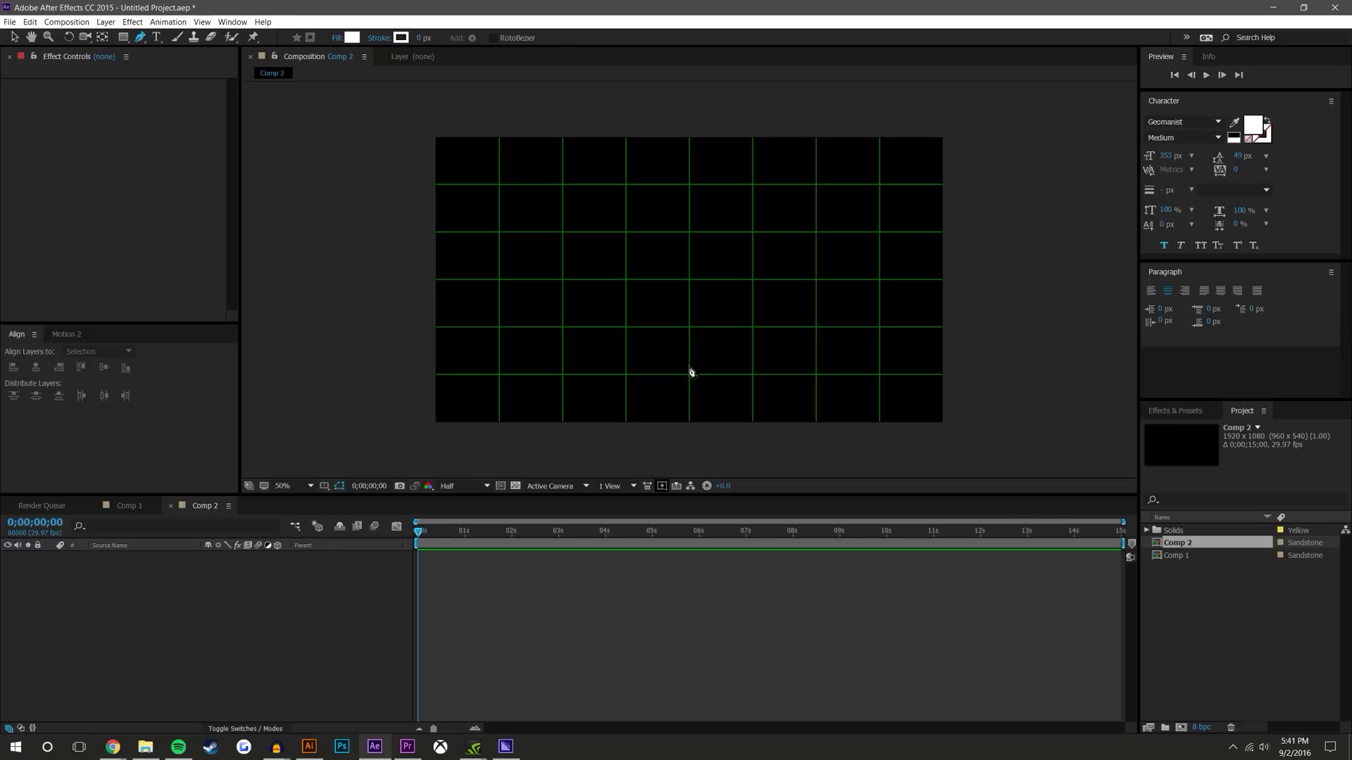
Draw a narrow white spike with the Pen tool along the vertical centre gridline, with a small pointed head on top and its tip below
{"action": "left_click", "coordinate": [689, 376]}
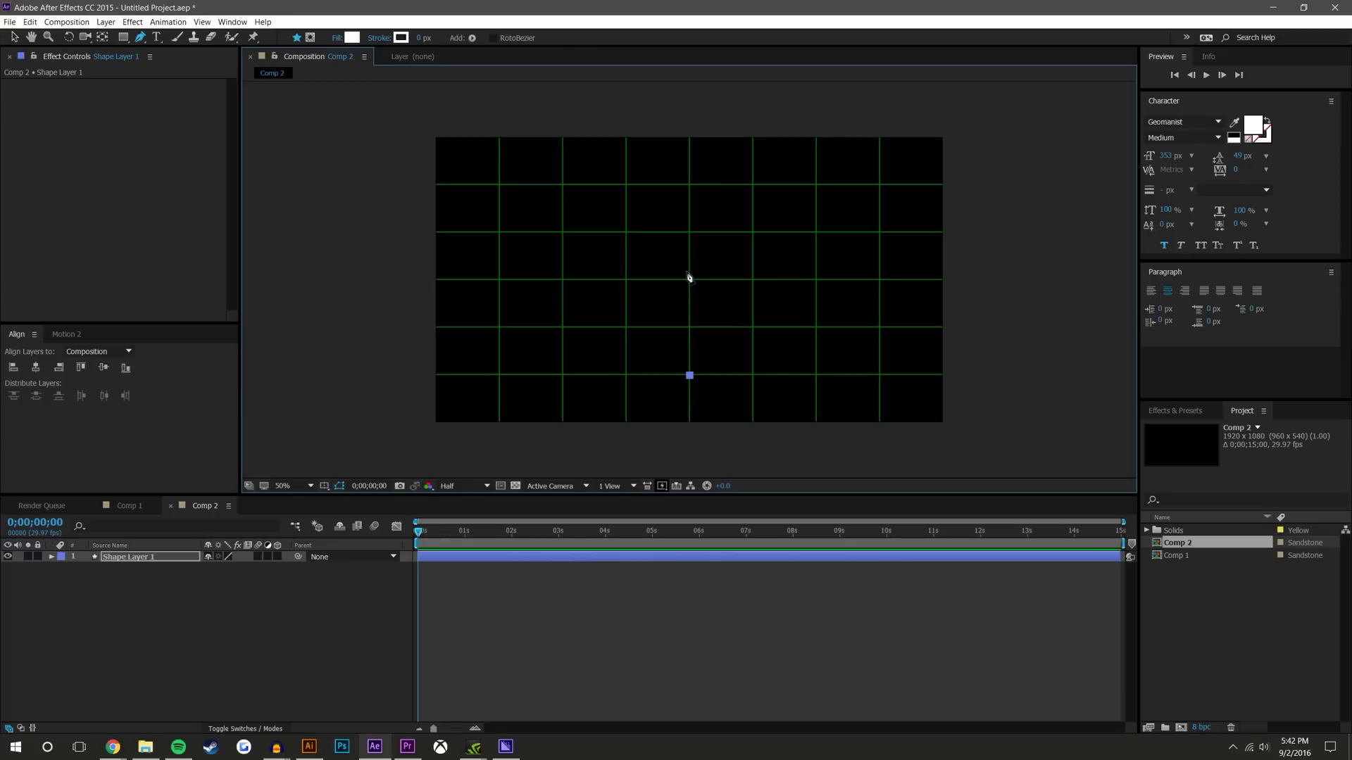
{"action": "left_click", "coordinate": [683, 227]}
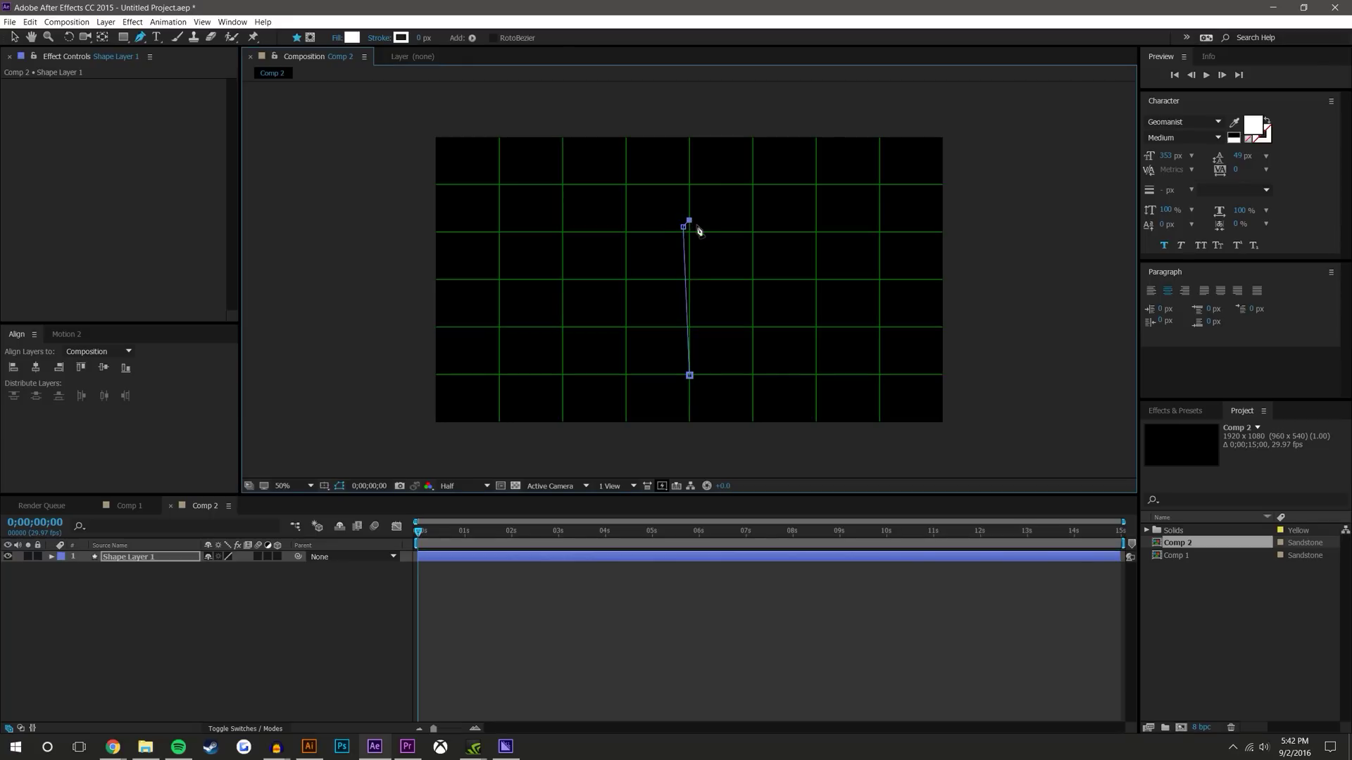
{"action": "left_click", "coordinate": [689, 376]}
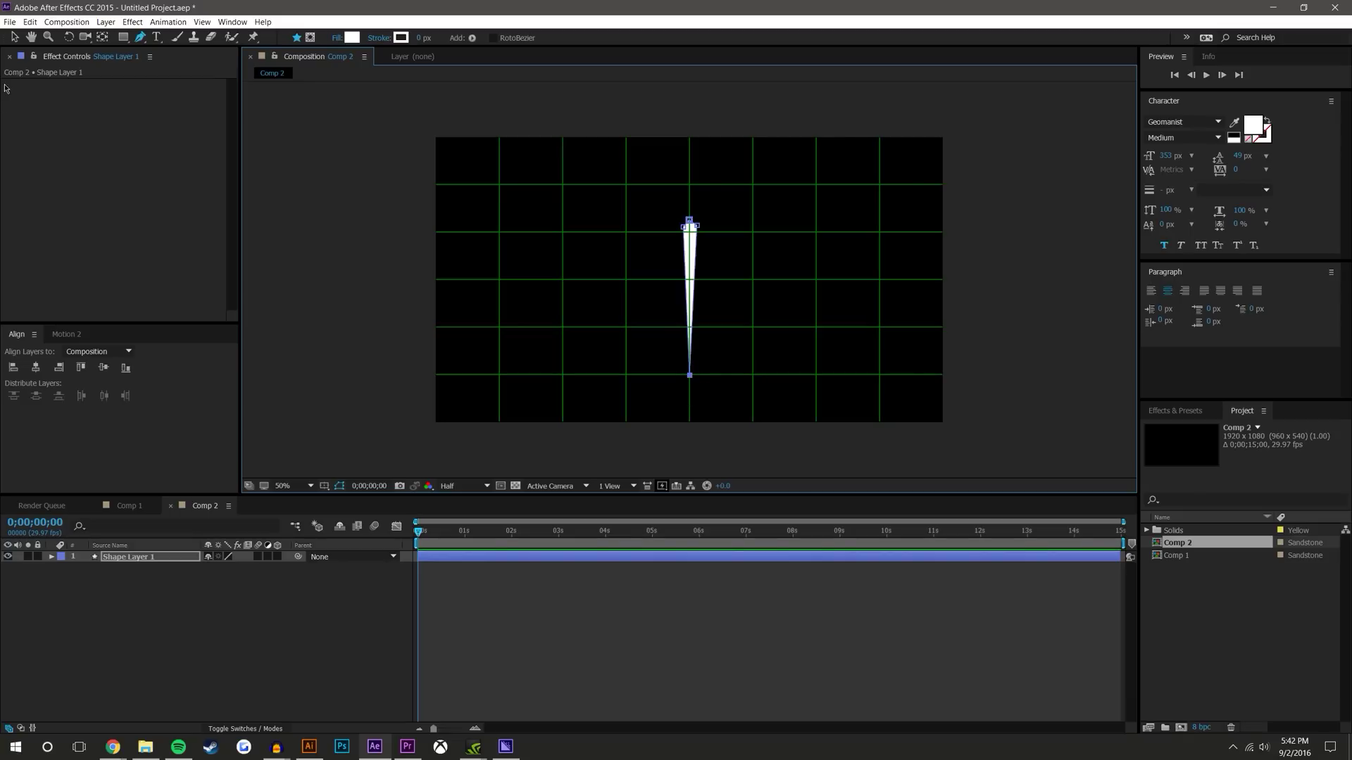
{"action": "left_click", "coordinate": [16, 37]}
{"action": "left_click", "coordinate": [202, 627]}
Move the spike's anchor point up to its head and position the spike so the head sits at the composition centre
{"action": "left_click", "coordinate": [688, 269]}
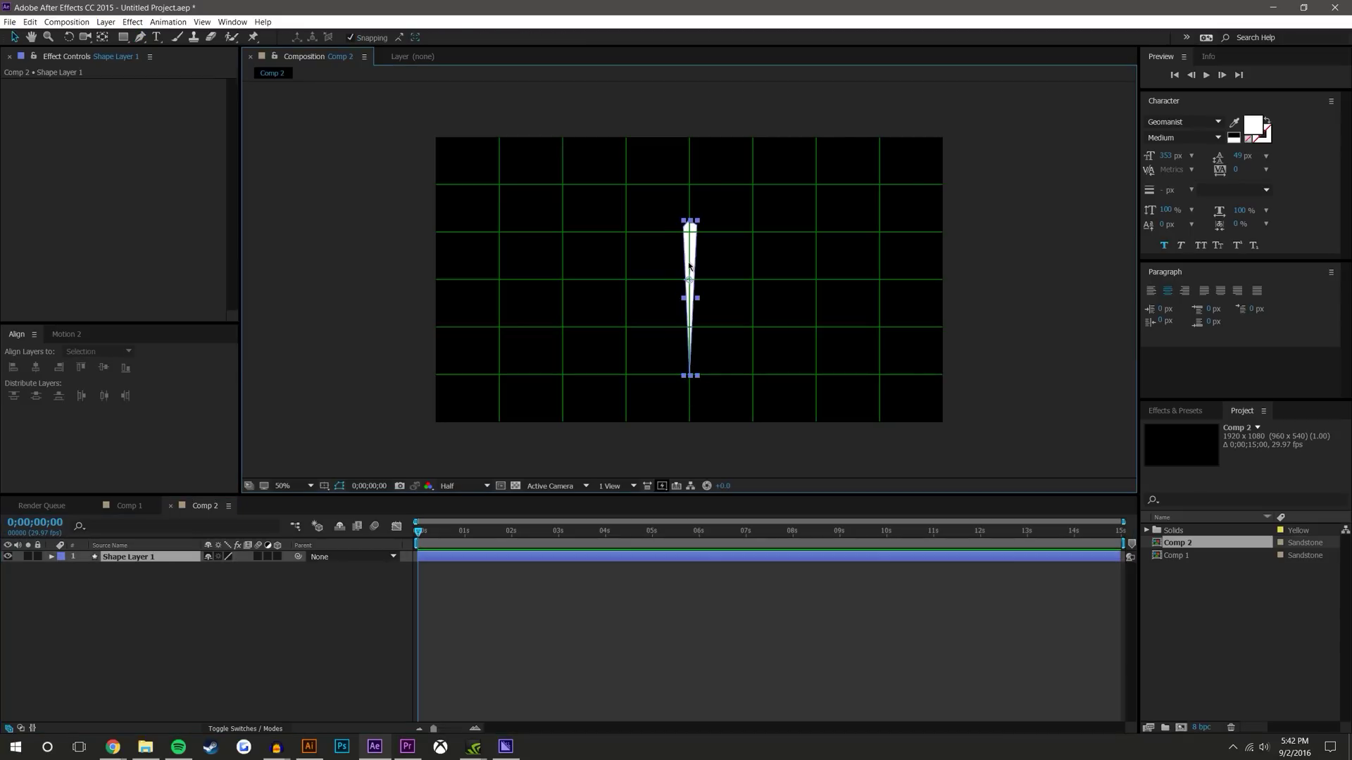
{"action": "left_click", "coordinate": [102, 38]}
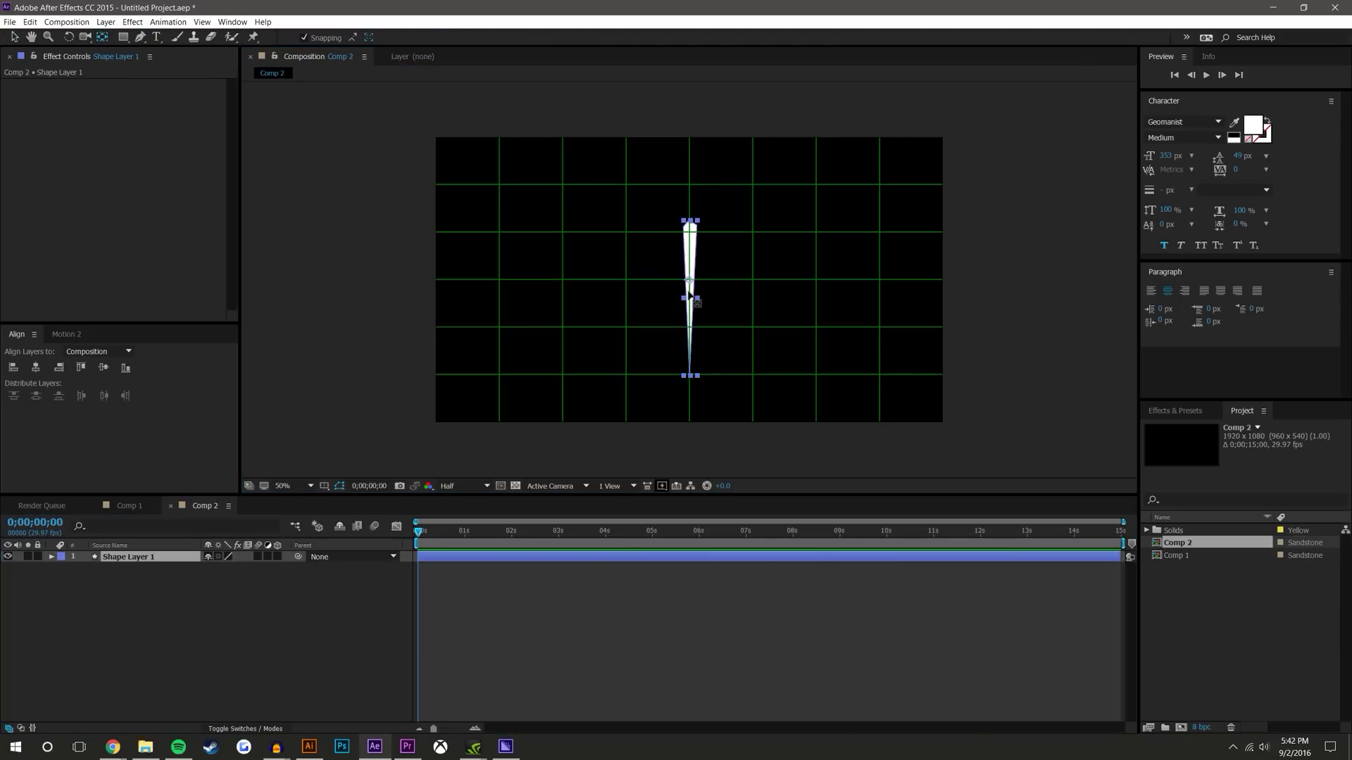
{"action": "left_click_drag", "start_coordinate": [689, 279], "coordinate": [688, 225]}
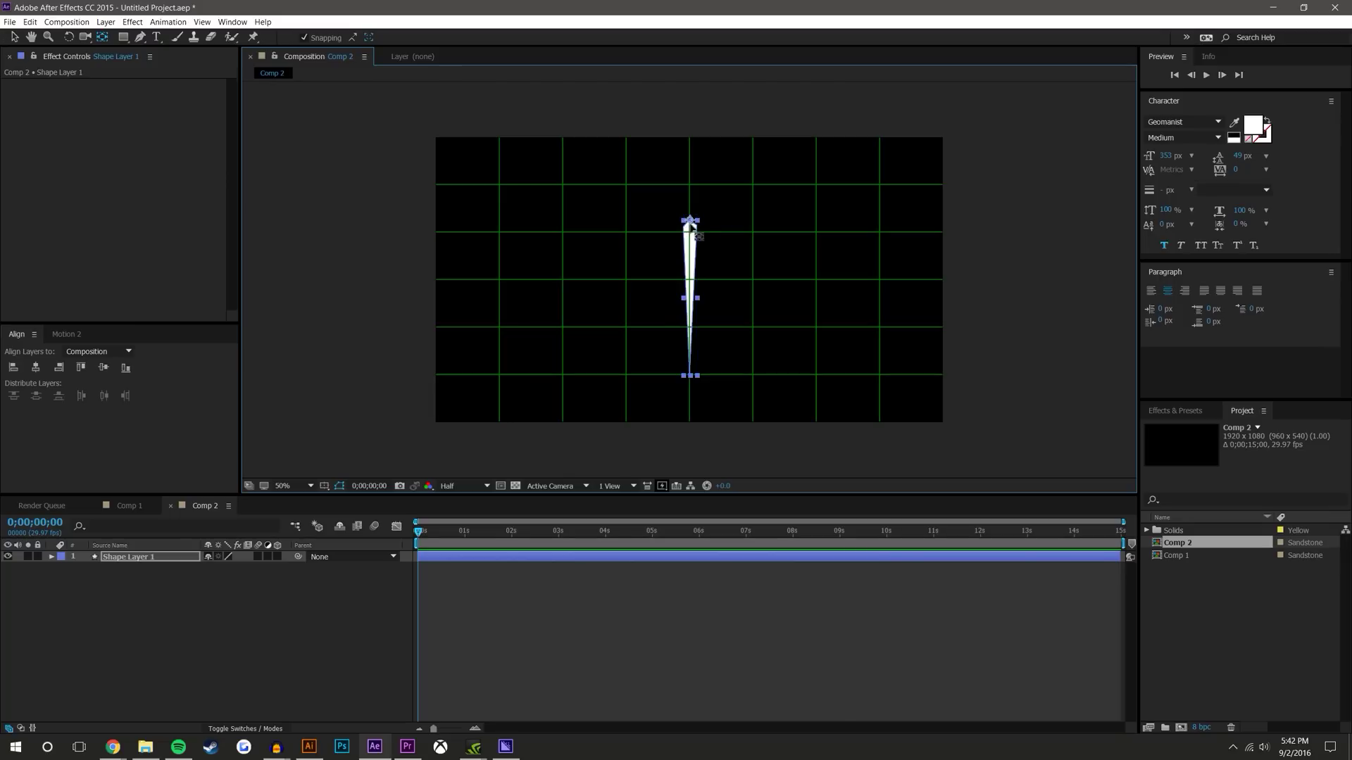
{"action": "key", "text": "period"}
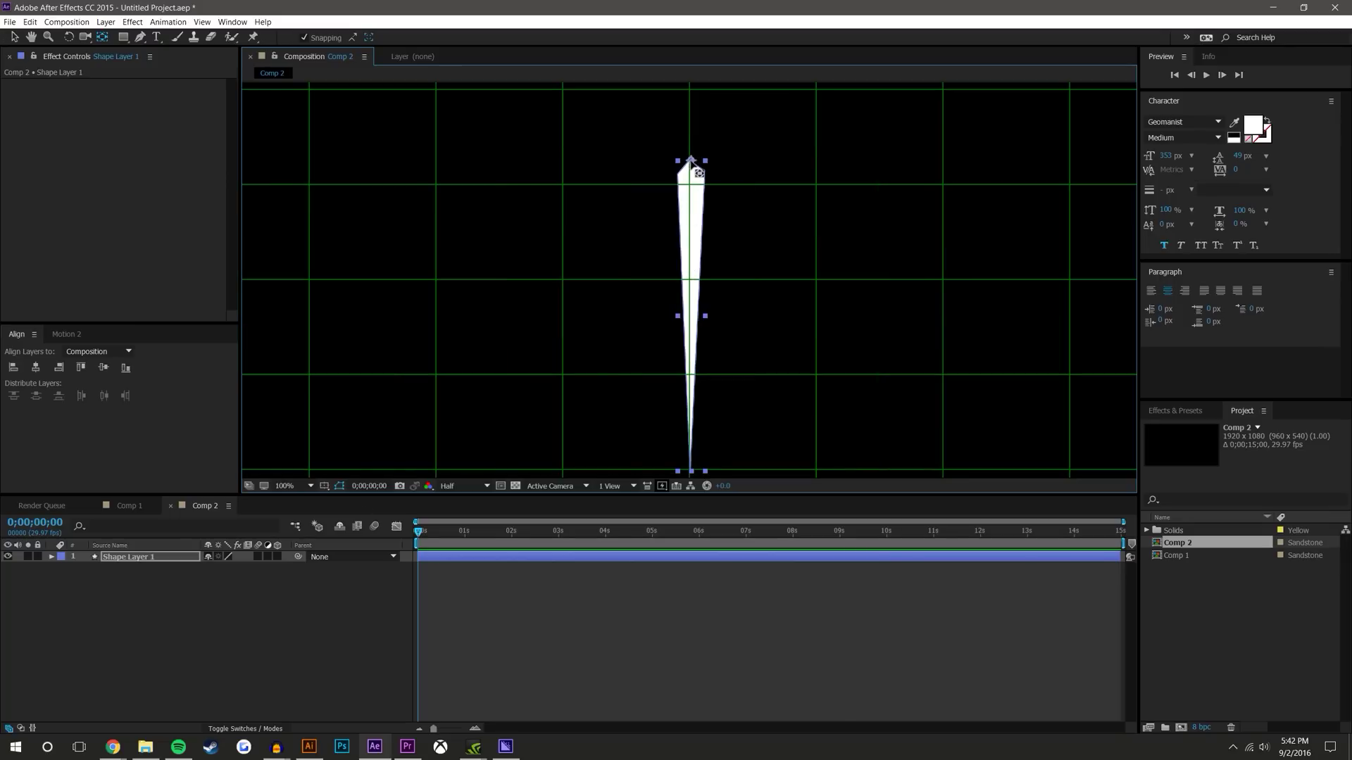
{"action": "key", "text": "comma"}
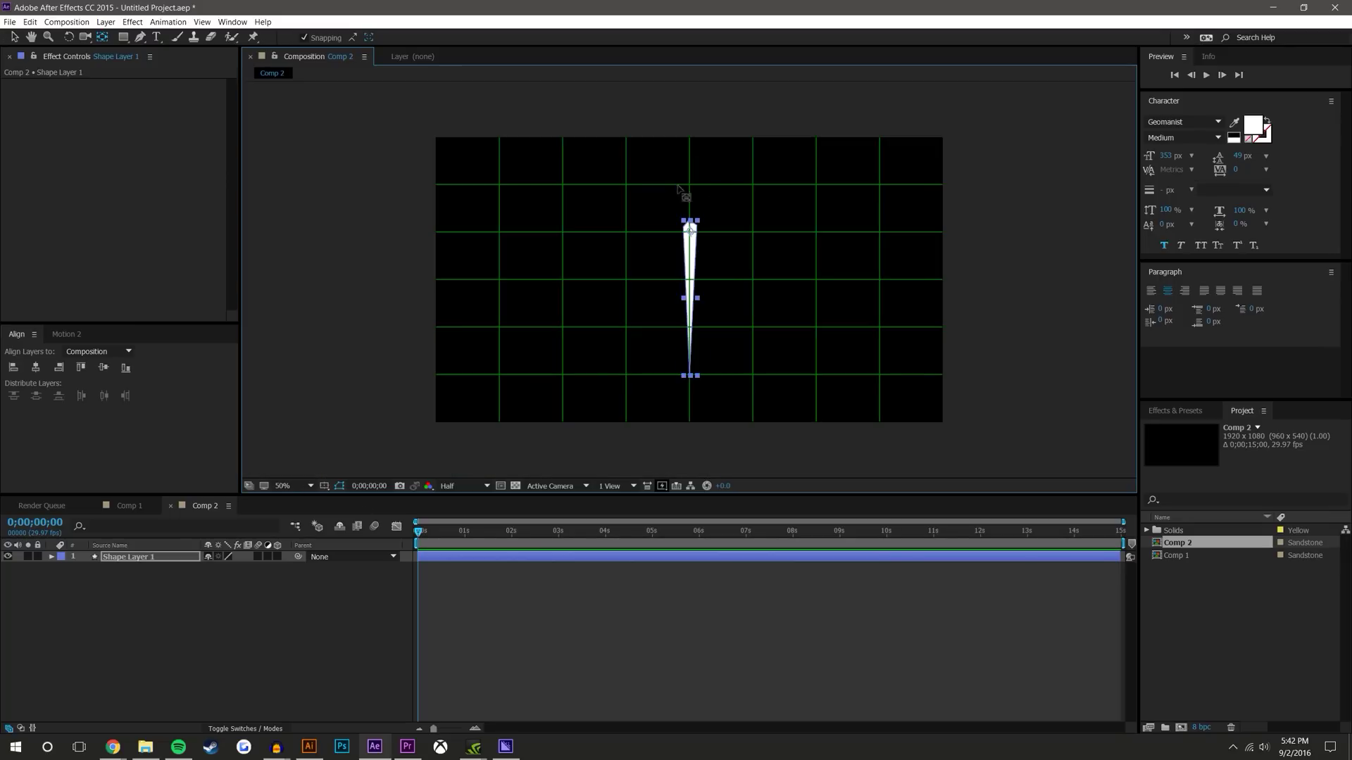
{"action": "key", "text": "v"}
{"action": "left_click_drag", "start_coordinate": [691, 233], "coordinate": [689, 282]}
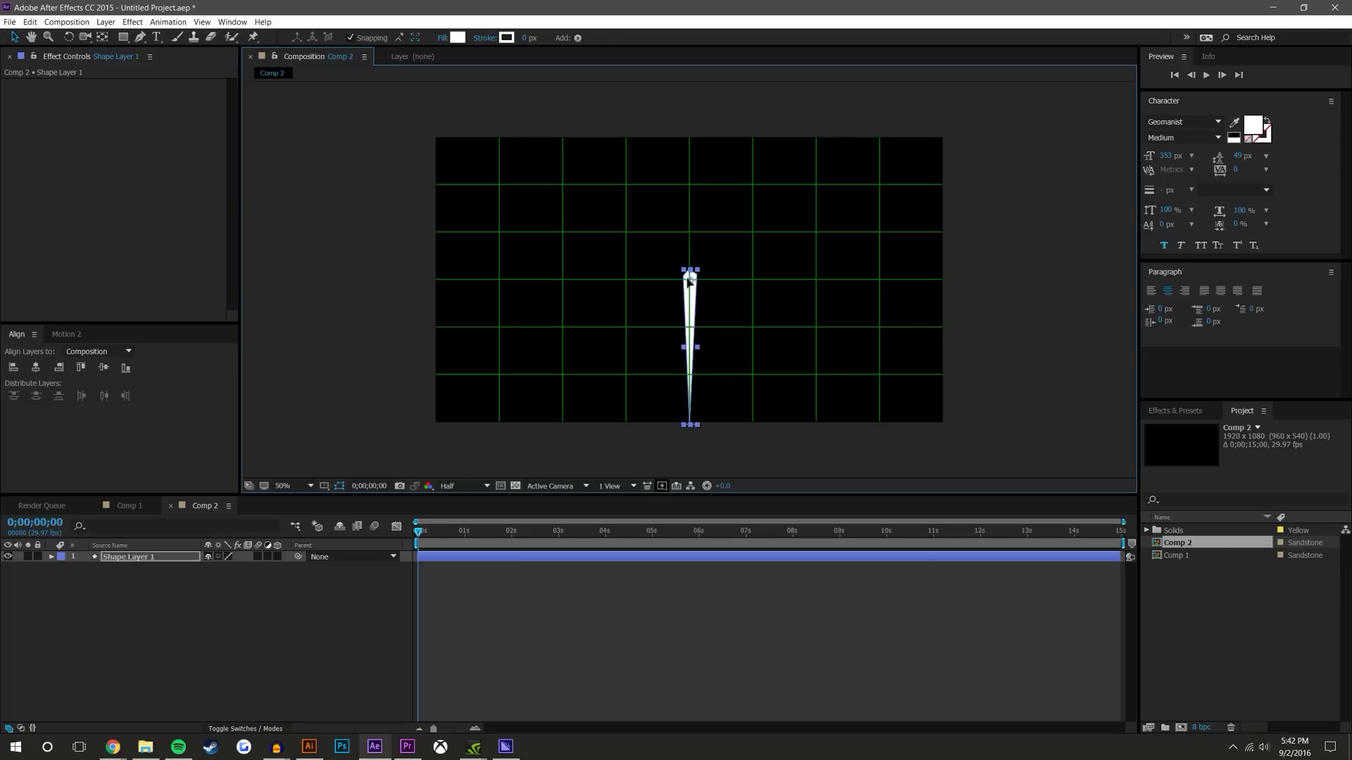
Scale the spike to 88.5% and hide the proportional grid
{"action": "key", "text": "s"}
{"action": "left_click_drag", "start_coordinate": [252, 567], "coordinate": [224, 568]}
{"action": "left_click", "coordinate": [425, 701]}
{"action": "left_click", "coordinate": [414, 487]}
{"action": "left_click", "coordinate": [366, 513]}
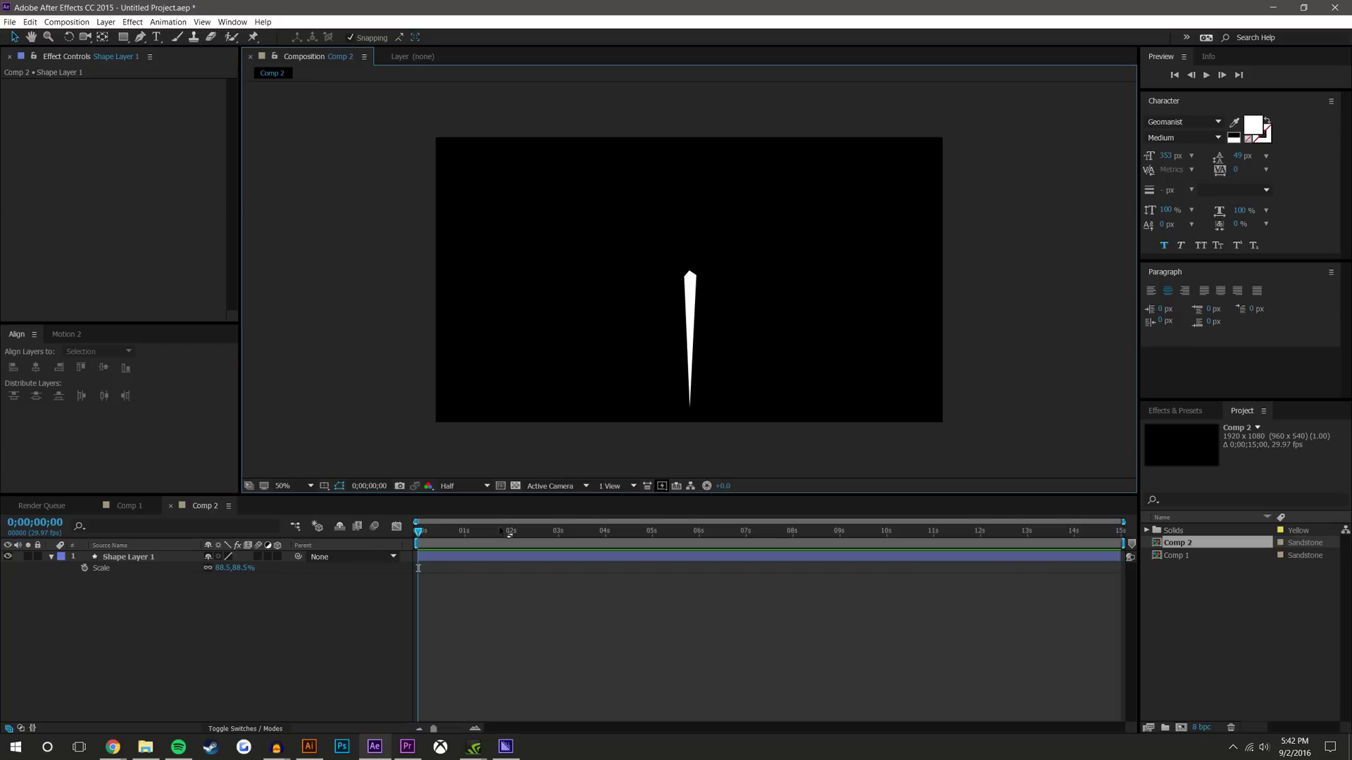
Add a Scale keyframe to the spike layer, place it at about frame 24, and enable motion blur
{"action": "left_click", "coordinate": [129, 557]}
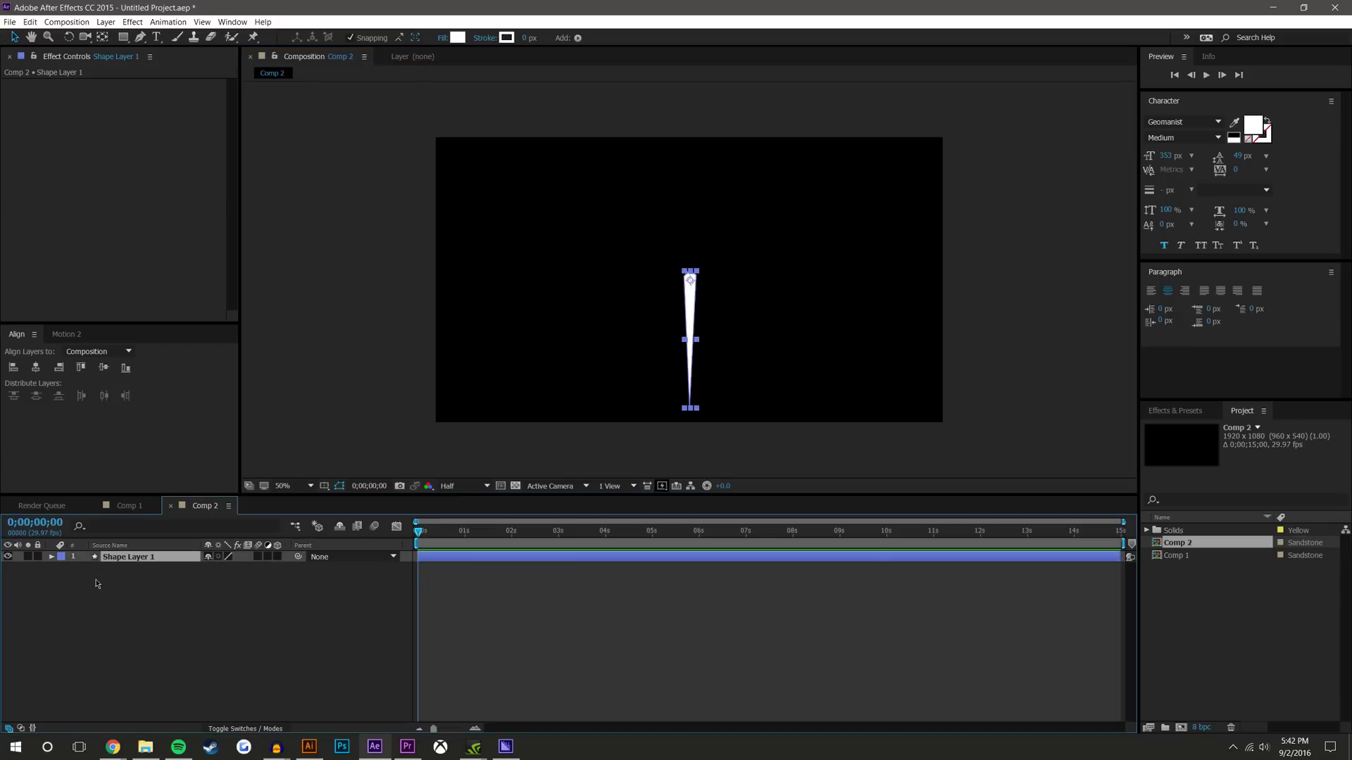
{"action": "left_click", "coordinate": [85, 567]}
{"action": "left_click", "coordinate": [482, 729]}
{"action": "left_click_drag", "start_coordinate": [415, 571], "coordinate": [495, 566]}
{"action": "left_click", "coordinate": [440, 572]}
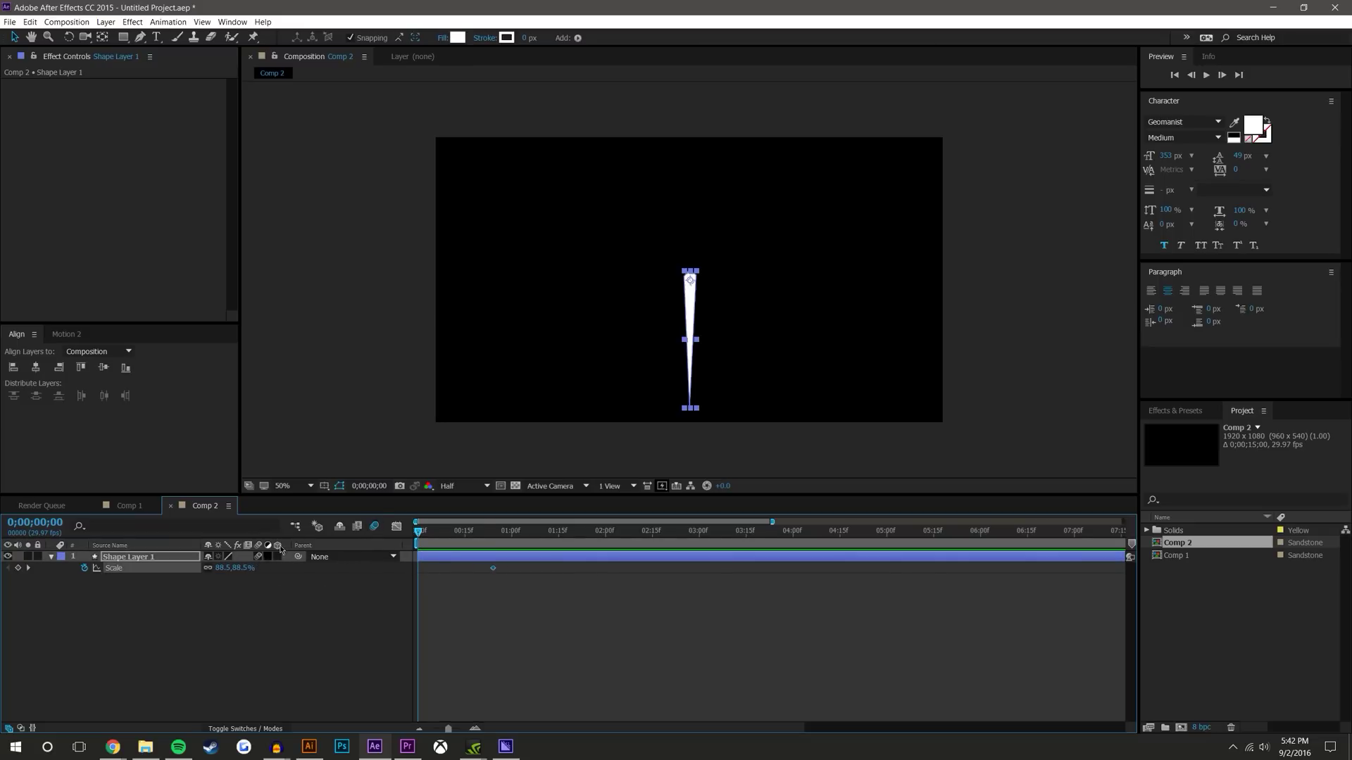
Set the spike's Scale to 0% at the start of the timeline to create the opening keyframe
{"action": "left_click", "coordinate": [243, 581]}
{"action": "left_click", "coordinate": [244, 568]}
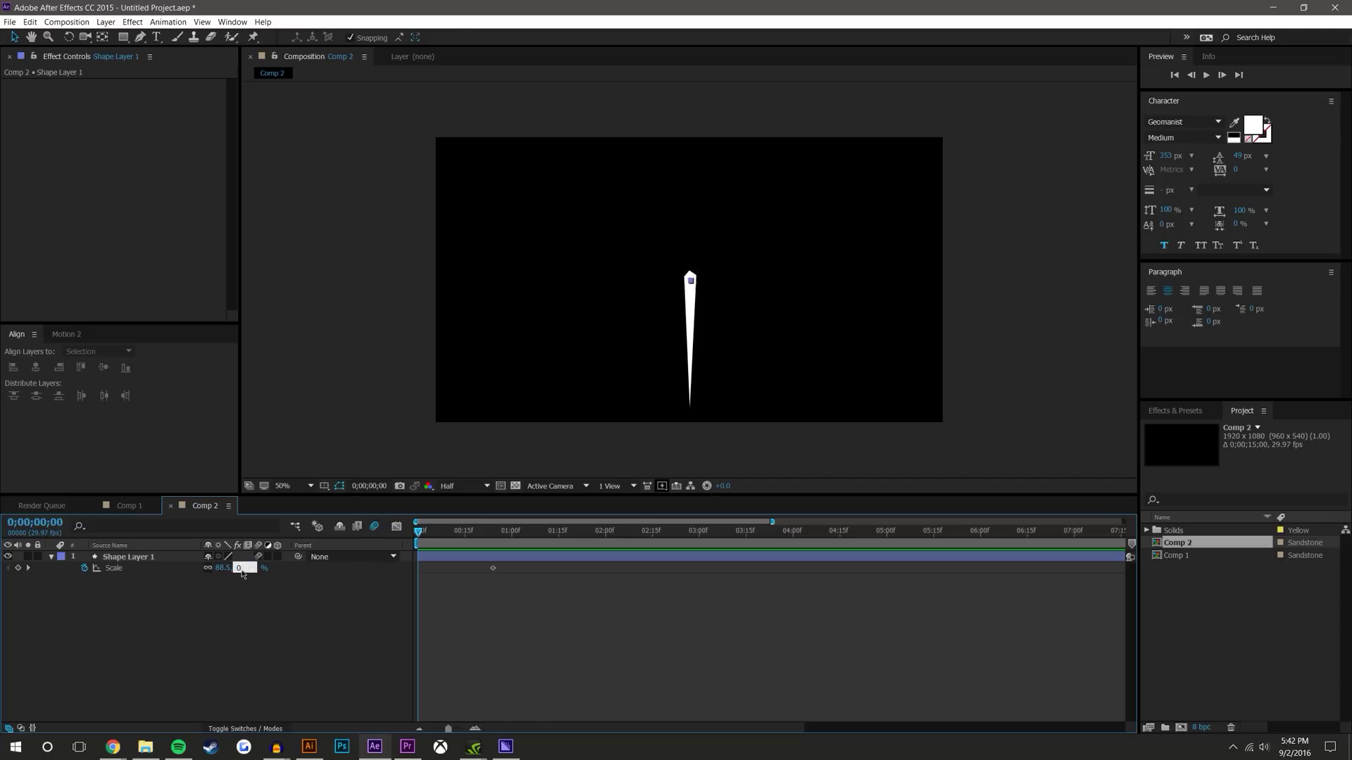
{"action": "type", "text": "0"}
{"action": "key", "text": "Return"}
{"action": "left_click", "coordinate": [463, 597]}
Preview the spike's growth animation from the start
{"action": "left_click", "coordinate": [1207, 76]}
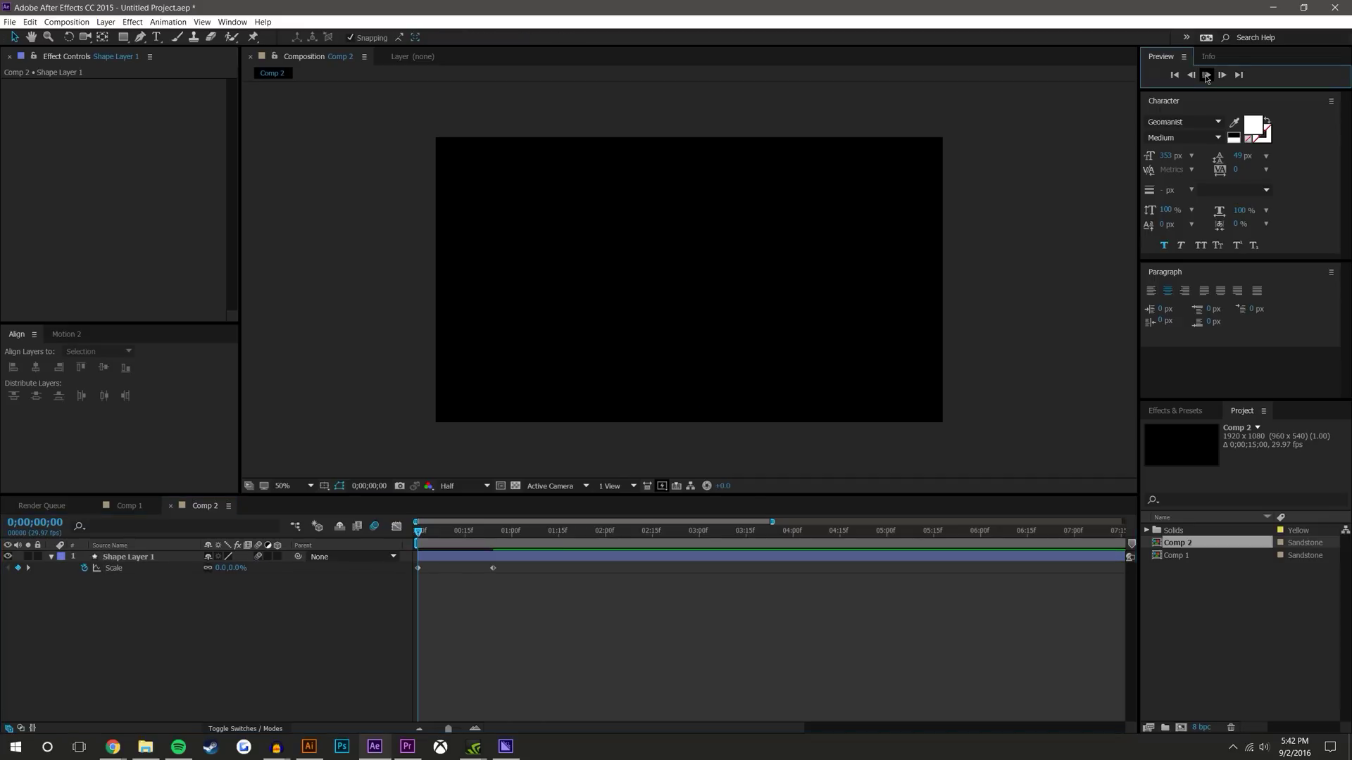
{"action": "left_click_drag", "start_coordinate": [455, 533], "coordinate": [374, 527]}
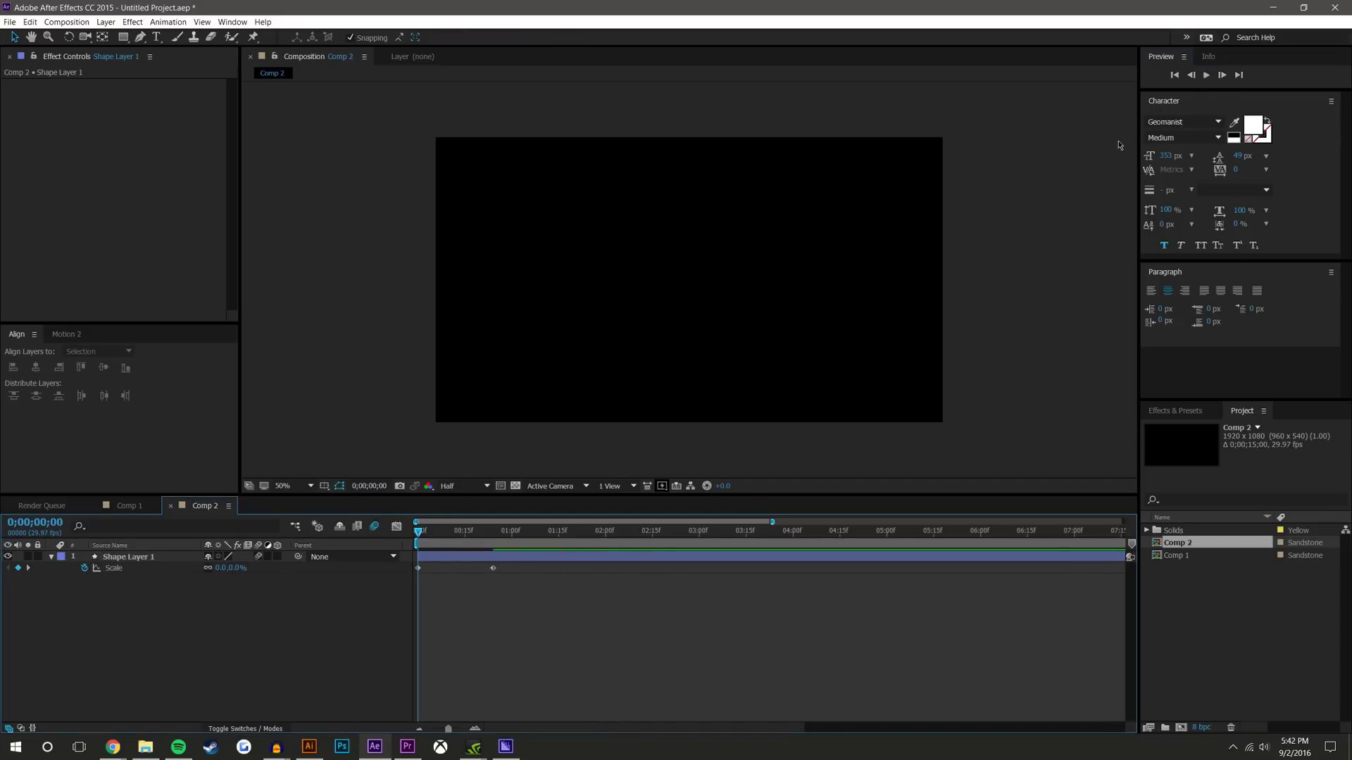
{"action": "left_click", "coordinate": [1206, 83]}
{"action": "left_click", "coordinate": [411, 537]}
Apply Easy Ease In to both Scale keyframes of the spike
{"action": "left_click_drag", "start_coordinate": [410, 537], "coordinate": [515, 591]}
{"action": "left_click", "coordinate": [402, 568]}
{"action": "left_click", "coordinate": [67, 334]}
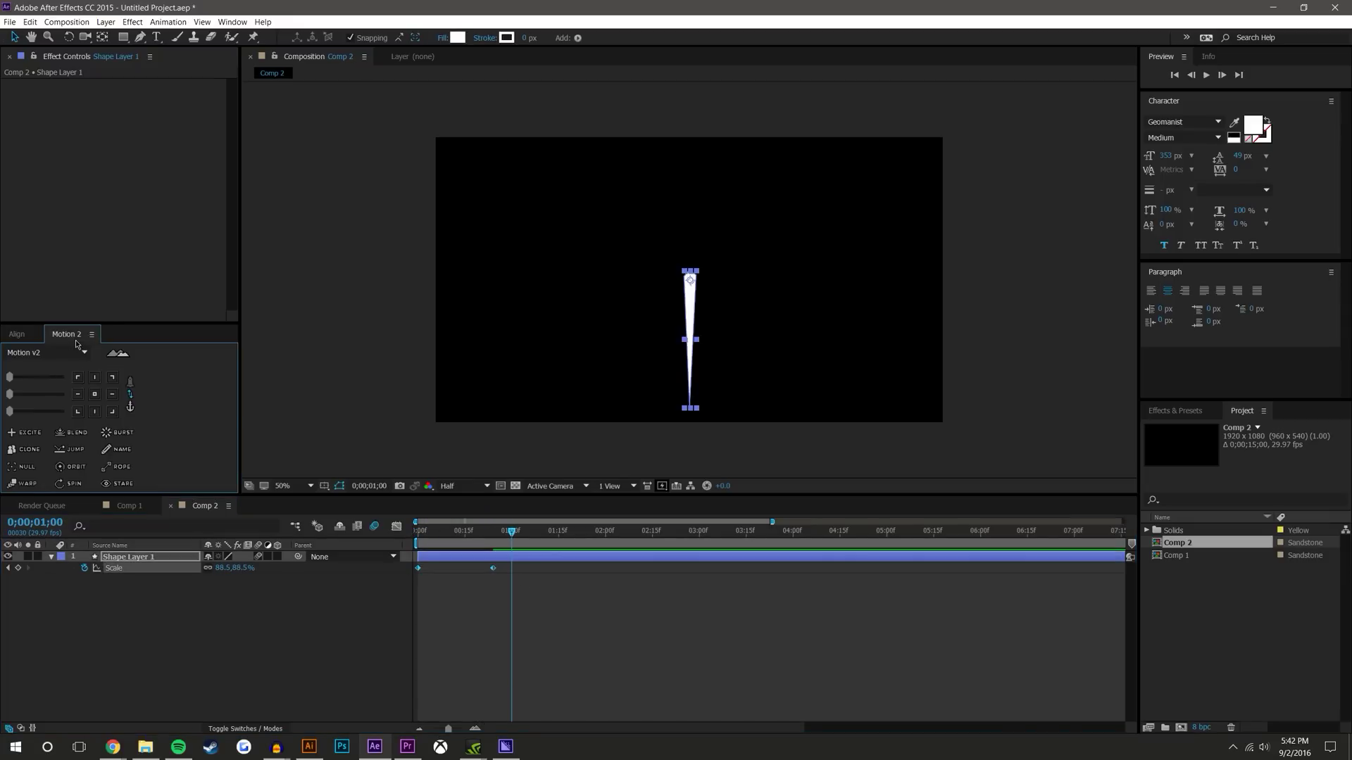
{"action": "right_click", "coordinate": [493, 568]}
{"action": "mouse_move", "coordinate": [550, 711]}
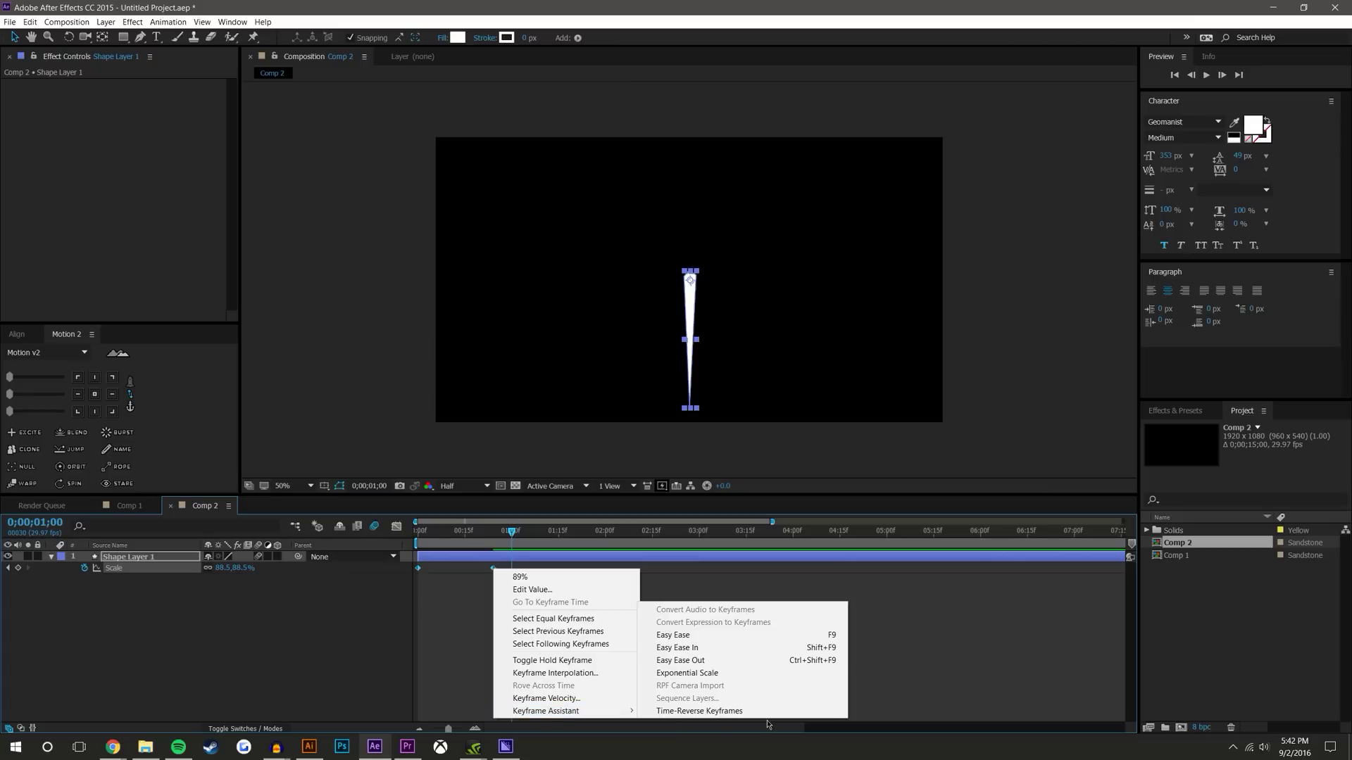
{"action": "left_click", "coordinate": [740, 648]}
Set the composition's preview resolution to Quarter and play back the eased scale animation from the start
{"action": "key", "text": "Home"}
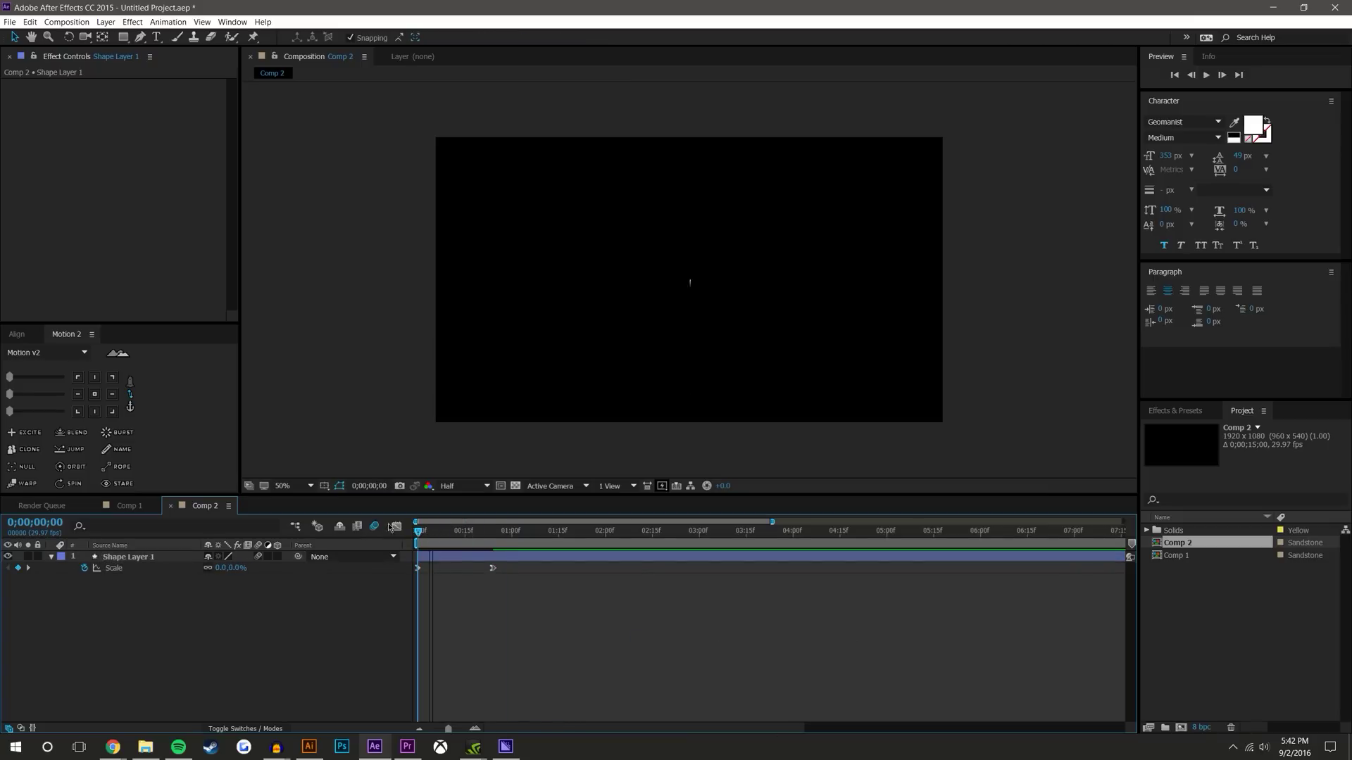
{"action": "left_click", "coordinate": [1207, 76]}
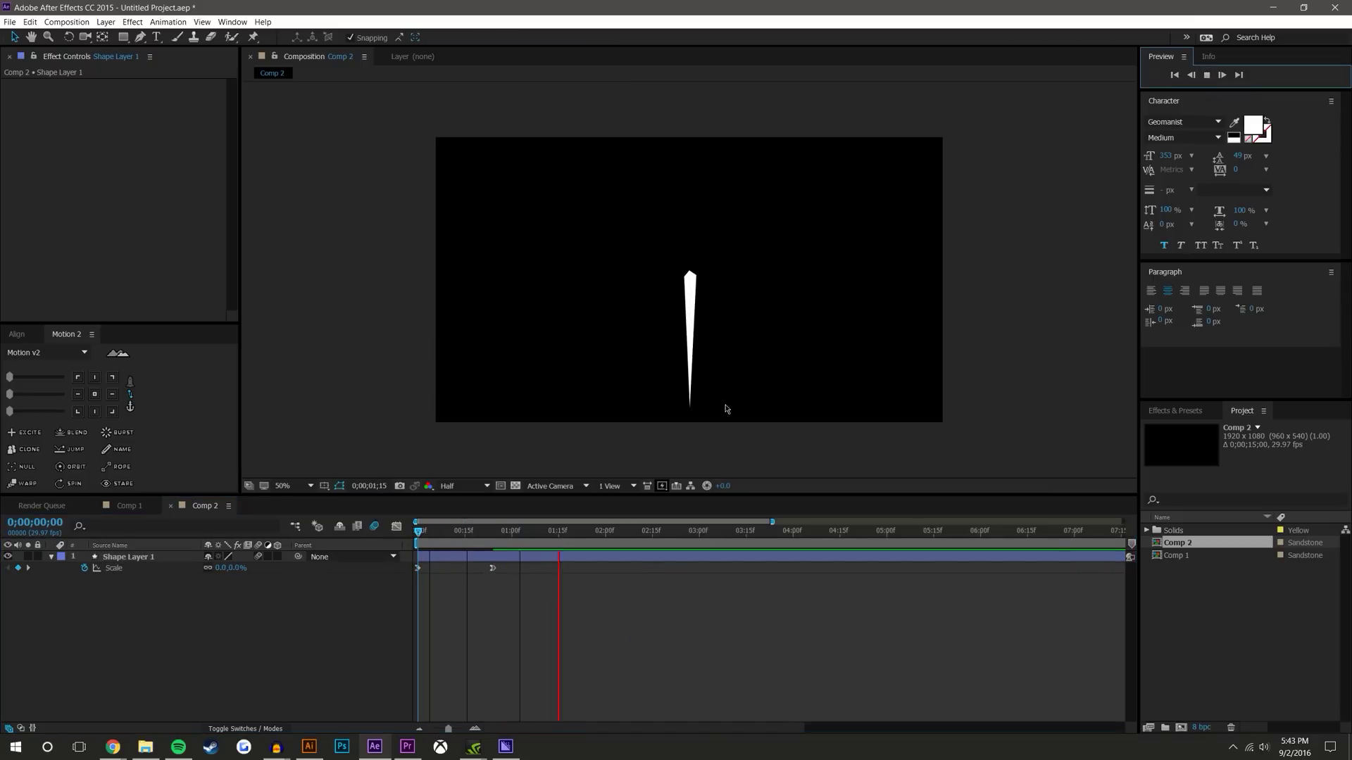
{"action": "left_click", "coordinate": [475, 533]}
{"action": "left_click", "coordinate": [461, 486]}
{"action": "left_click", "coordinate": [476, 556]}
{"action": "key", "text": "Home"}
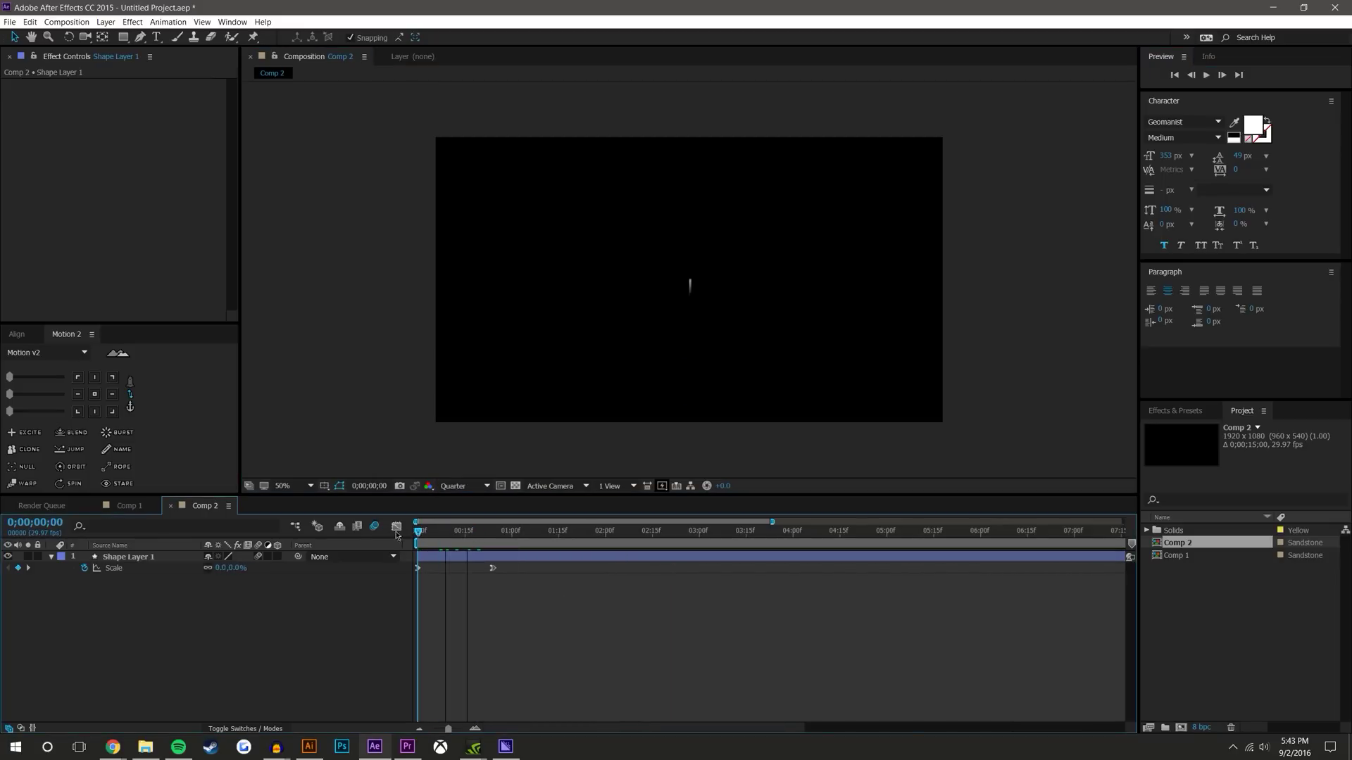
{"action": "left_click", "coordinate": [1208, 76]}
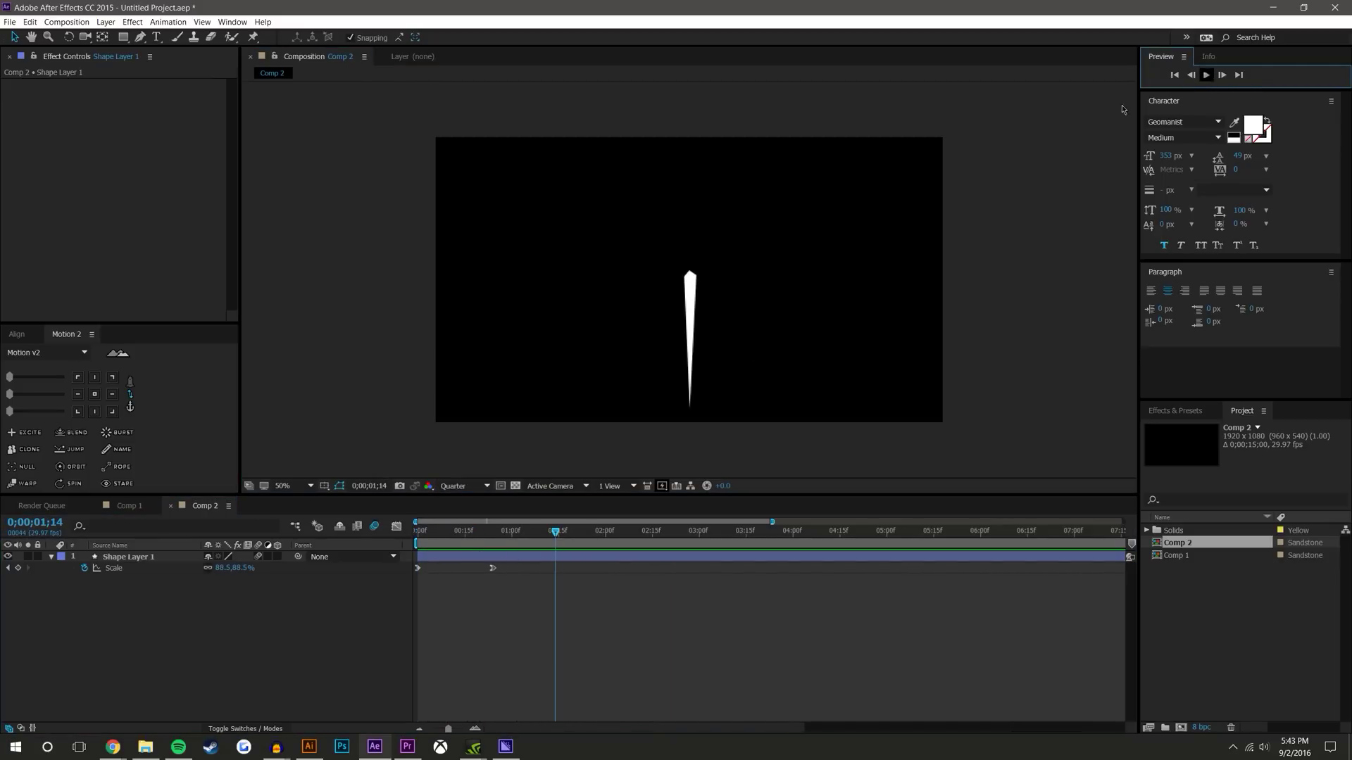
{"action": "left_click", "coordinate": [431, 533]}
{"action": "key", "text": "space"}
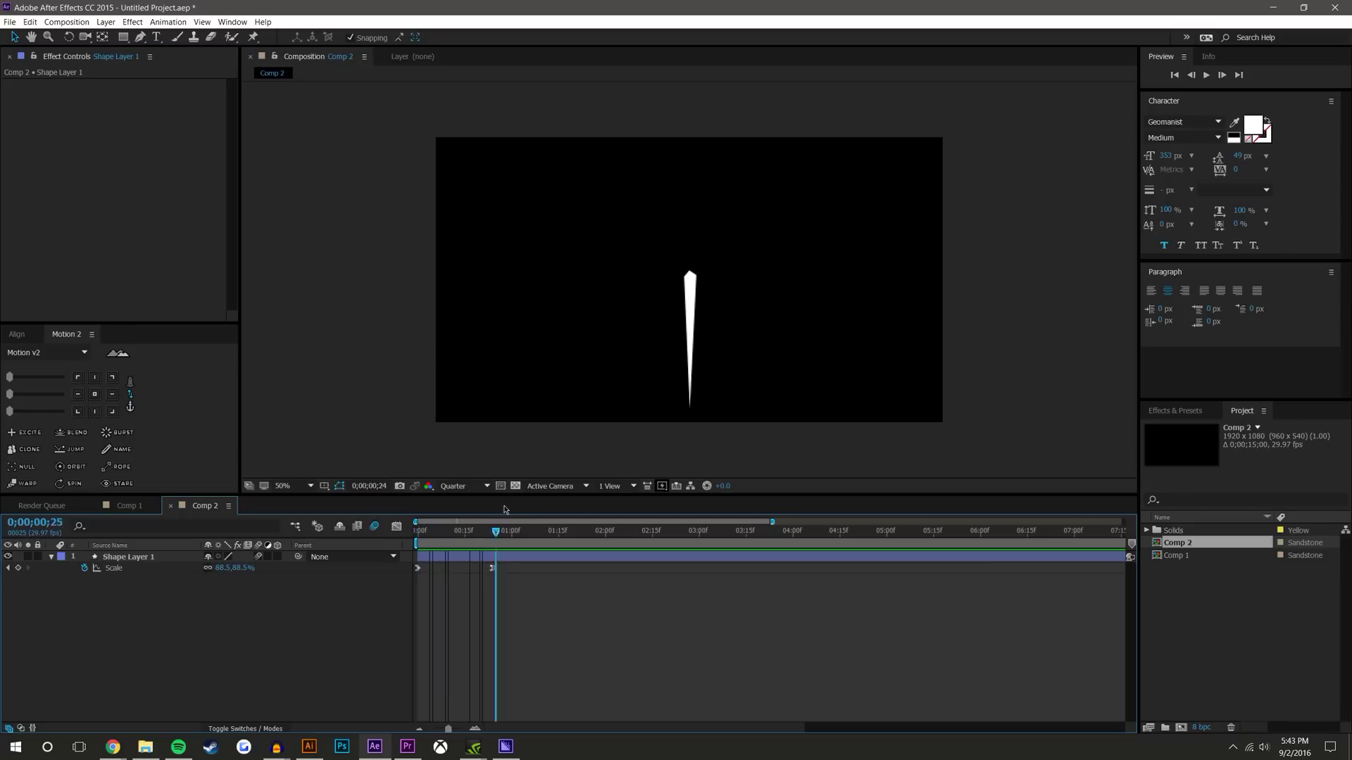
Set Motion v2's third easing slider to its maximum for both Scale keyframes, enlarging the script's panel to show all controls
{"action": "left_click_drag", "start_coordinate": [508, 586], "coordinate": [404, 566]}
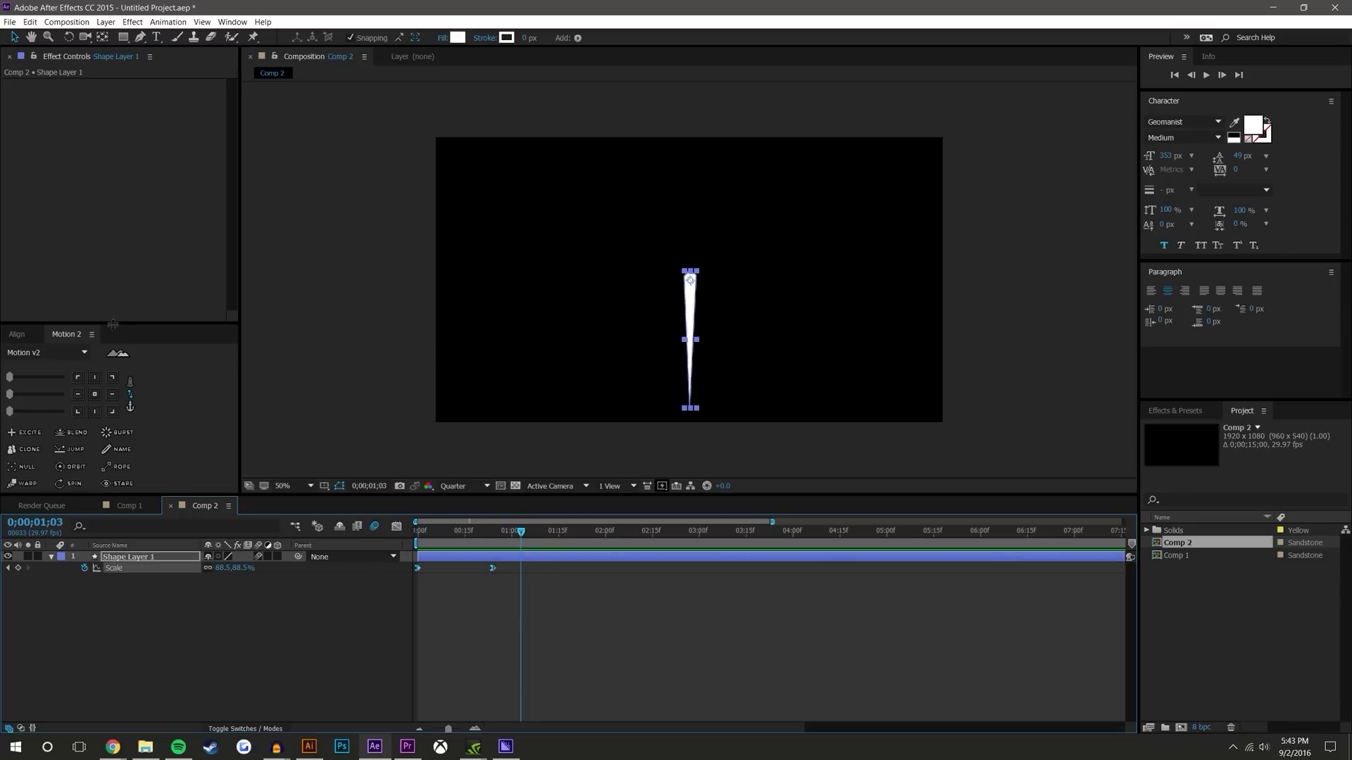
{"action": "left_click_drag", "start_coordinate": [114, 325], "coordinate": [121, 273]}
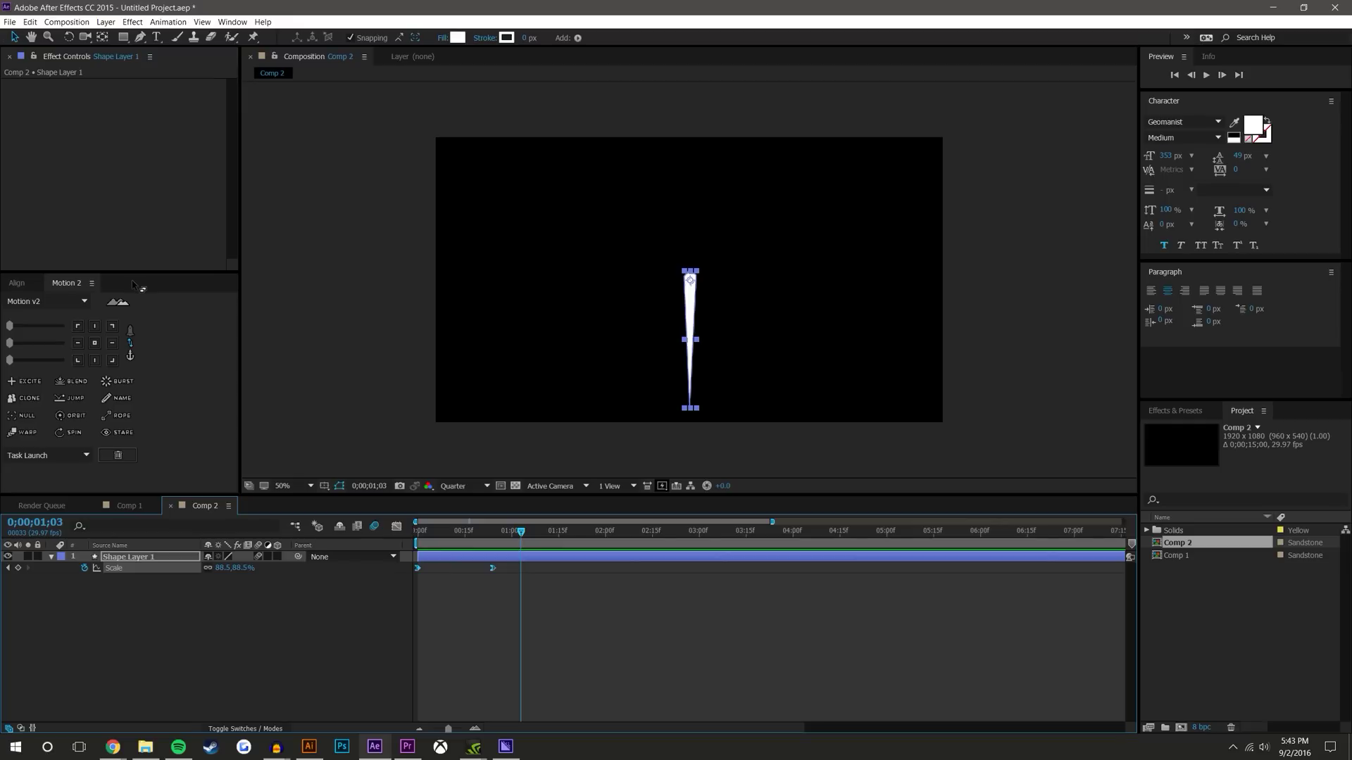
{"action": "left_click_drag", "start_coordinate": [10, 361], "coordinate": [65, 360]}
{"action": "left_click", "coordinate": [423, 543]}
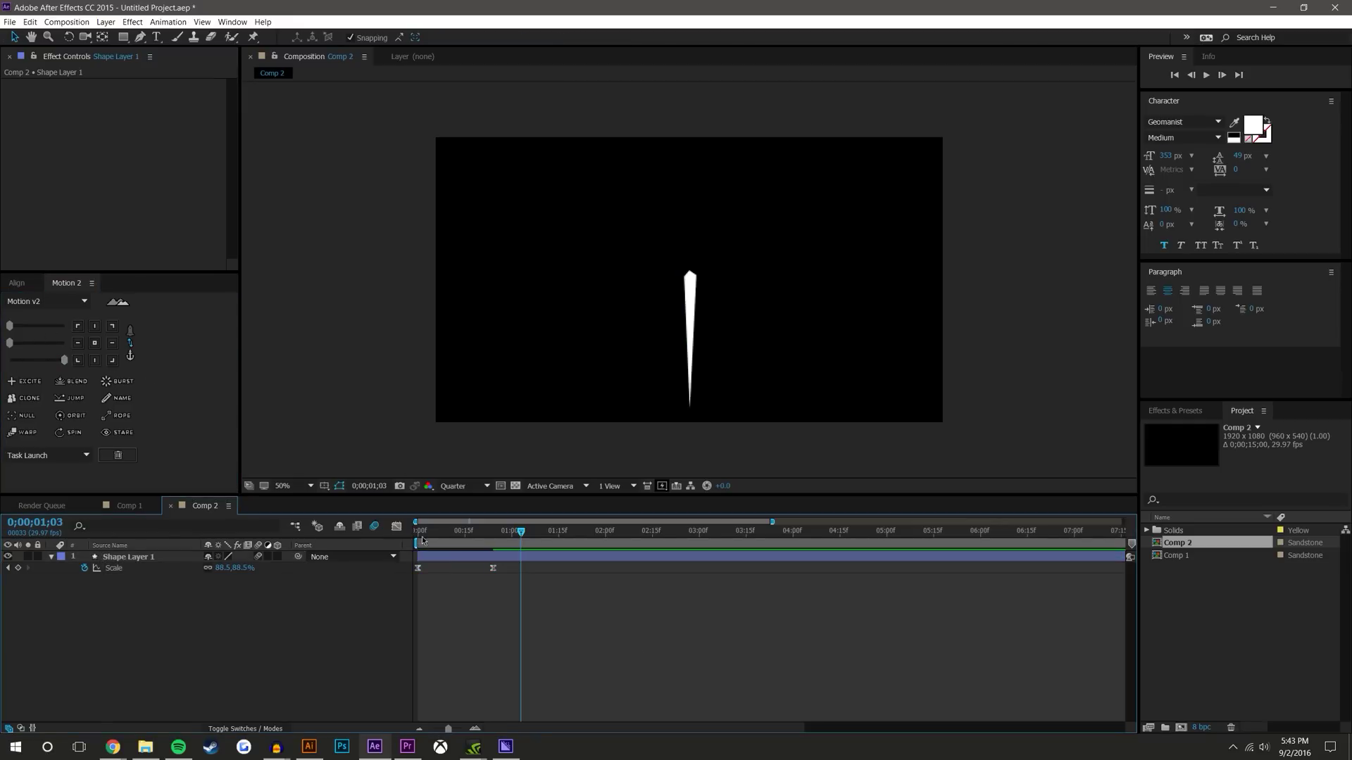
Preview the spike animation with the stronger Motion v2 easing from the start
{"action": "key", "text": "Home"}
{"action": "left_click", "coordinate": [1207, 75]}
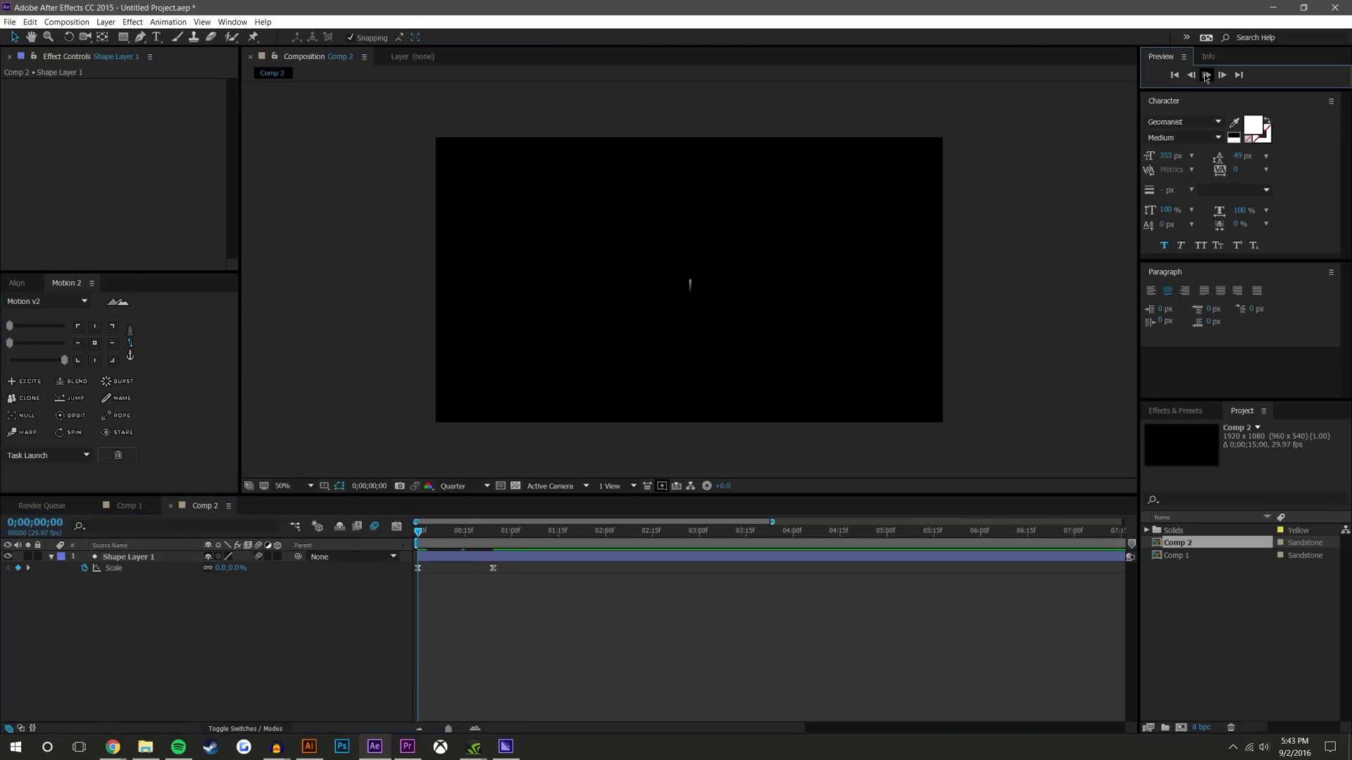
{"action": "left_click_drag", "start_coordinate": [449, 532], "coordinate": [411, 537]}
{"action": "key", "text": "Home"}
{"action": "key", "text": "space"}
Move the second Scale keyframe to about 0;00;01;06 and preview the animation from the start
{"action": "left_click_drag", "start_coordinate": [493, 568], "coordinate": [531, 568]}
{"action": "left_click_drag", "start_coordinate": [453, 533], "coordinate": [409, 535]}
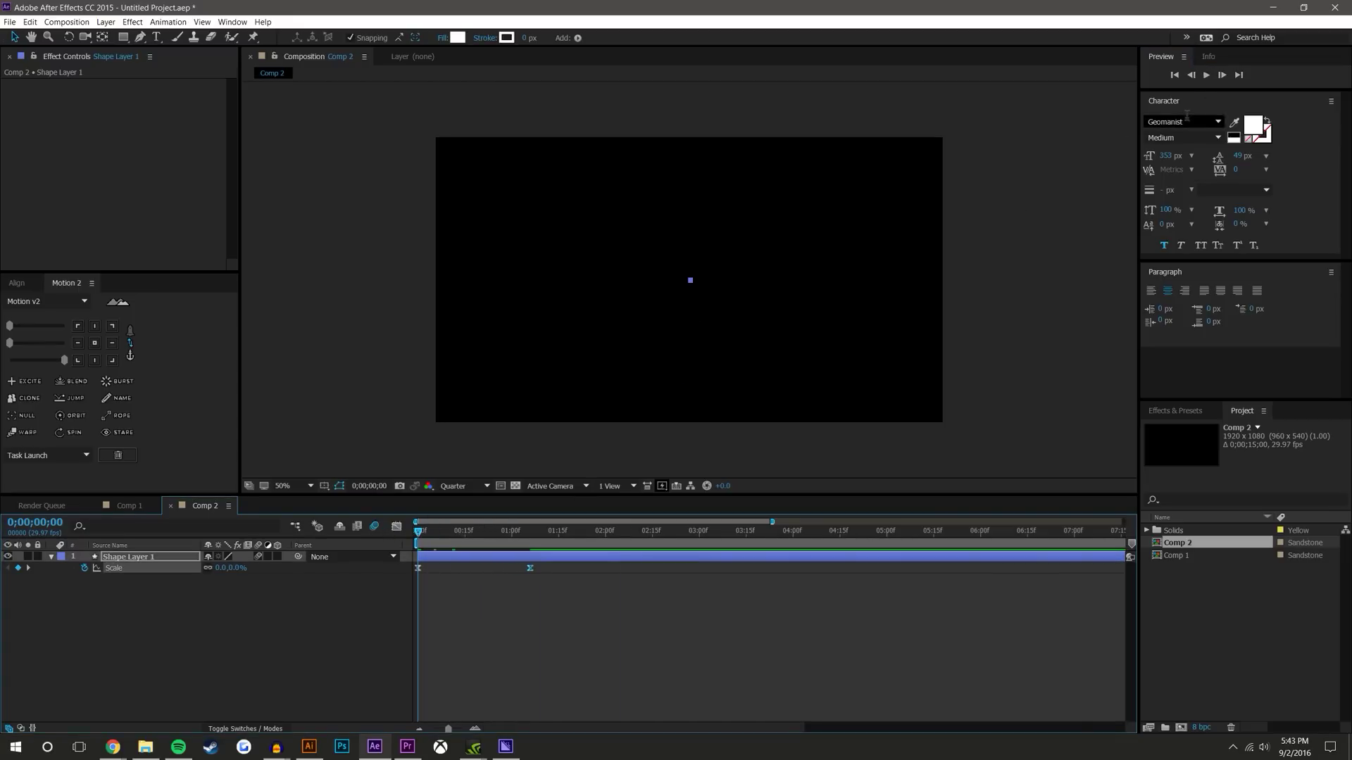
{"action": "key", "text": "space"}
Try to reshape the Scale speed curve in the Graph Editor by moving the easing handles of both keyframes
{"action": "left_click", "coordinate": [542, 531]}
{"action": "left_click_drag", "start_coordinate": [569, 565], "coordinate": [414, 578]}
{"action": "left_click", "coordinate": [397, 527]}
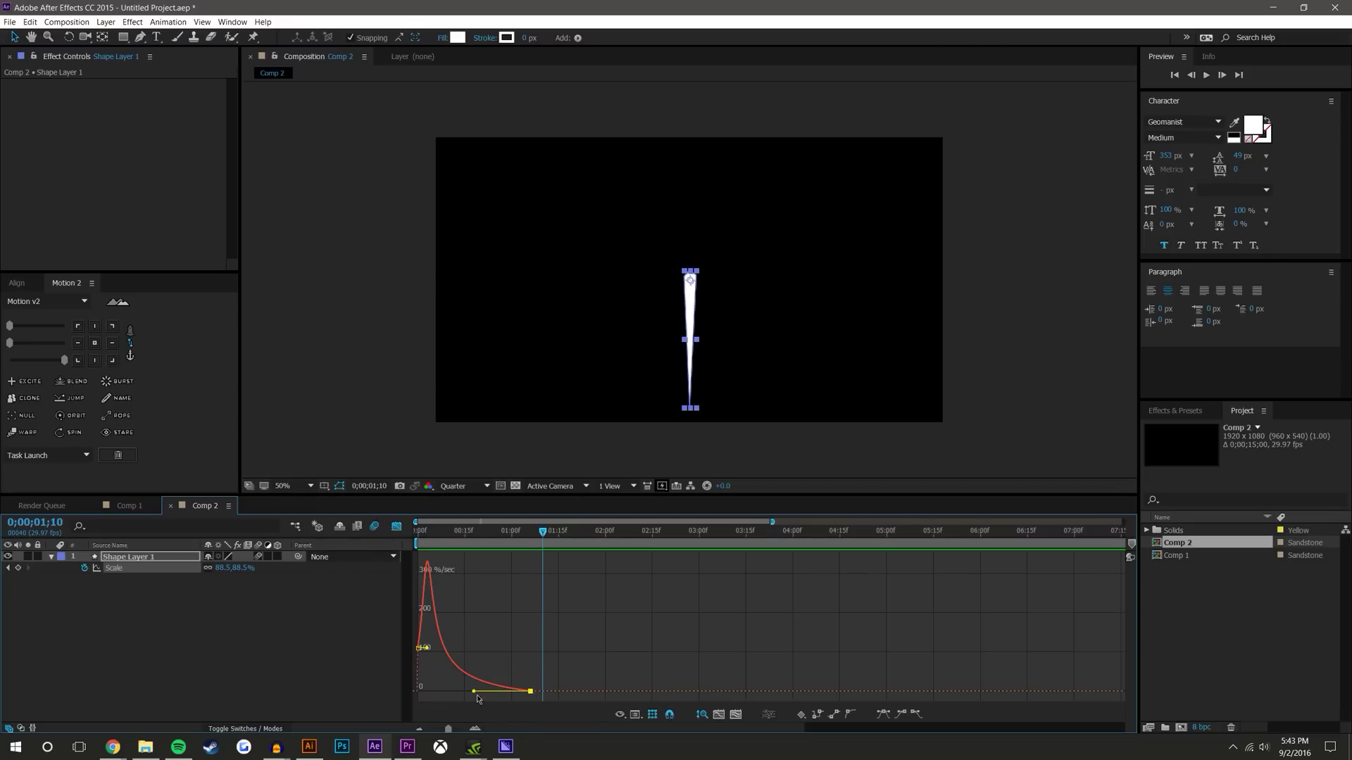
{"action": "left_click_drag", "start_coordinate": [474, 692], "coordinate": [484, 651]}
{"action": "key", "text": "ctrl+z"}
{"action": "left_click", "coordinate": [590, 630]}
{"action": "left_click", "coordinate": [530, 693]}
{"action": "left_click_drag", "start_coordinate": [427, 646], "coordinate": [425, 634]}
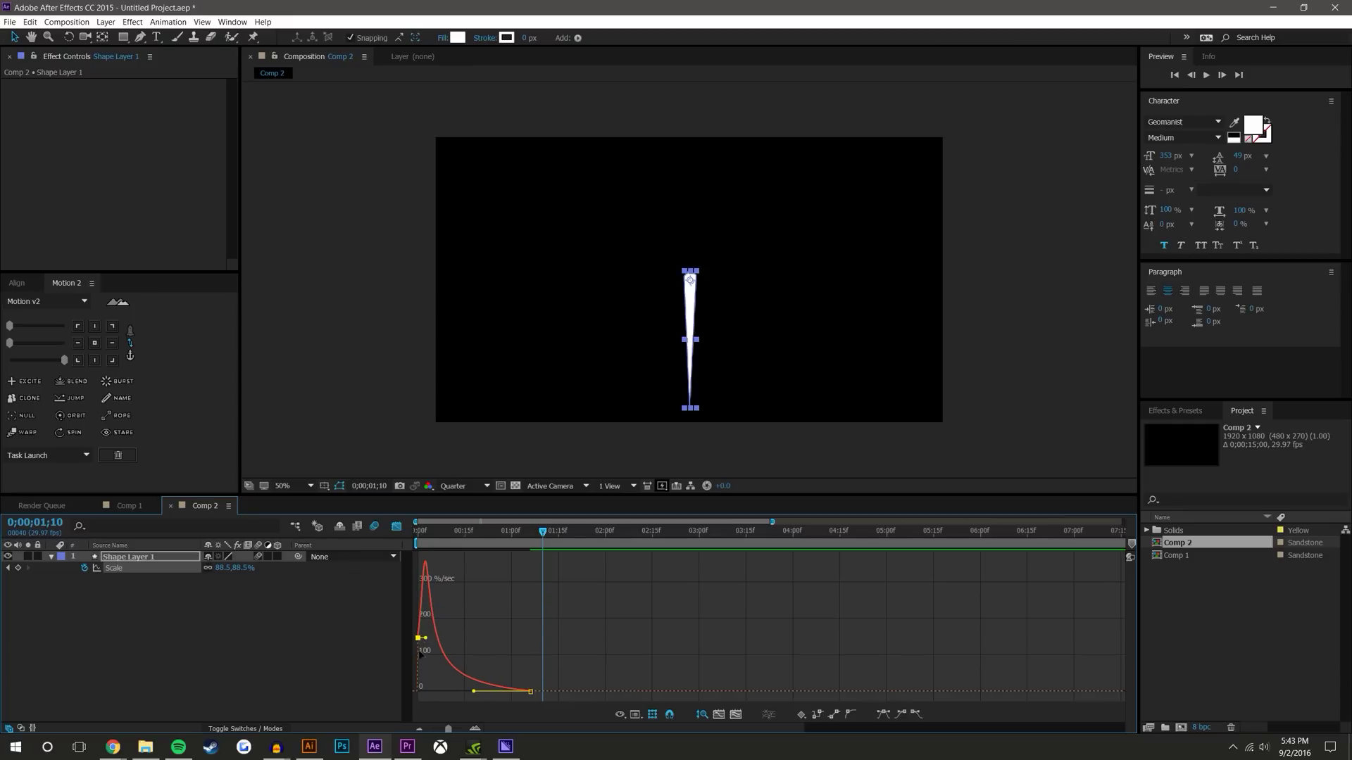
{"action": "key", "text": "ctrl+z"}
{"action": "left_click", "coordinate": [592, 665]}
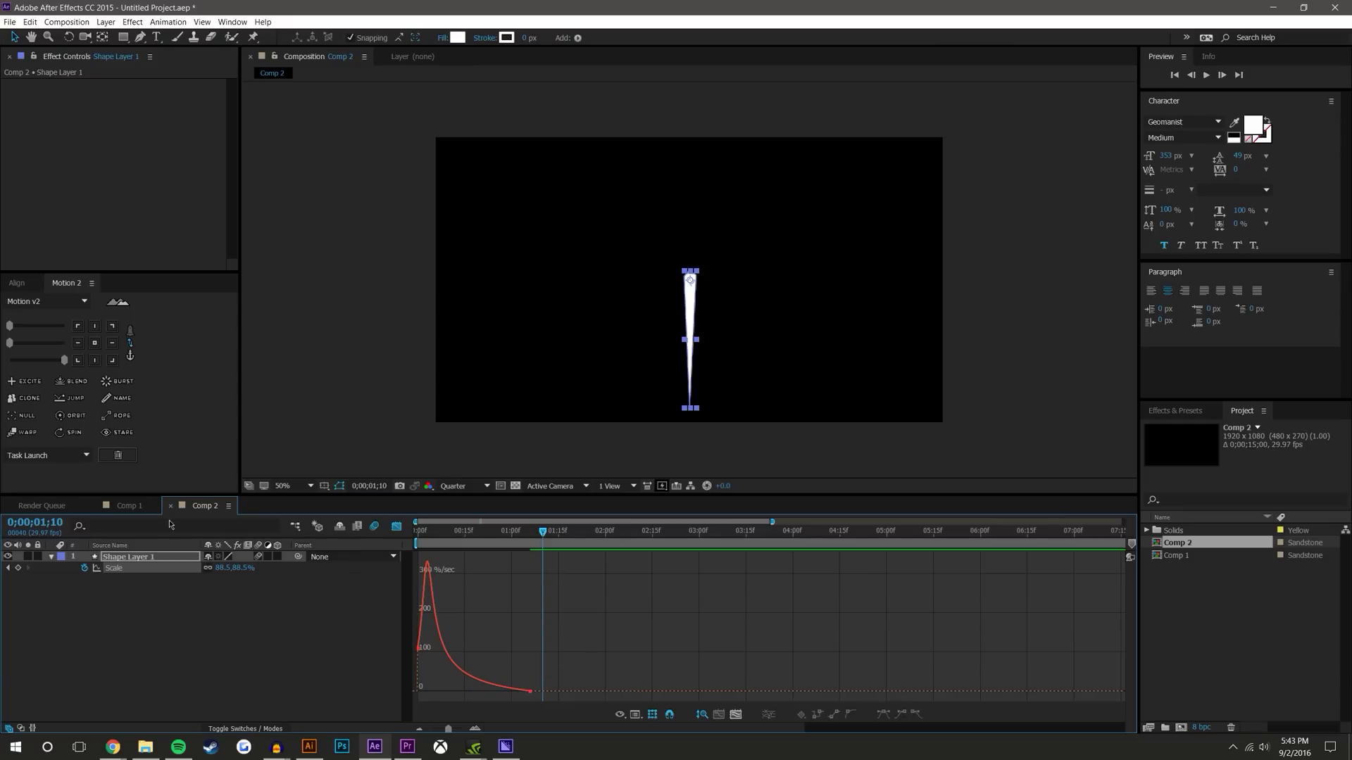
Close the Graph Editor in Comp 2 and replay the spike's scale animation from the start
{"action": "left_click", "coordinate": [131, 506]}
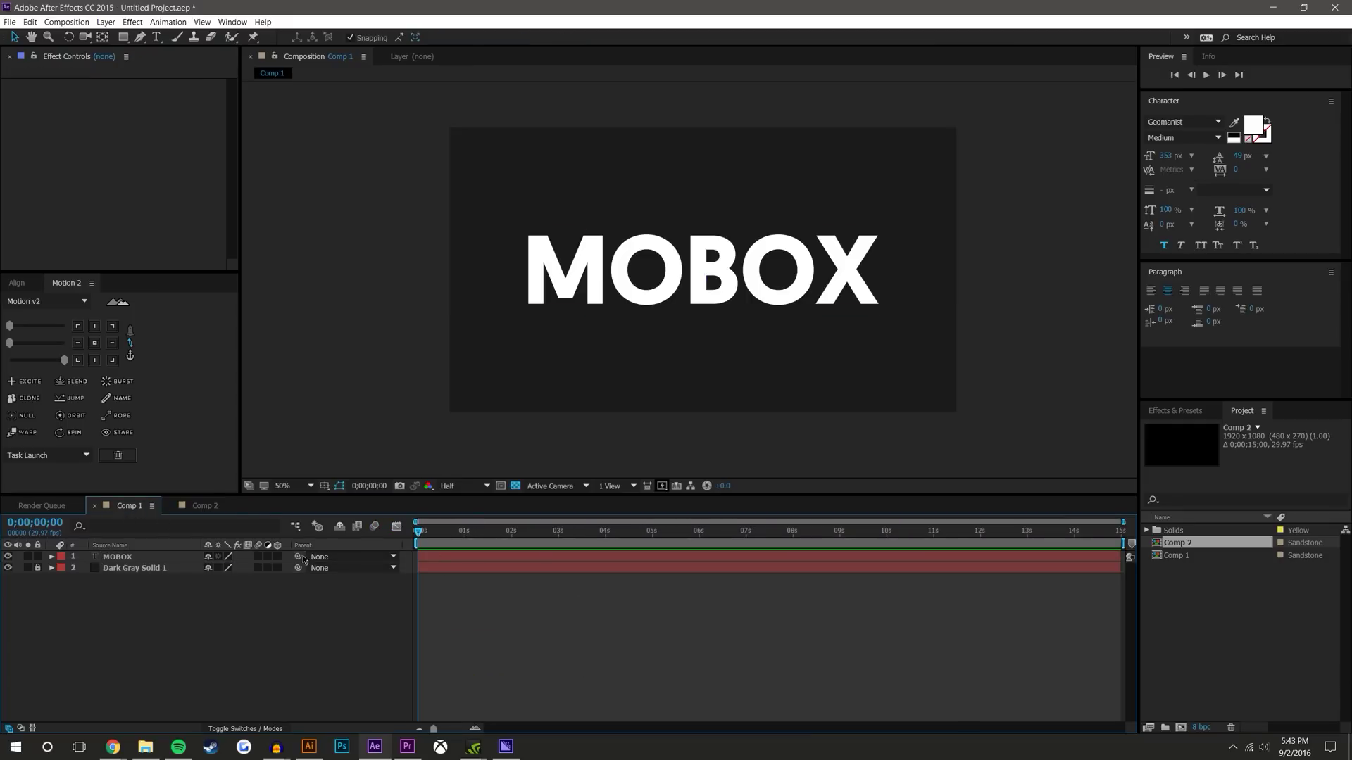
{"action": "left_click", "coordinate": [204, 506]}
{"action": "left_click", "coordinate": [396, 528]}
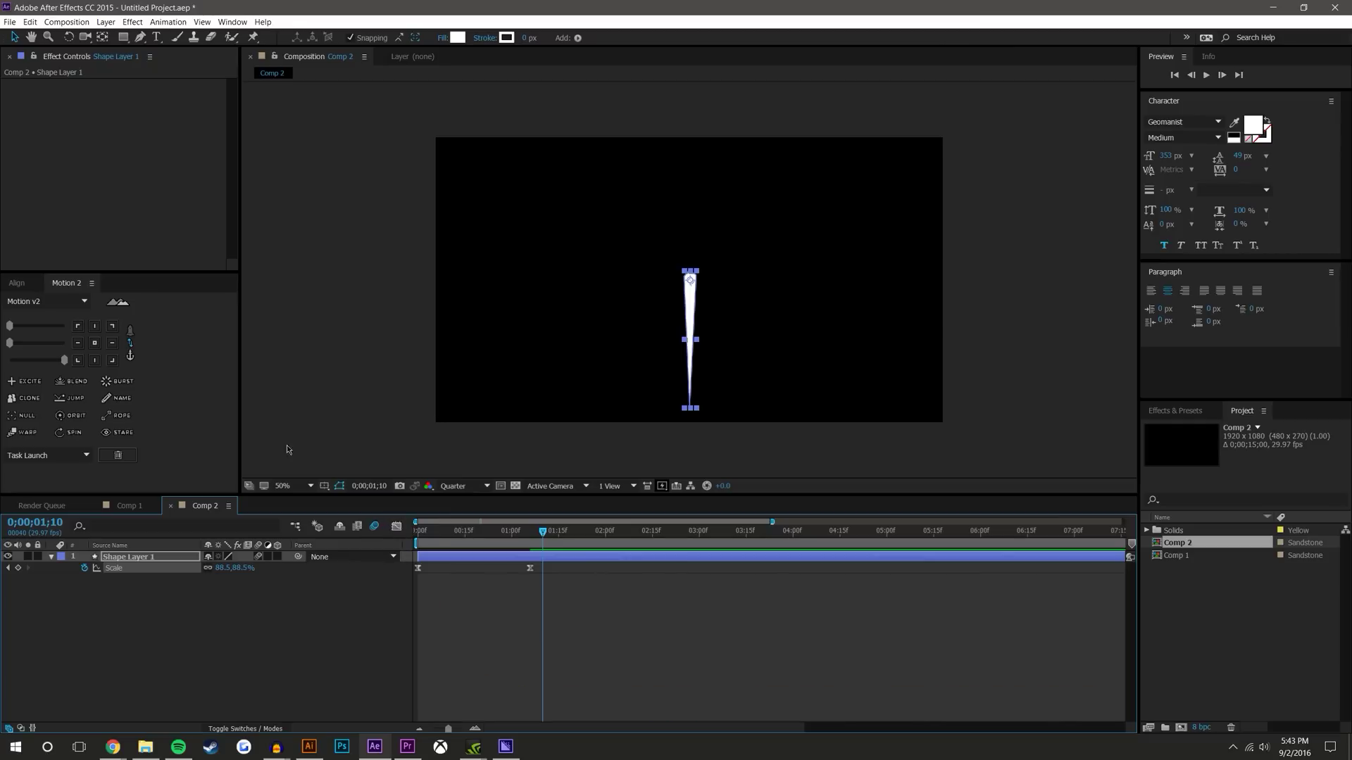
{"action": "left_click", "coordinate": [559, 606]}
{"action": "left_click_drag", "start_coordinate": [525, 534], "coordinate": [416, 535]}
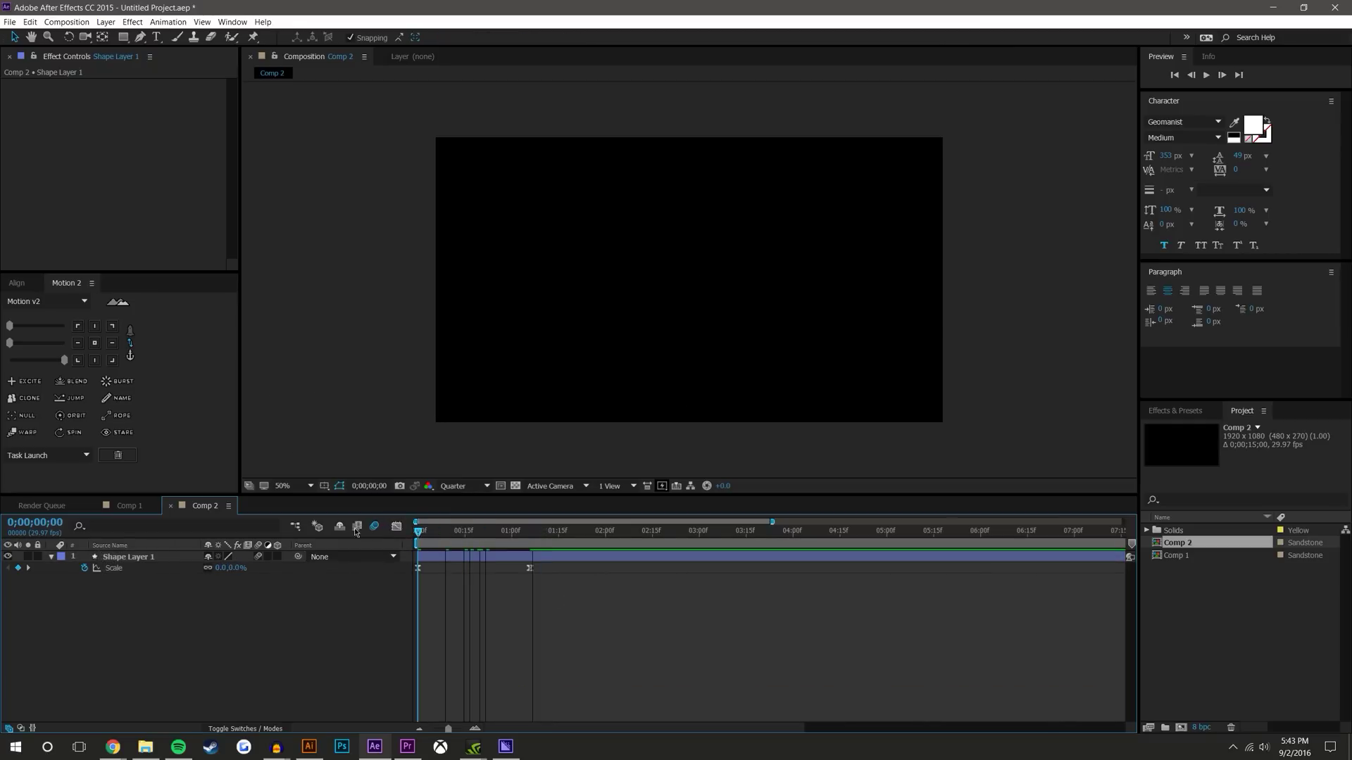
{"action": "left_click", "coordinate": [1206, 74]}
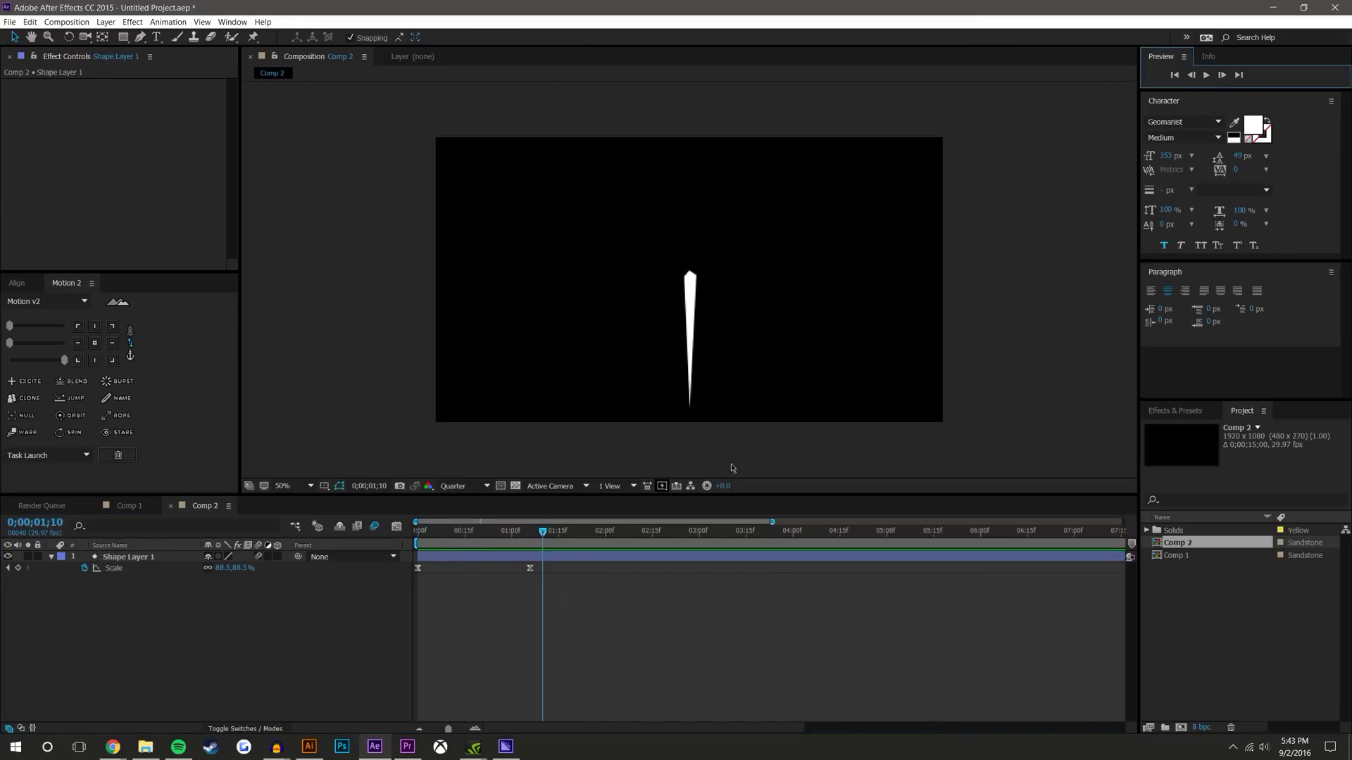
{"action": "left_click", "coordinate": [296, 624]}
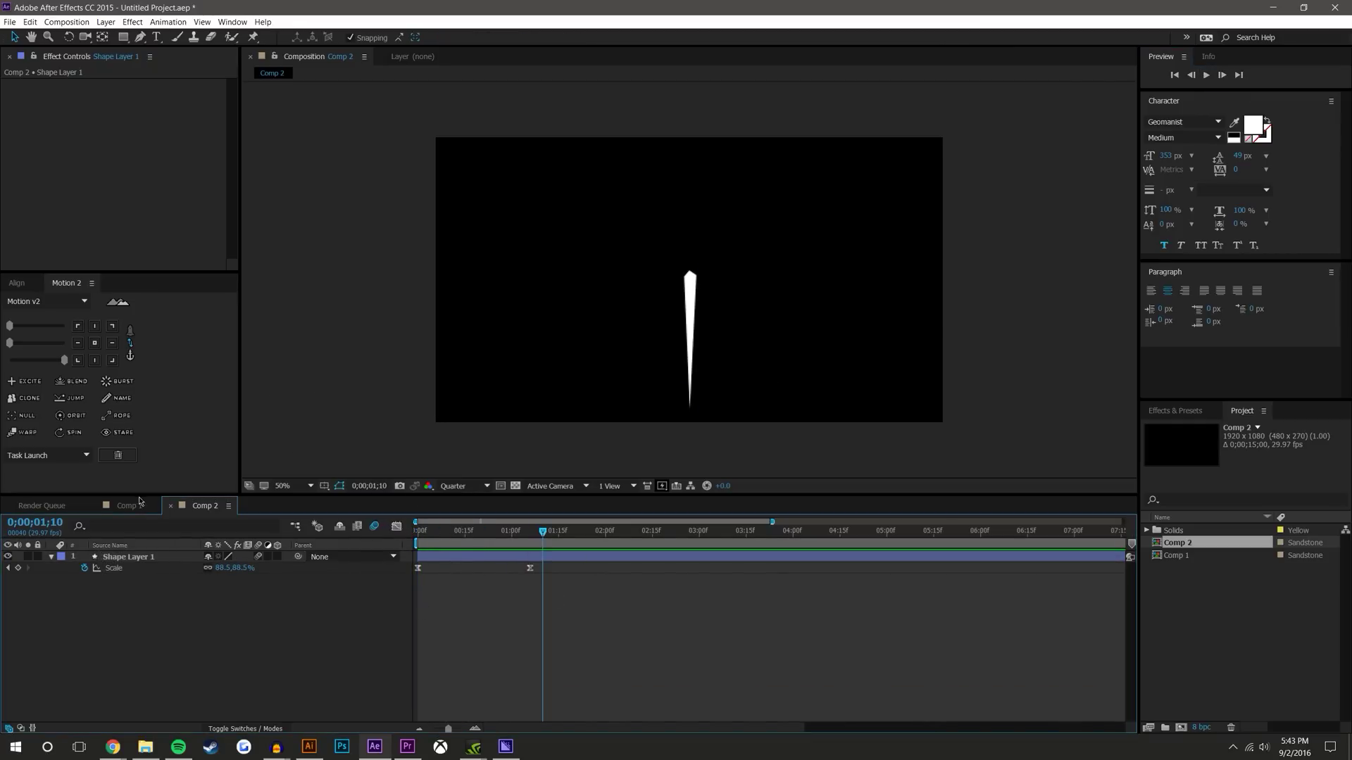
Rename the spike composition Comp 2 to "Ice" in its composition settings
{"action": "left_click", "coordinate": [67, 22]}
{"action": "left_click", "coordinate": [76, 55]}
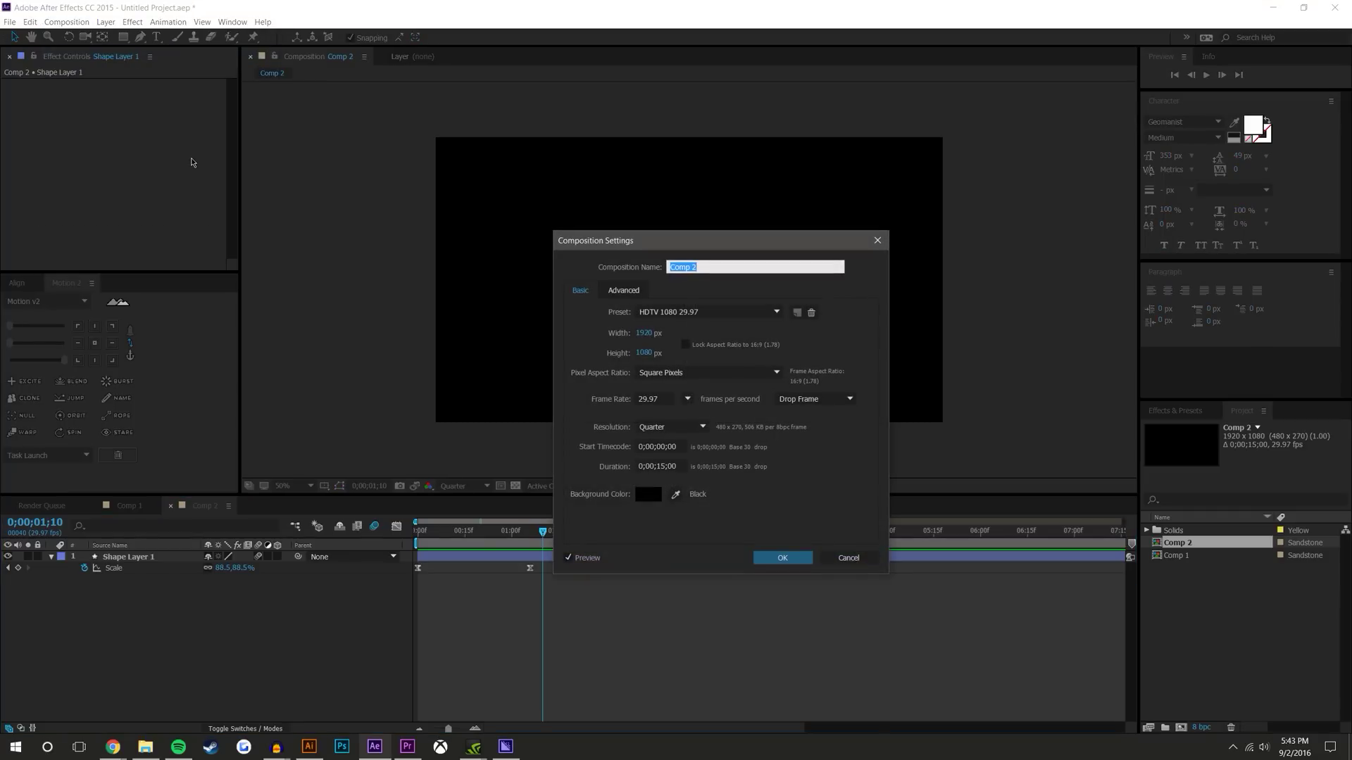
{"action": "type", "text": "Ice"}
{"action": "key", "text": "Return"}
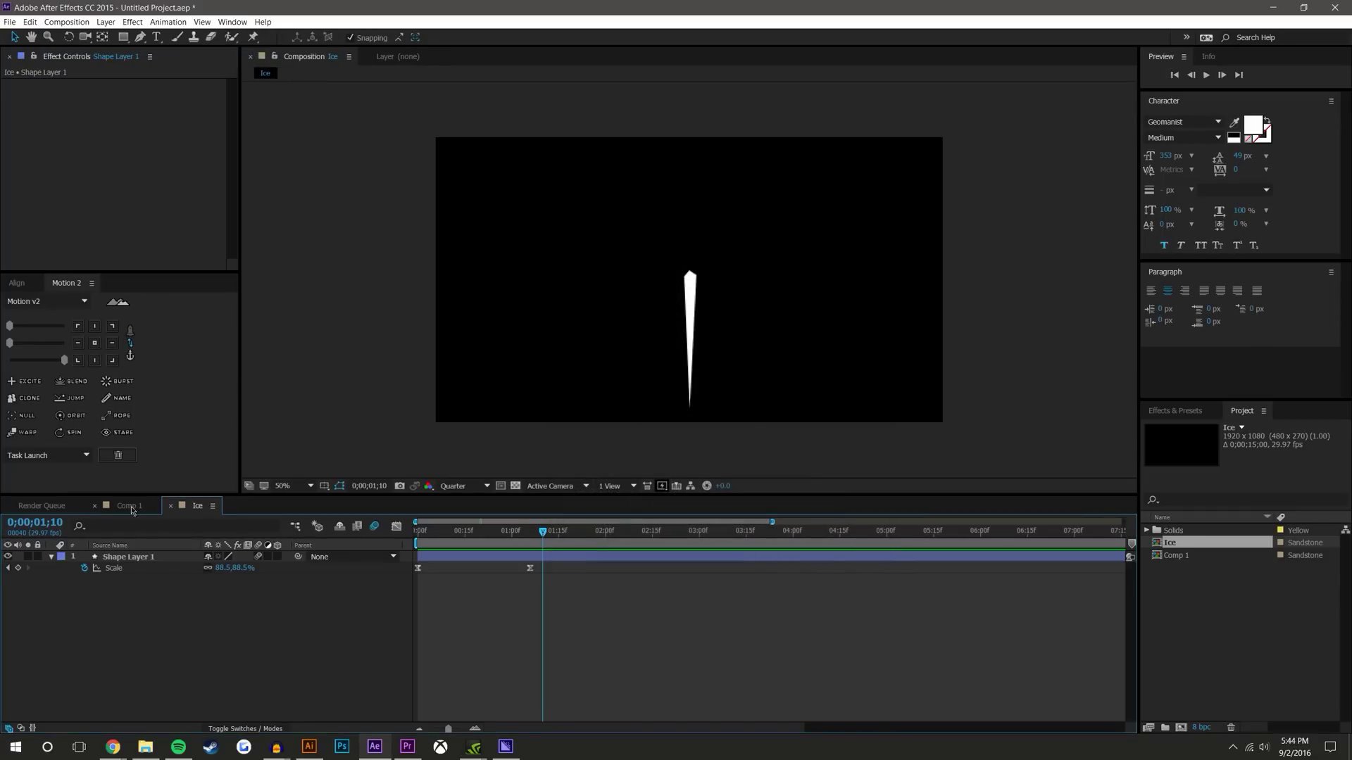
Add the Ice comp to Comp 1 above the MOBOX text and move the playhead to 0;00;01;27
{"action": "left_click", "coordinate": [129, 506]}
{"action": "left_click_drag", "start_coordinate": [1181, 543], "coordinate": [703, 276]}
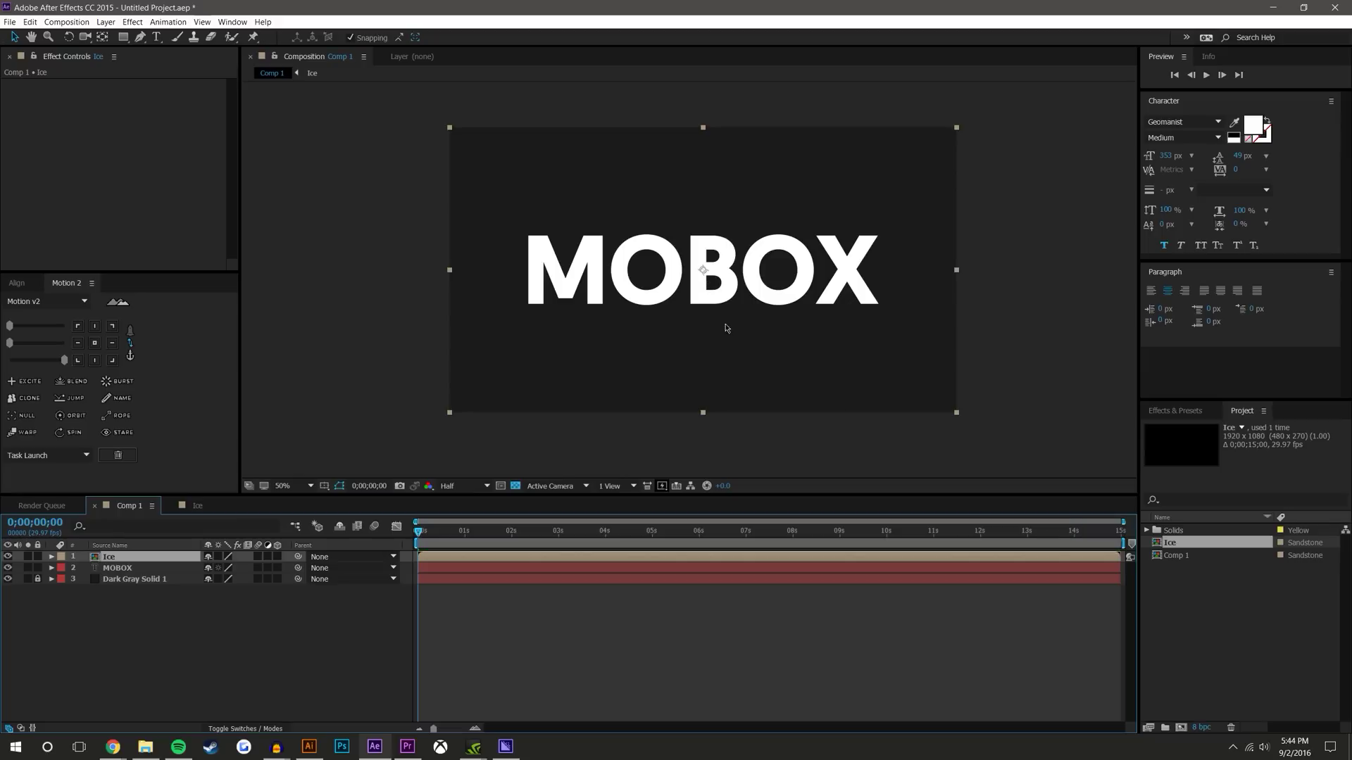
{"action": "left_click_drag", "start_coordinate": [415, 532], "coordinate": [507, 532]}
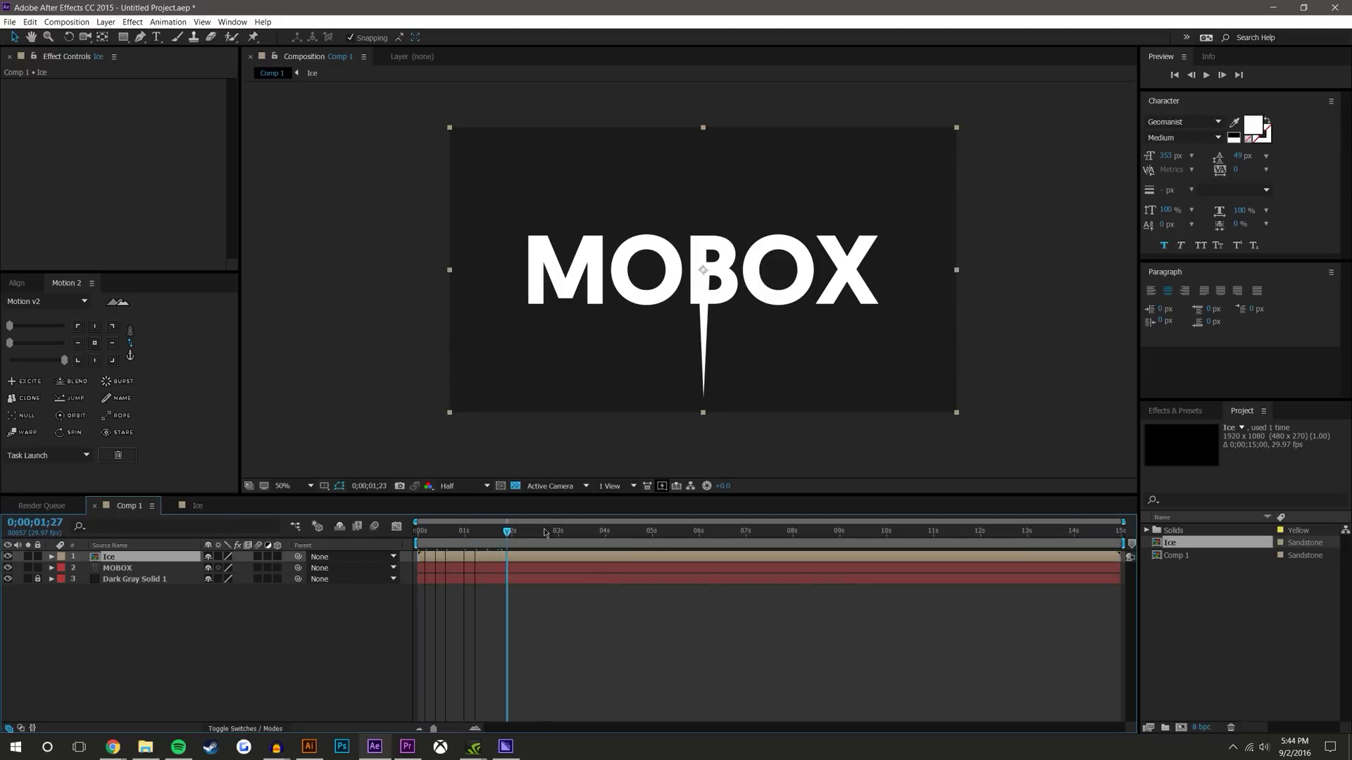
Scale the Ice layer to 51% and place it below and just outside the M's left leg
{"action": "key", "text": "s"}
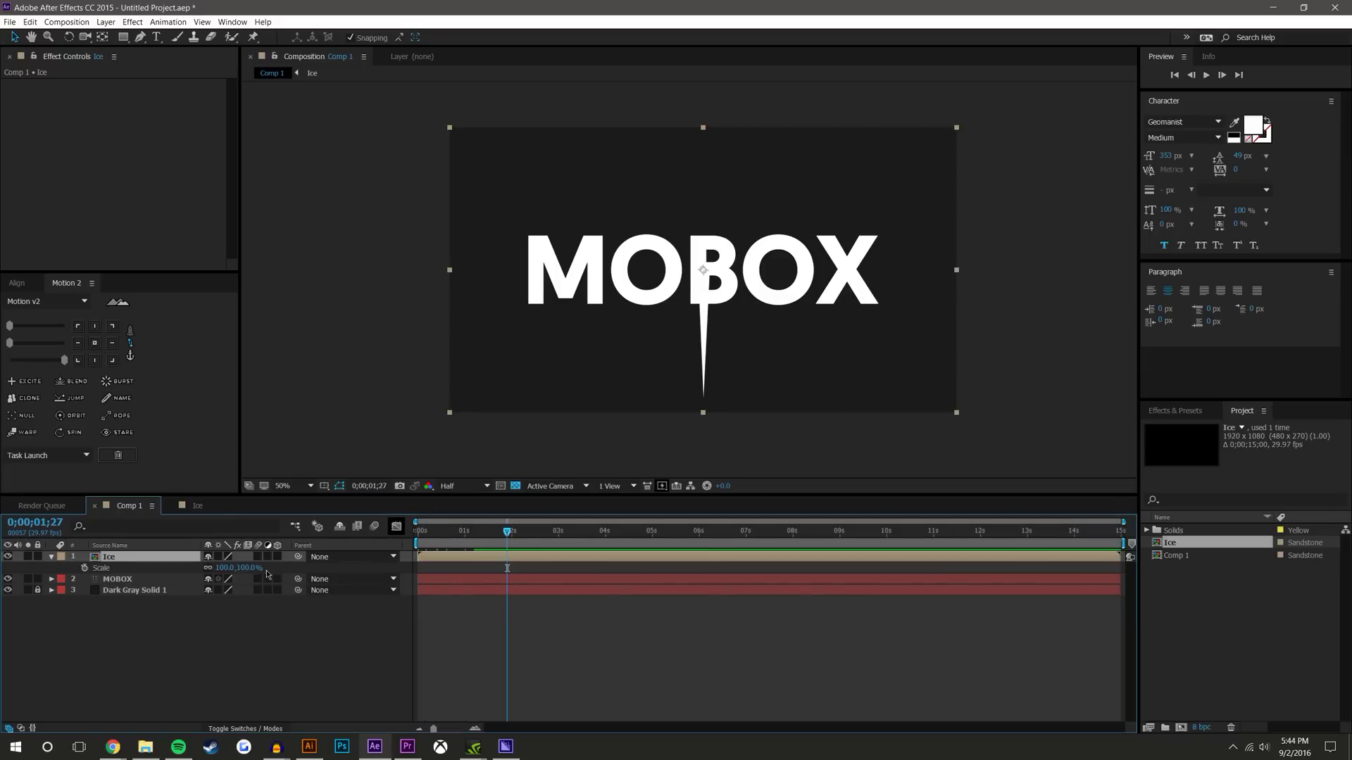
{"action": "left_click_drag", "start_coordinate": [248, 569], "coordinate": [214, 569]}
{"action": "left_click_drag", "start_coordinate": [705, 272], "coordinate": [518, 325]}
{"action": "scroll", "coordinate": [634, 268], "scroll_direction": "up", "scroll_amount": 2}
{"action": "left_click_drag", "start_coordinate": [633, 268], "coordinate": [702, 233]}
Duplicate the Ice layer five times and hang the topmost copy from the bottom of the M's left leg
{"action": "key", "text": "ctrl+d"}
{"action": "key", "text": "ctrl+d"}
{"action": "key", "text": "ctrl+d"}
{"action": "key", "text": "ctrl+d"}
{"action": "key", "text": "ctrl+d"}
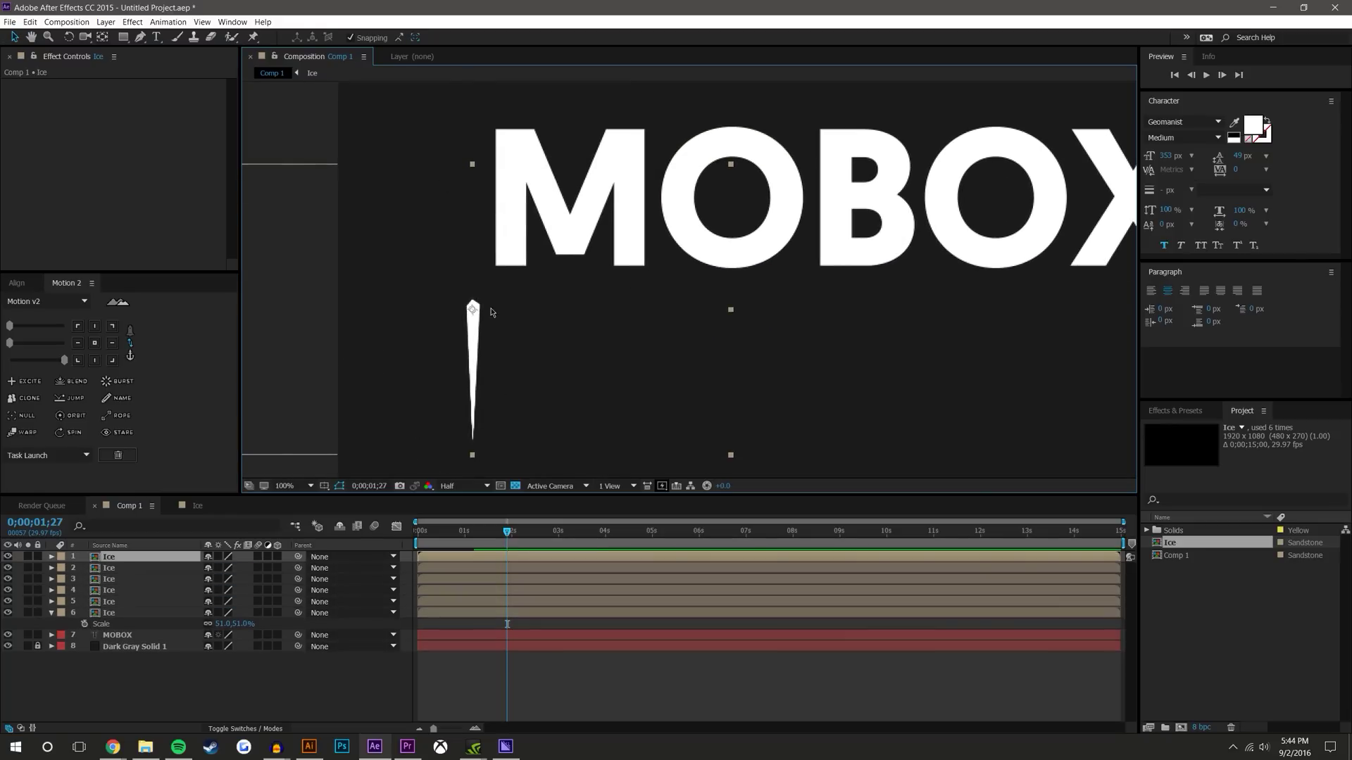
{"action": "left_click_drag", "start_coordinate": [475, 310], "coordinate": [503, 239]}
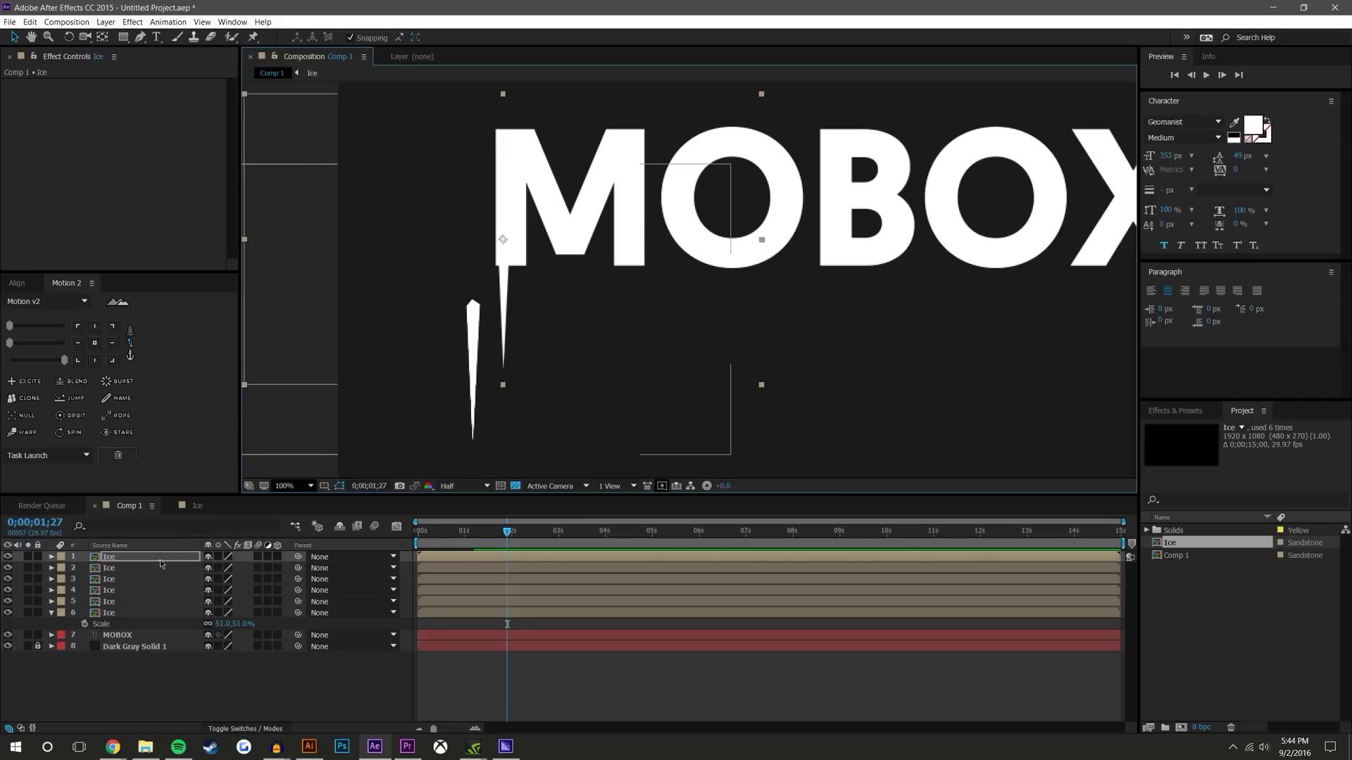
Lock the MOBOX layer and place the second Ice layer beside the first icicle on the M's left leg
{"action": "left_click", "coordinate": [130, 569]}
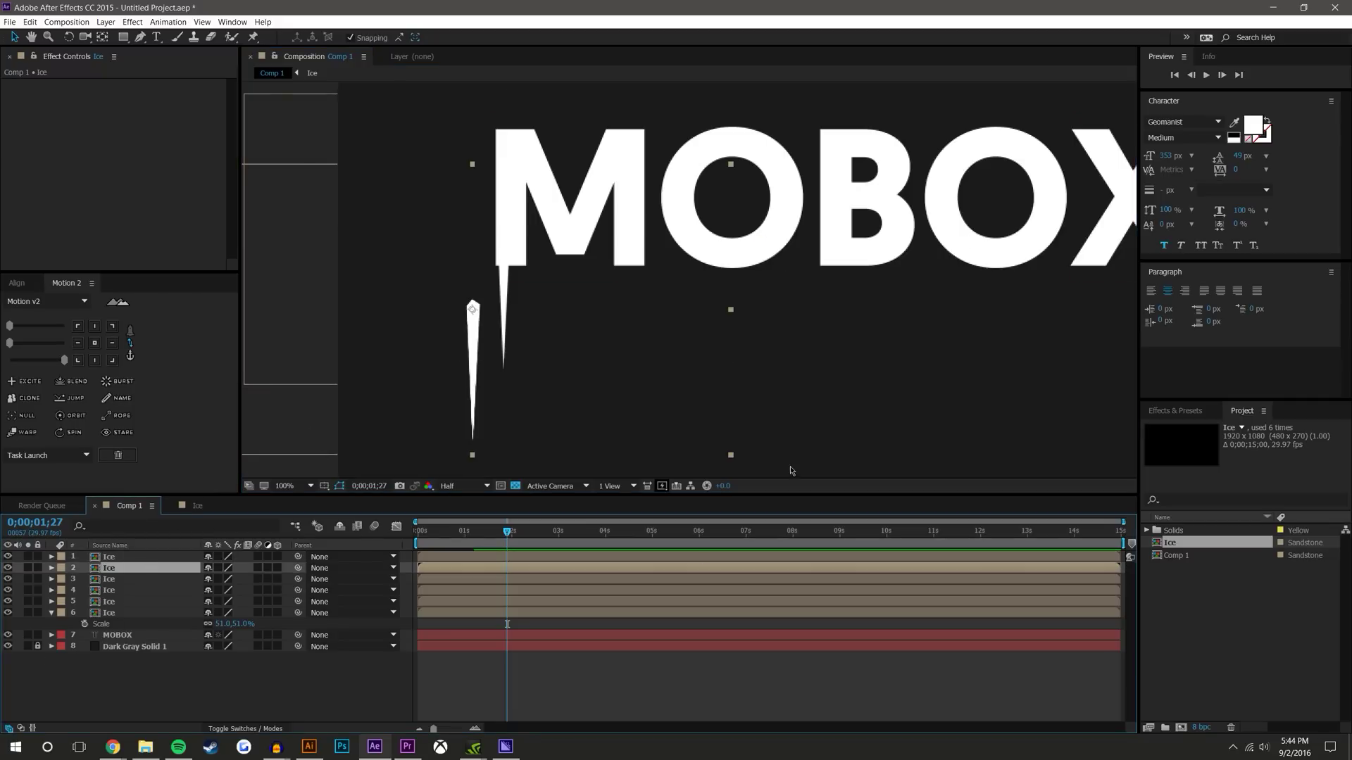
{"action": "left_click", "coordinate": [37, 635]}
{"action": "left_click", "coordinate": [37, 645]}
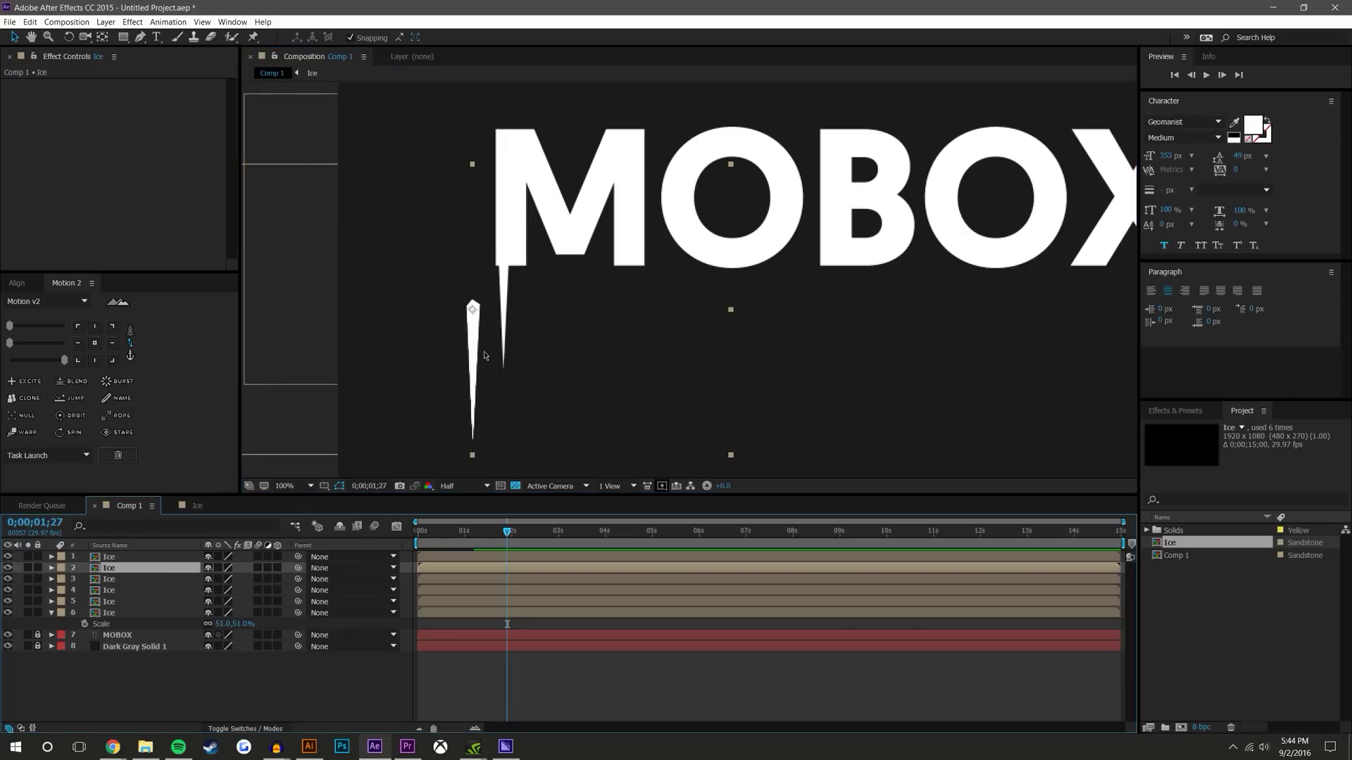
{"action": "left_click", "coordinate": [114, 560]}
{"action": "left_click", "coordinate": [116, 568]}
{"action": "left_click_drag", "start_coordinate": [472, 310], "coordinate": [517, 242]}
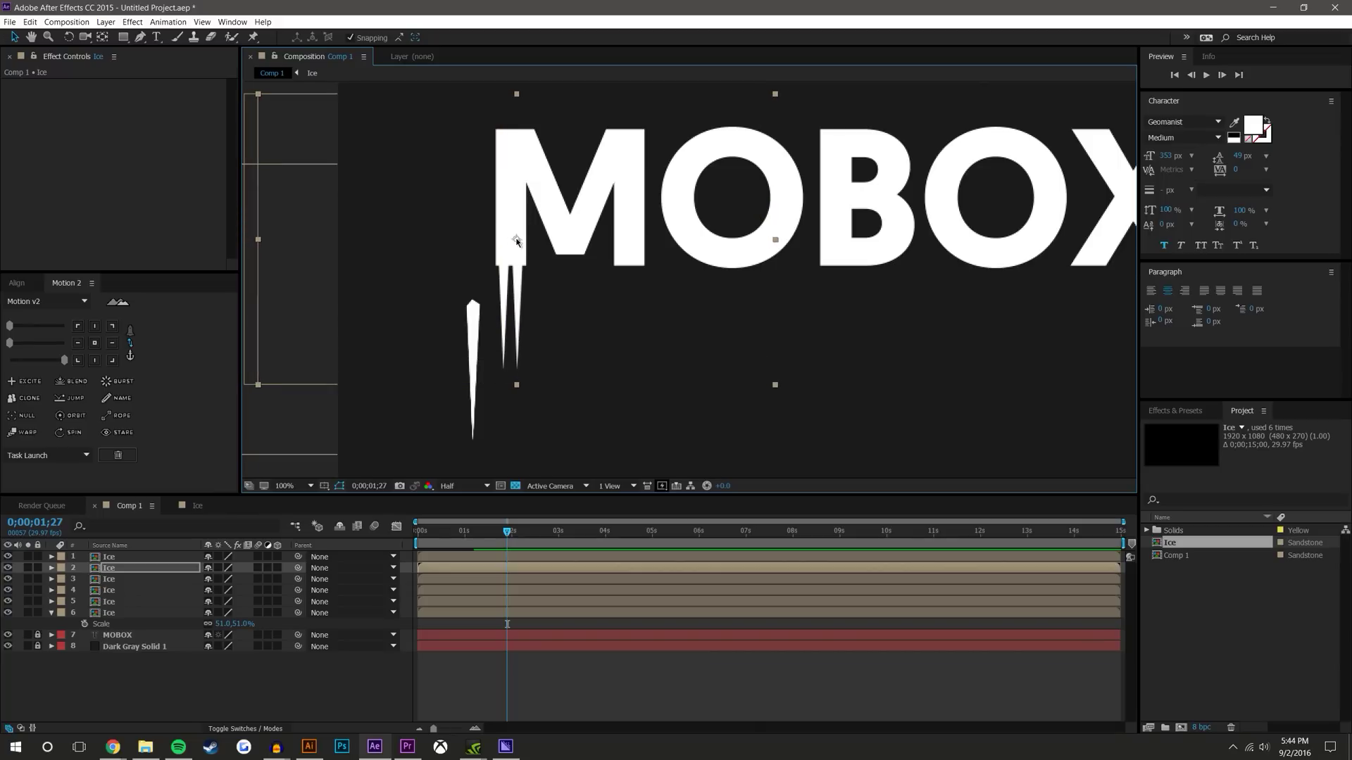
Move the third and fourth Ice layers onto the M's left and right diagonals
{"action": "left_click", "coordinate": [143, 576]}
{"action": "left_click_drag", "start_coordinate": [472, 308], "coordinate": [543, 198]}
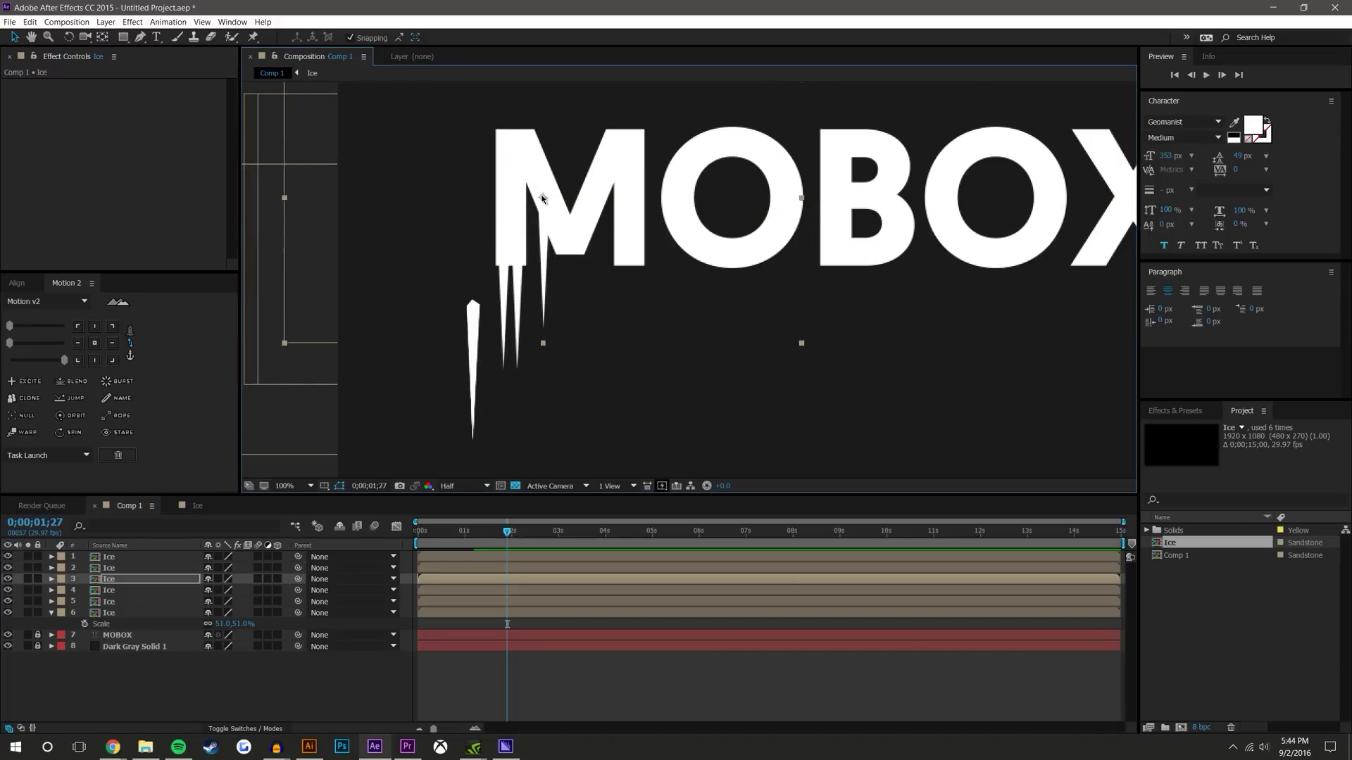
{"action": "left_click", "coordinate": [139, 593]}
{"action": "left_click_drag", "start_coordinate": [470, 315], "coordinate": [604, 175]}
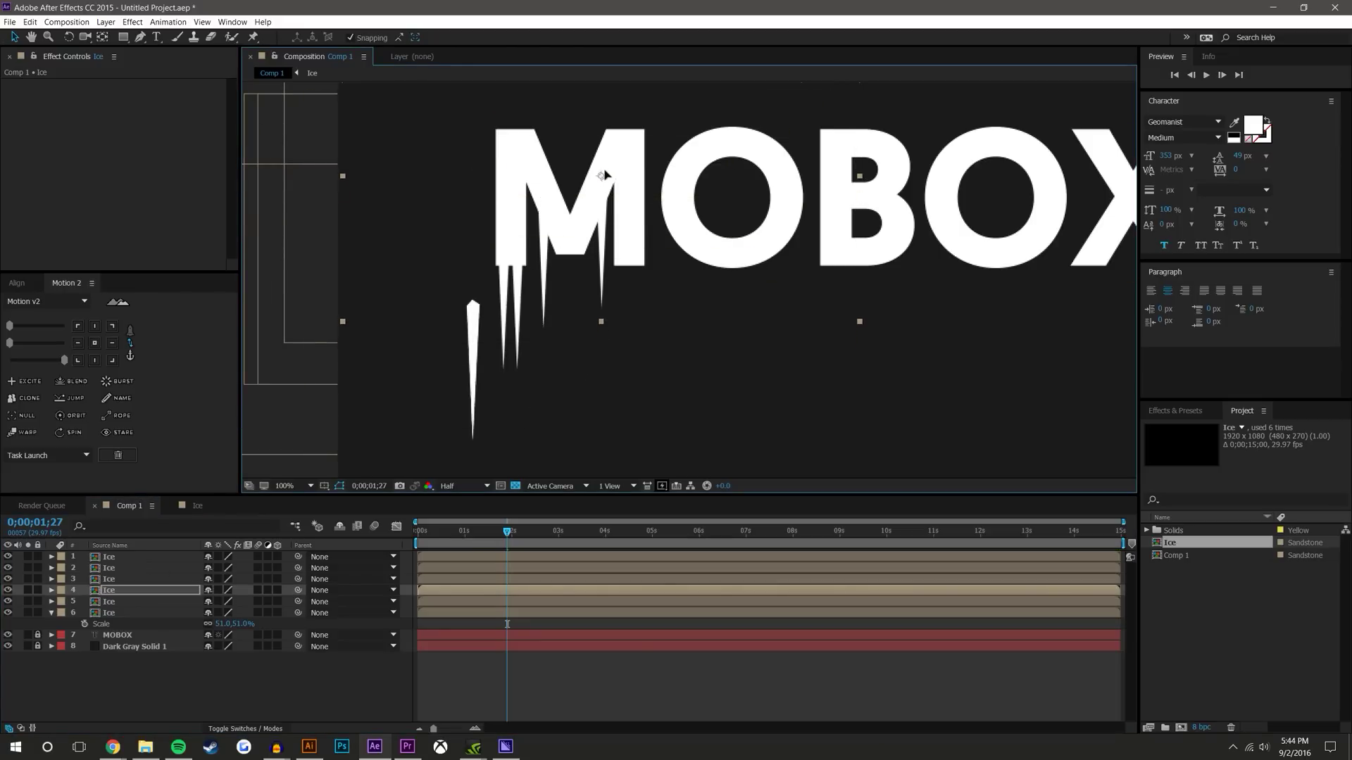
Move the fifth Ice layer onto the M's right diagonal and the sixth onto its right leg
{"action": "left_click", "coordinate": [134, 602]}
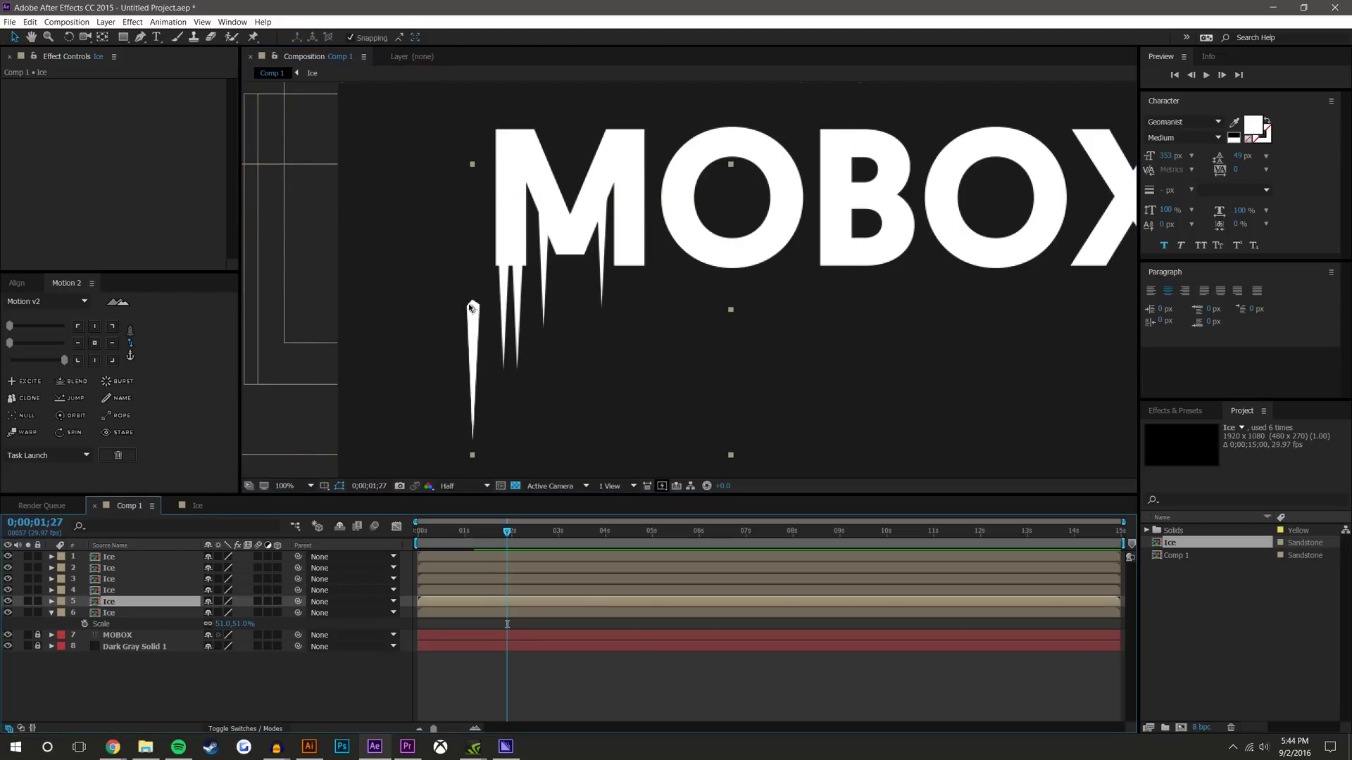
{"action": "left_click_drag", "start_coordinate": [471, 308], "coordinate": [591, 198]}
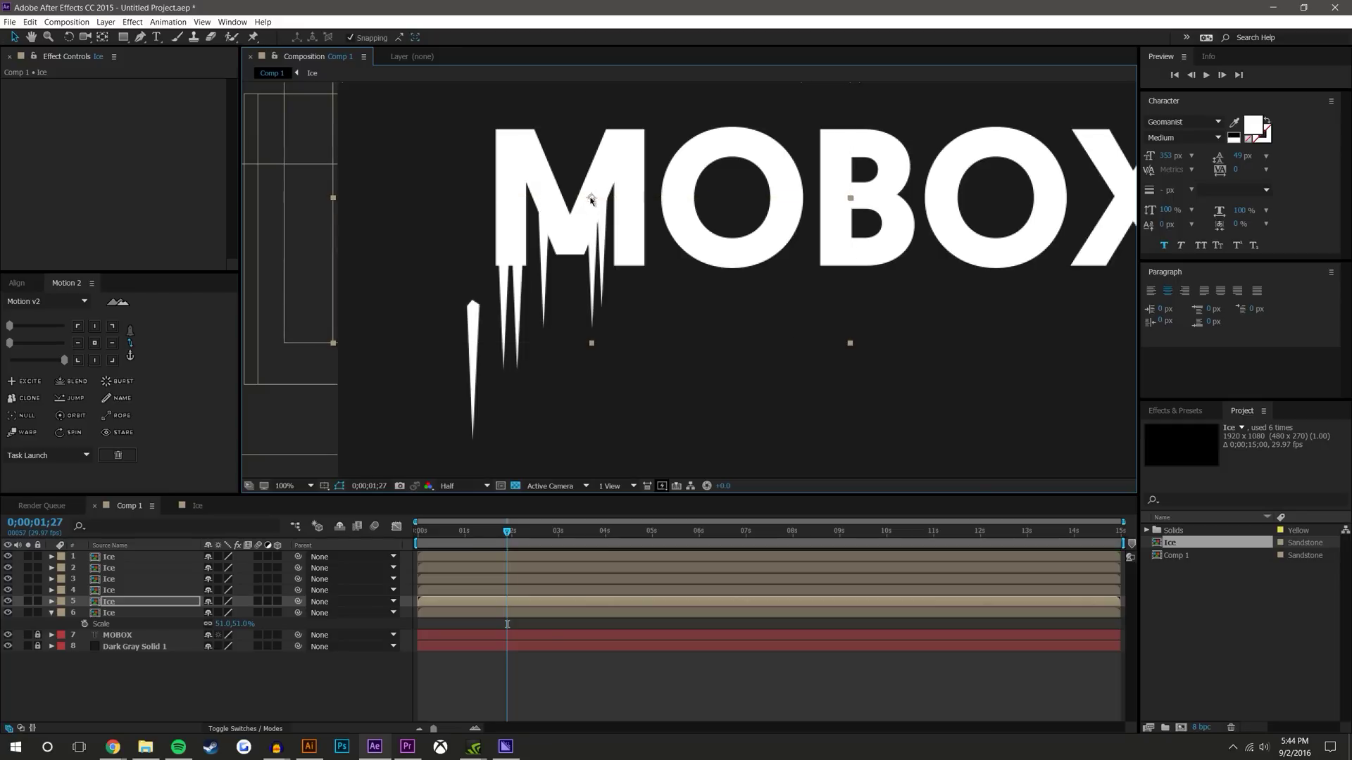
{"action": "left_click", "coordinate": [116, 614]}
{"action": "left_click_drag", "start_coordinate": [471, 317], "coordinate": [632, 228]}
Show the Scale property of all six Ice layers in the timeline
{"action": "left_click", "coordinate": [132, 546]}
{"action": "left_click", "coordinate": [129, 559], "text": "shift"}
{"action": "key", "text": "u"}
{"action": "left_click", "coordinate": [142, 683]}
{"action": "left_click", "coordinate": [141, 558]}
{"action": "left_click", "coordinate": [139, 613], "text": "shift"}
{"action": "key", "text": "s"}
{"action": "left_click", "coordinate": [289, 595]}
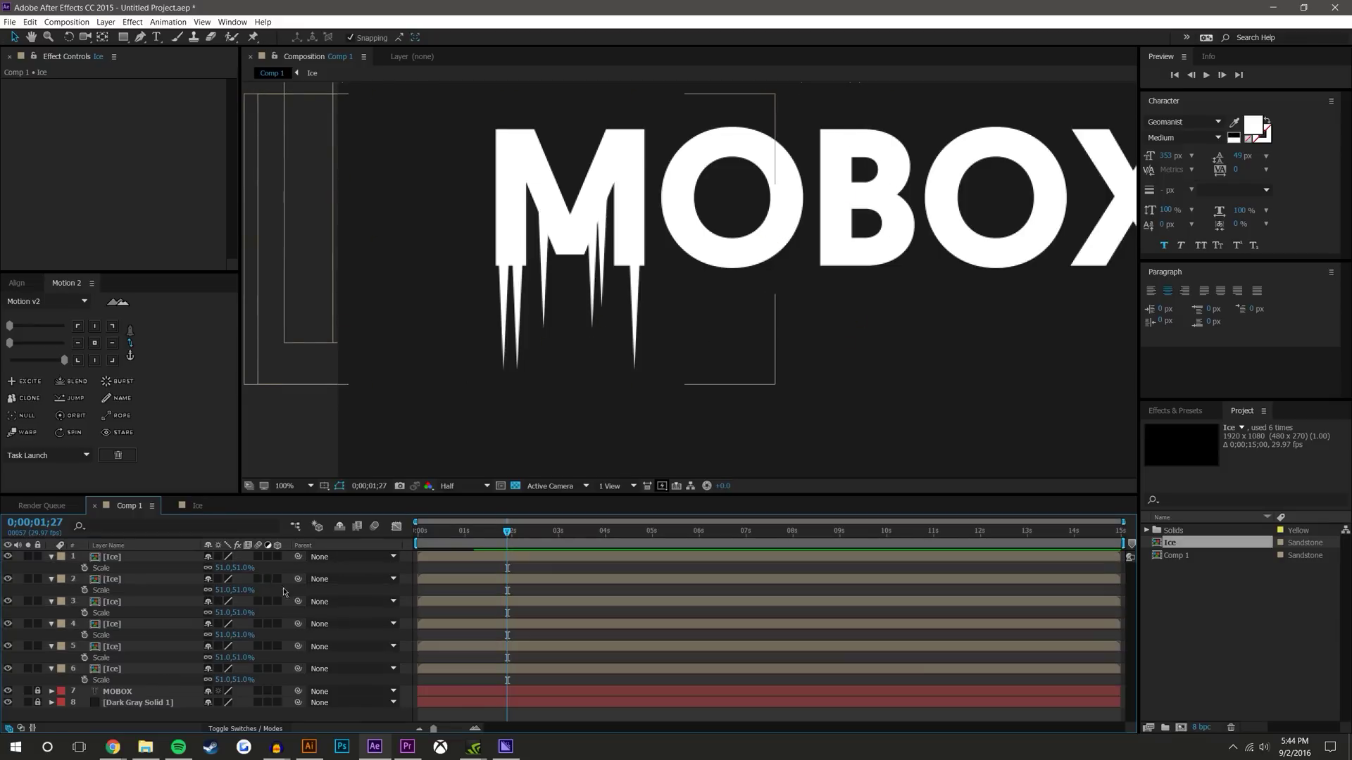
Set the first Ice layer's Scale to 34% and the second's to 52%, nudging the second icicle closer to the first
{"action": "mouse_move", "coordinate": [243, 568]}
{"action": "left_mouse_down"}
{"action": "mouse_move", "coordinate": [230, 568]}
{"action": "mouse_move", "coordinate": [237, 590]}
{"action": "left_mouse_up"}
{"action": "left_click_drag", "start_coordinate": [518, 241], "coordinate": [511, 241]}
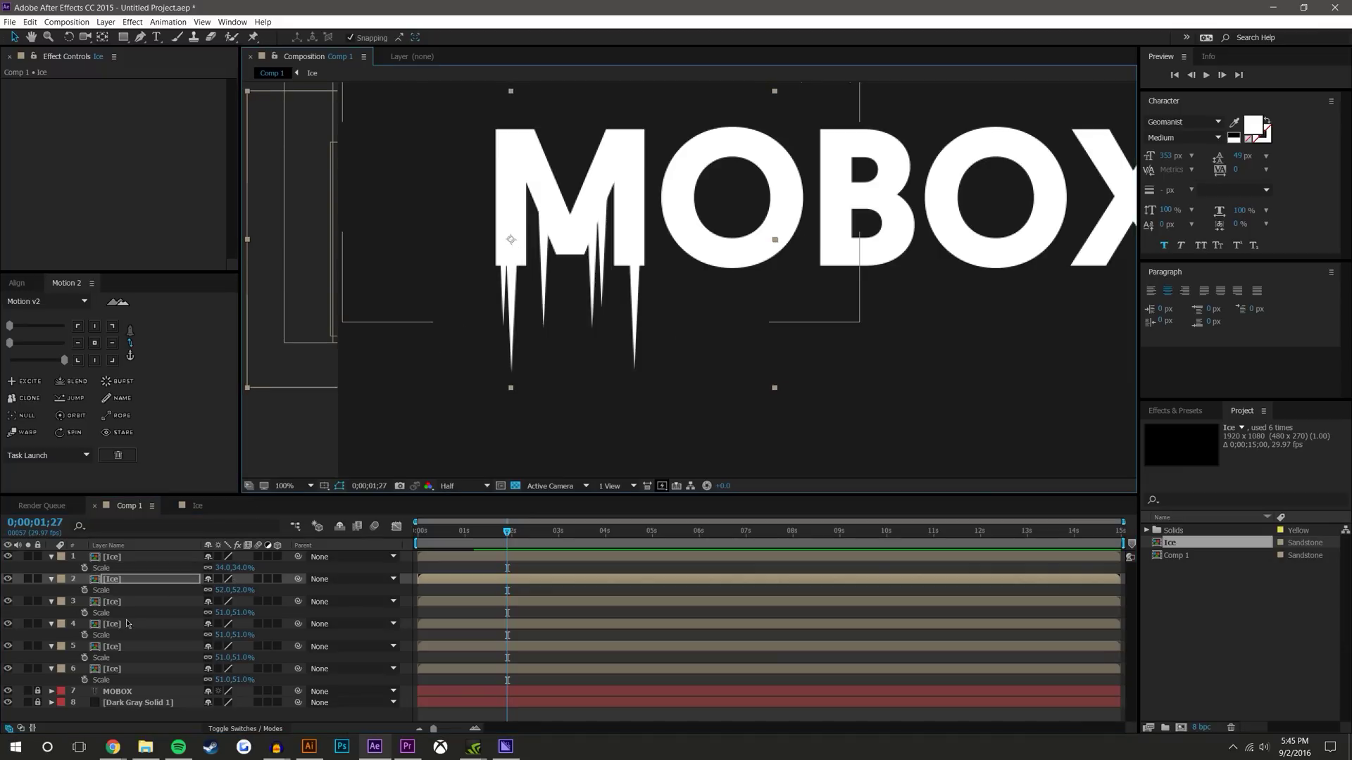
Set the Scale of Ice layers 3, 4 and 5 to 38%, 48% and 54%, and nudge the fifth icicle on the M's diagonal
{"action": "left_click", "coordinate": [149, 601]}
{"action": "left_click_drag", "start_coordinate": [242, 612], "coordinate": [242, 658]}
{"action": "left_click_drag", "start_coordinate": [591, 201], "coordinate": [599, 192]}
{"action": "left_click_drag", "start_coordinate": [594, 191], "coordinate": [592, 190]}
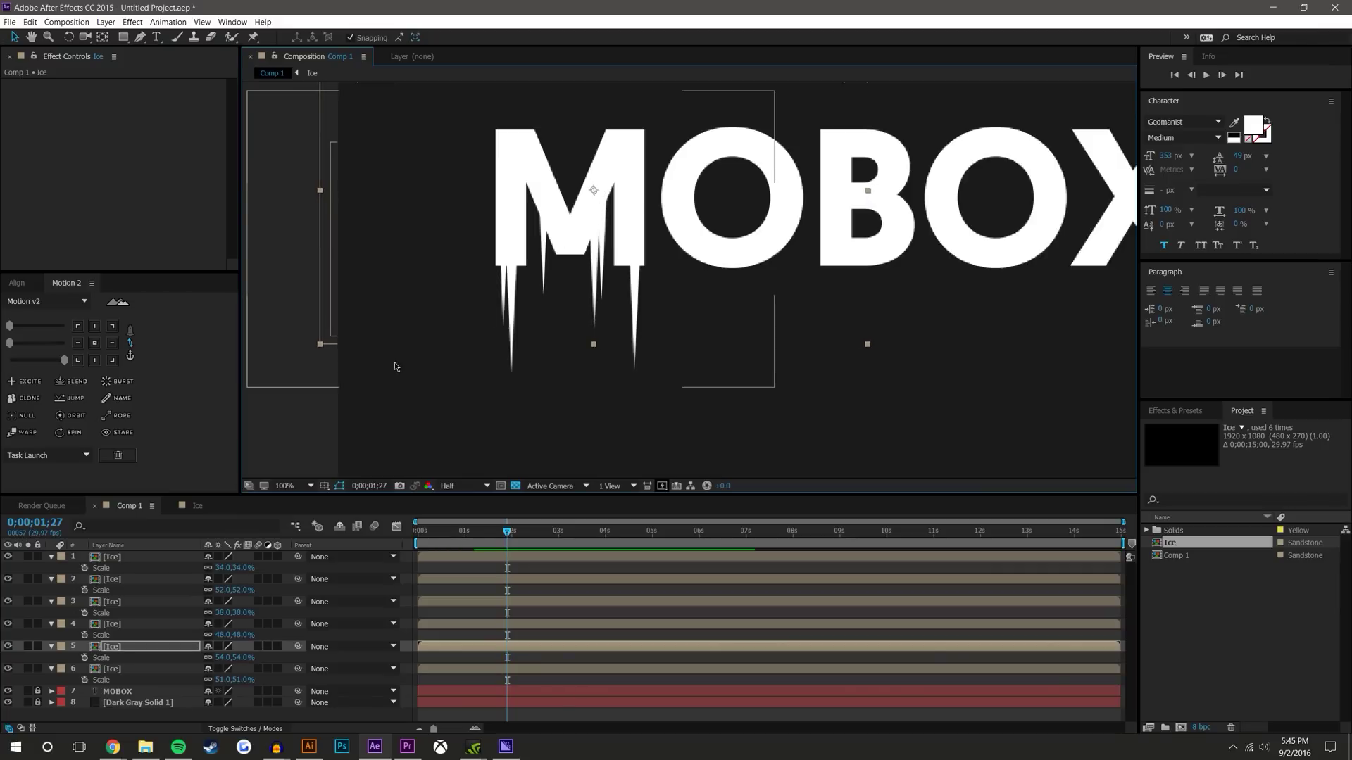
Set the sixth Ice layer's Scale to 40% and reposition it on the M's right leg
{"action": "left_click", "coordinate": [146, 669]}
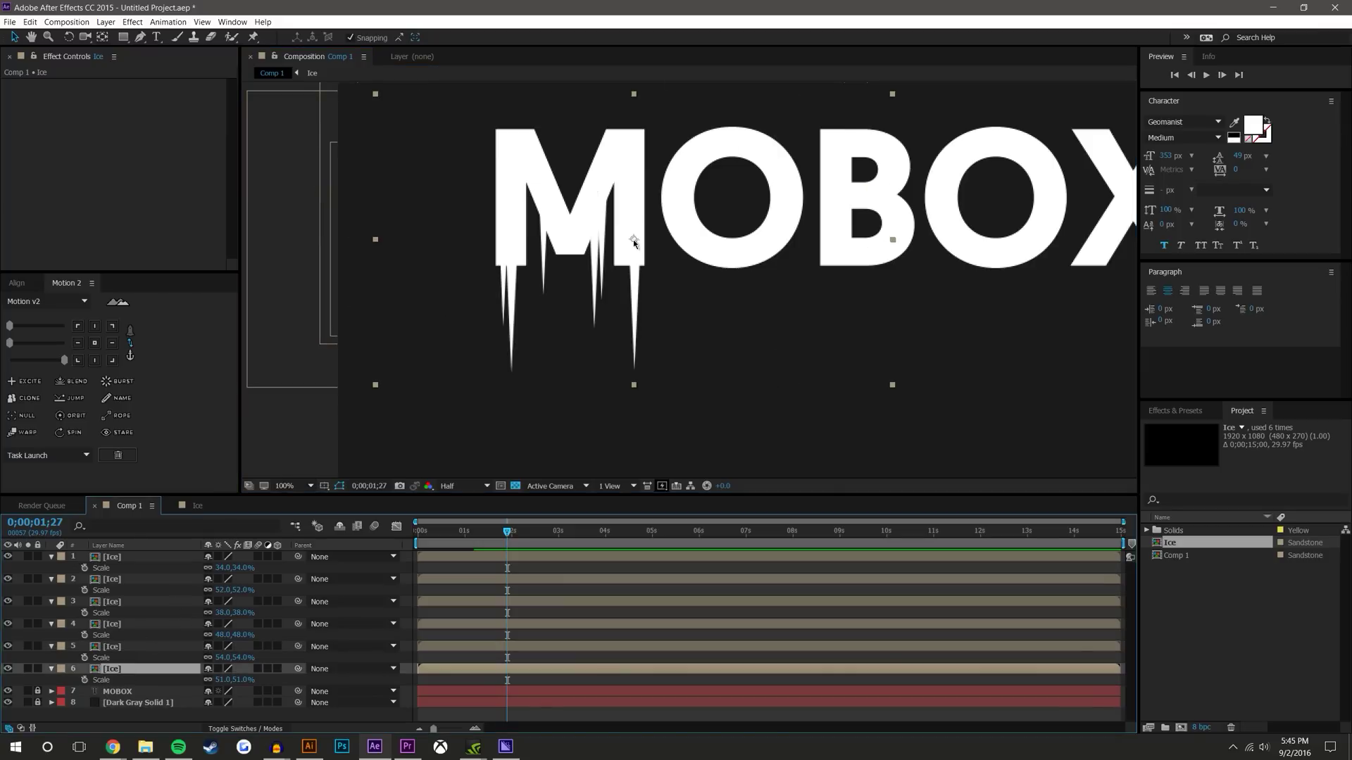
{"action": "left_click", "coordinate": [239, 687]}
{"action": "left_click_drag", "start_coordinate": [241, 681], "coordinate": [158, 667]}
{"action": "left_click_drag", "start_coordinate": [631, 239], "coordinate": [633, 251]}
{"action": "left_click", "coordinate": [876, 414]}
{"action": "scroll", "coordinate": [866, 397], "scroll_direction": "down", "scroll_amount": 1}
{"action": "scroll", "coordinate": [707, 359], "scroll_direction": "up", "scroll_amount": 1}
Duplicate all six Ice layers, shift the copies across to the B, and collapse the original layers' Scale properties
{"action": "left_click", "coordinate": [113, 668]}
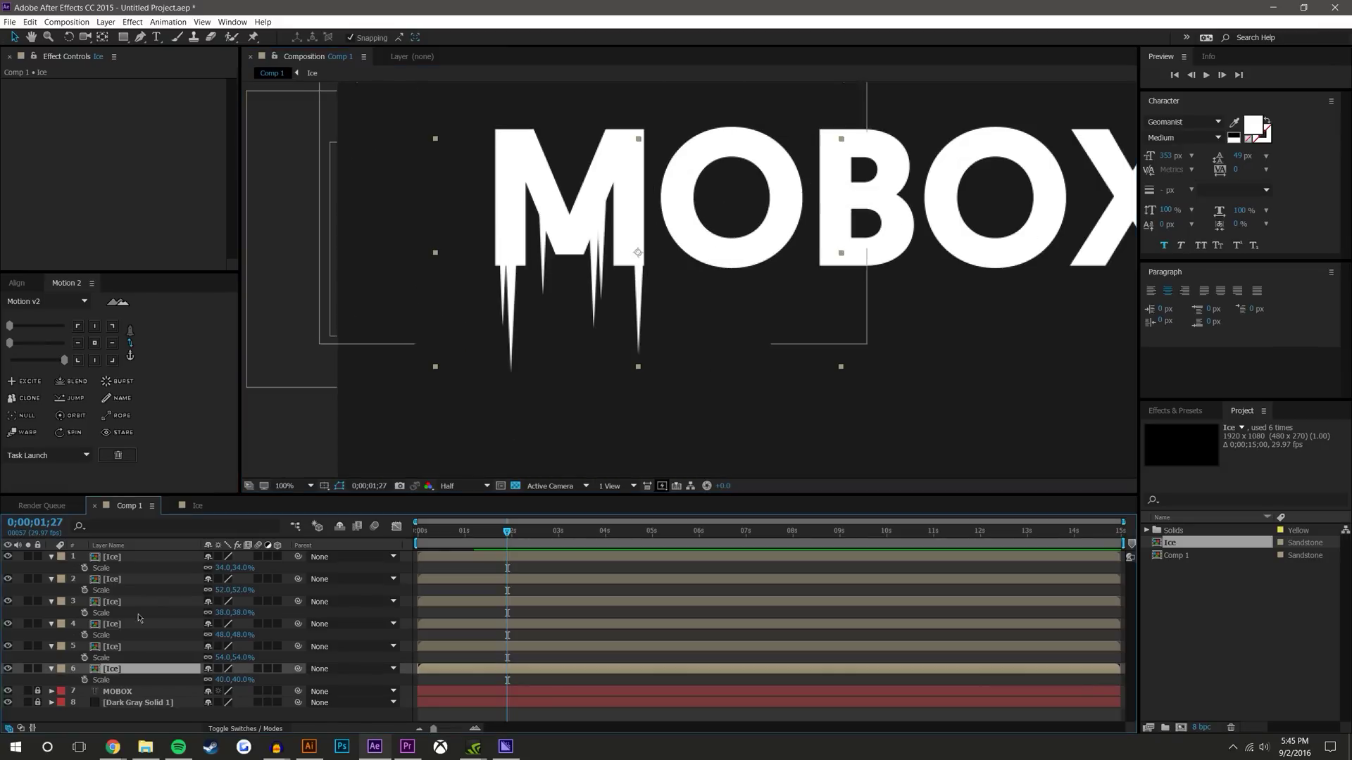
{"action": "left_click", "coordinate": [128, 561], "text": "shift"}
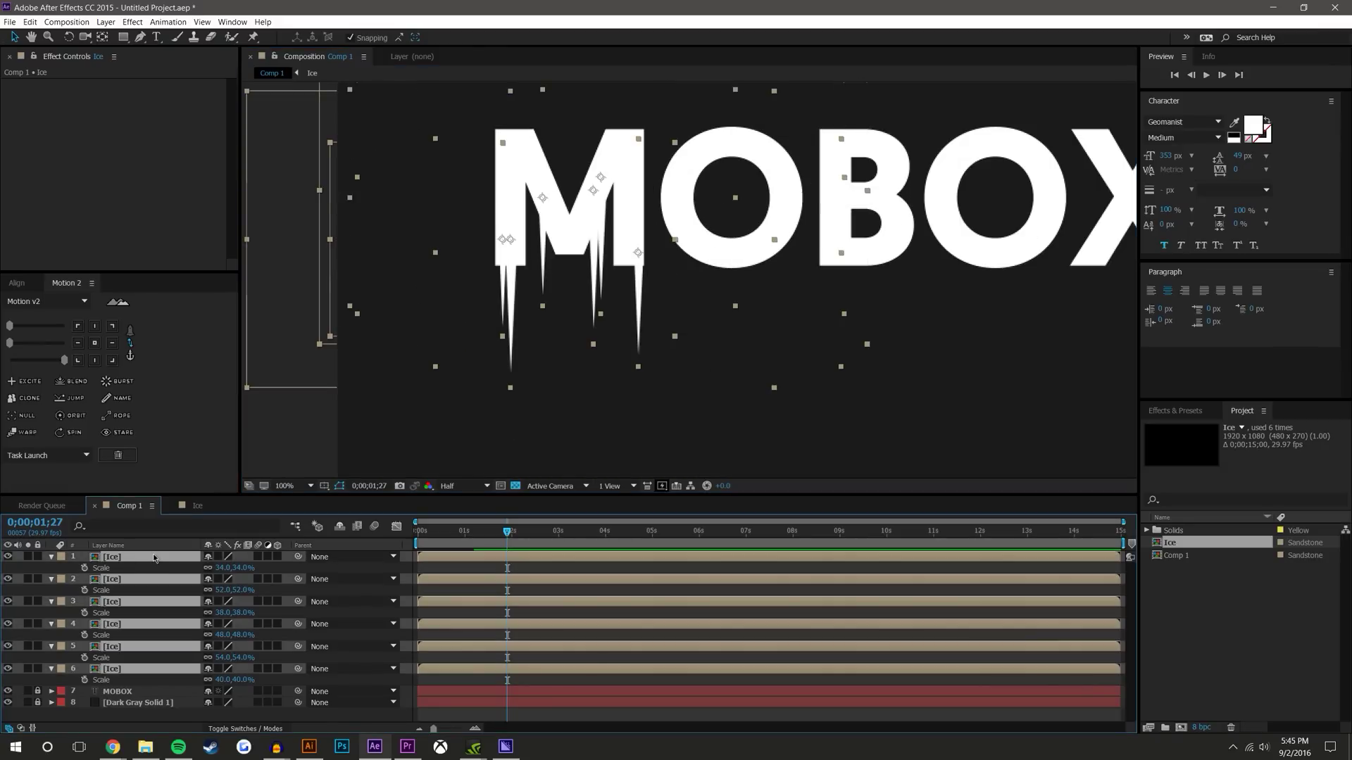
{"action": "key", "text": "ctrl+d"}
{"action": "left_click_drag", "start_coordinate": [590, 195], "coordinate": [896, 195]}
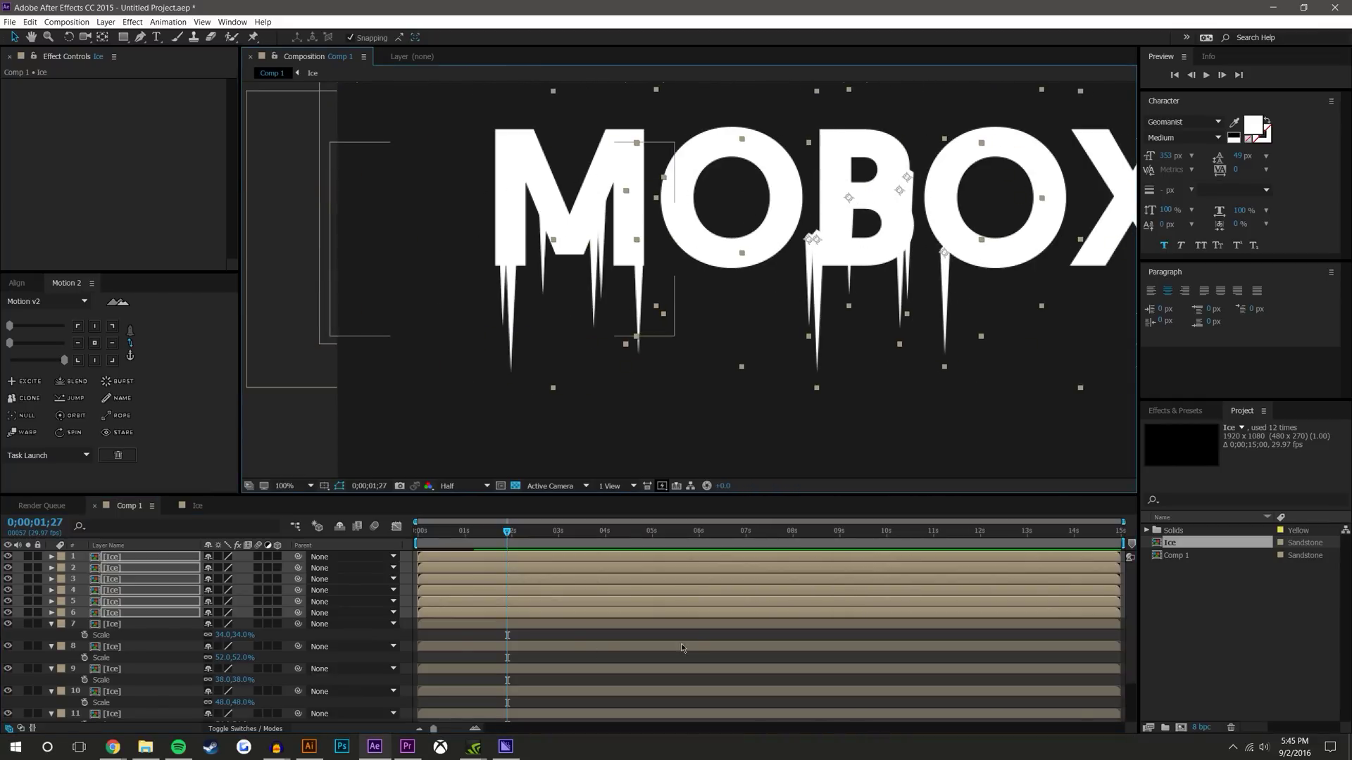
{"action": "left_click", "coordinate": [51, 624]}
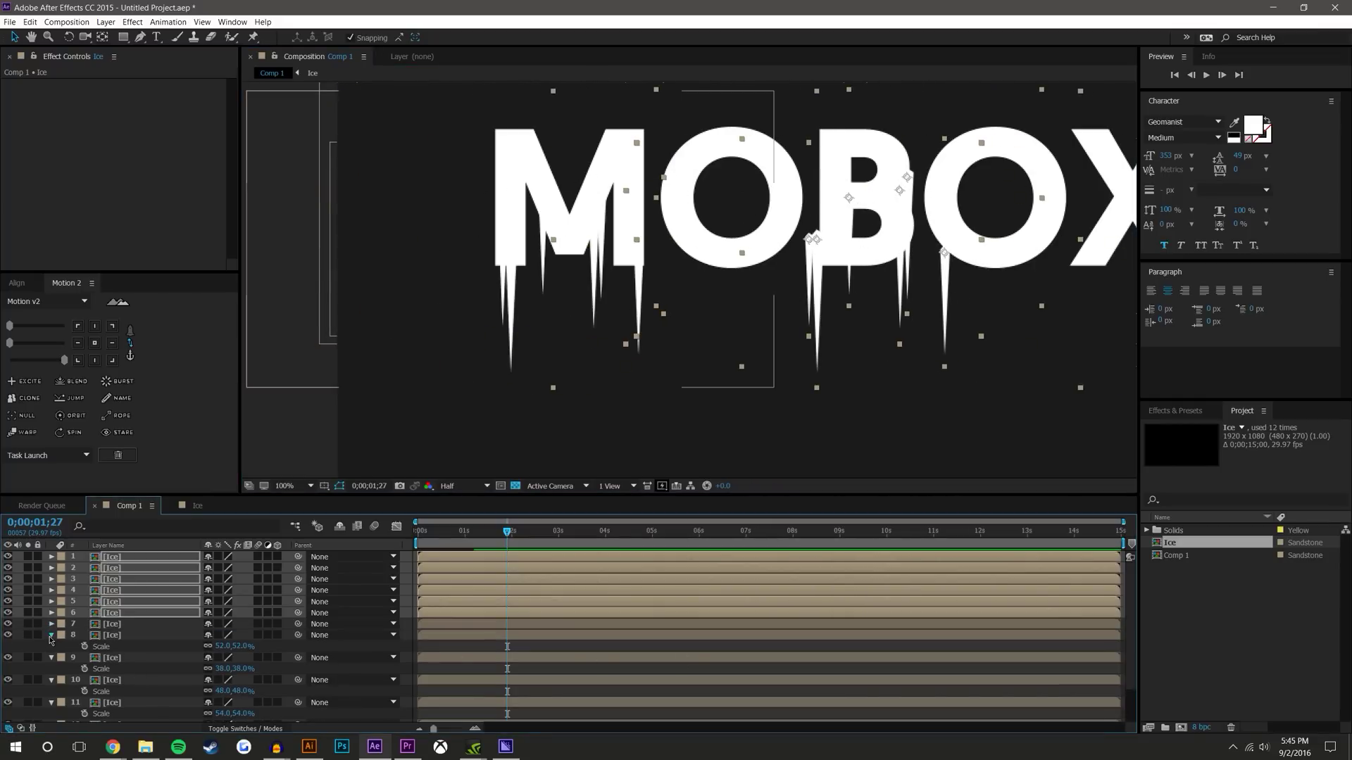
{"action": "left_click", "coordinate": [51, 637]}
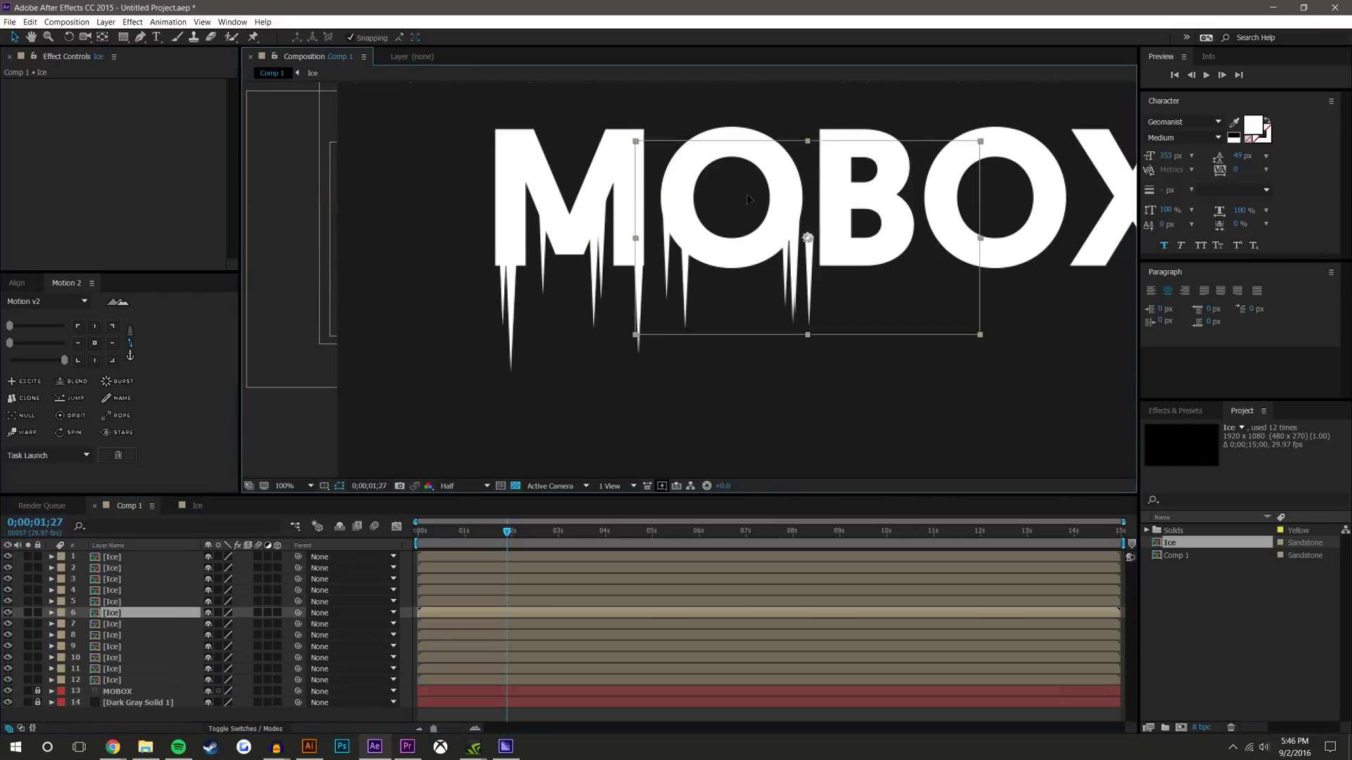
Duplicate all twelve Ice layers and shift the copies across to the B, second O and X
{"action": "left_click", "coordinate": [129, 557]}
{"action": "left_click", "coordinate": [129, 681], "text": "shift"}
{"action": "key", "text": "ctrl+d"}
{"action": "left_click_drag", "start_coordinate": [737, 202], "coordinate": [1071, 203]}
Go through the new Ice copies one by one and reposition them to hang from the B and the second O
{"action": "left_click_drag", "start_coordinate": [1000, 240], "coordinate": [971, 228]}
{"action": "left_click", "coordinate": [972, 233]}
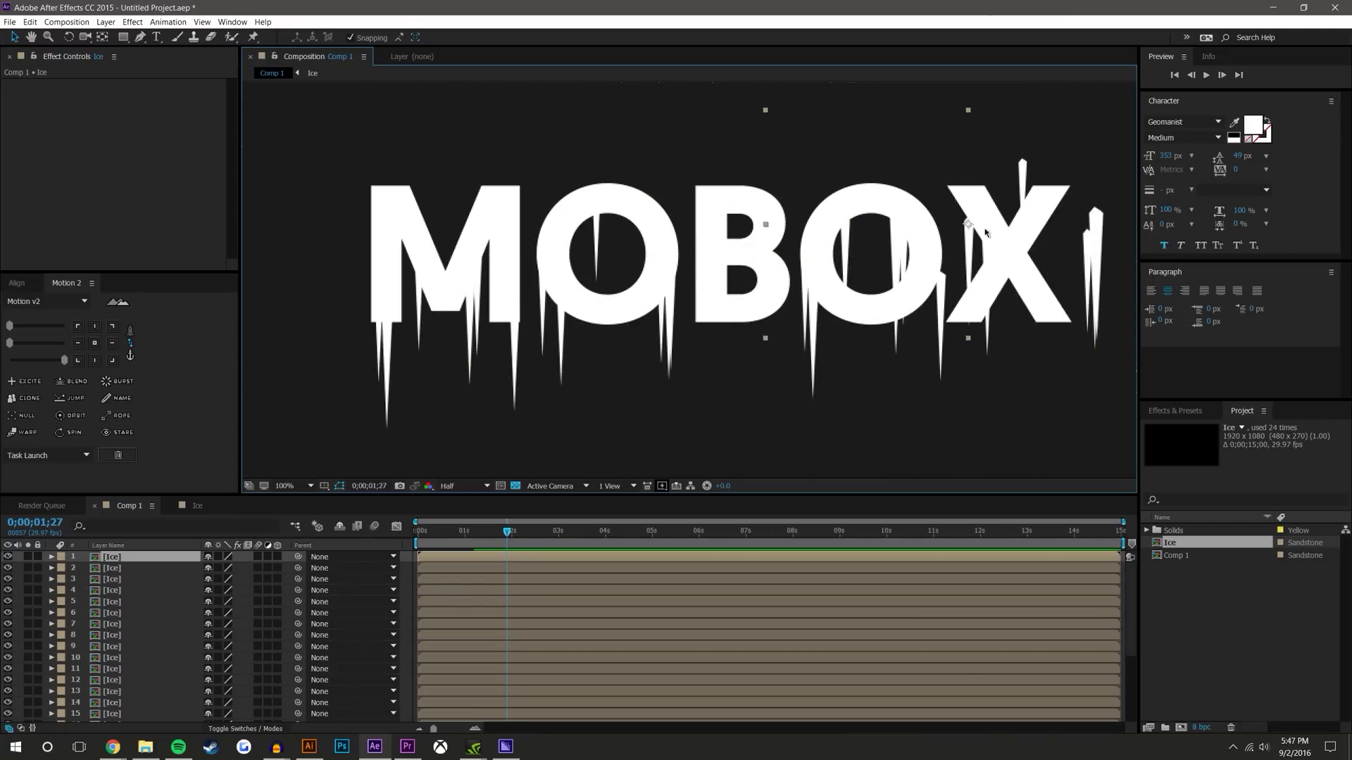
{"action": "key", "text": "ctrl+Down"}
{"action": "key", "text": "ctrl+Down"}
{"action": "key", "text": "ctrl+Down"}
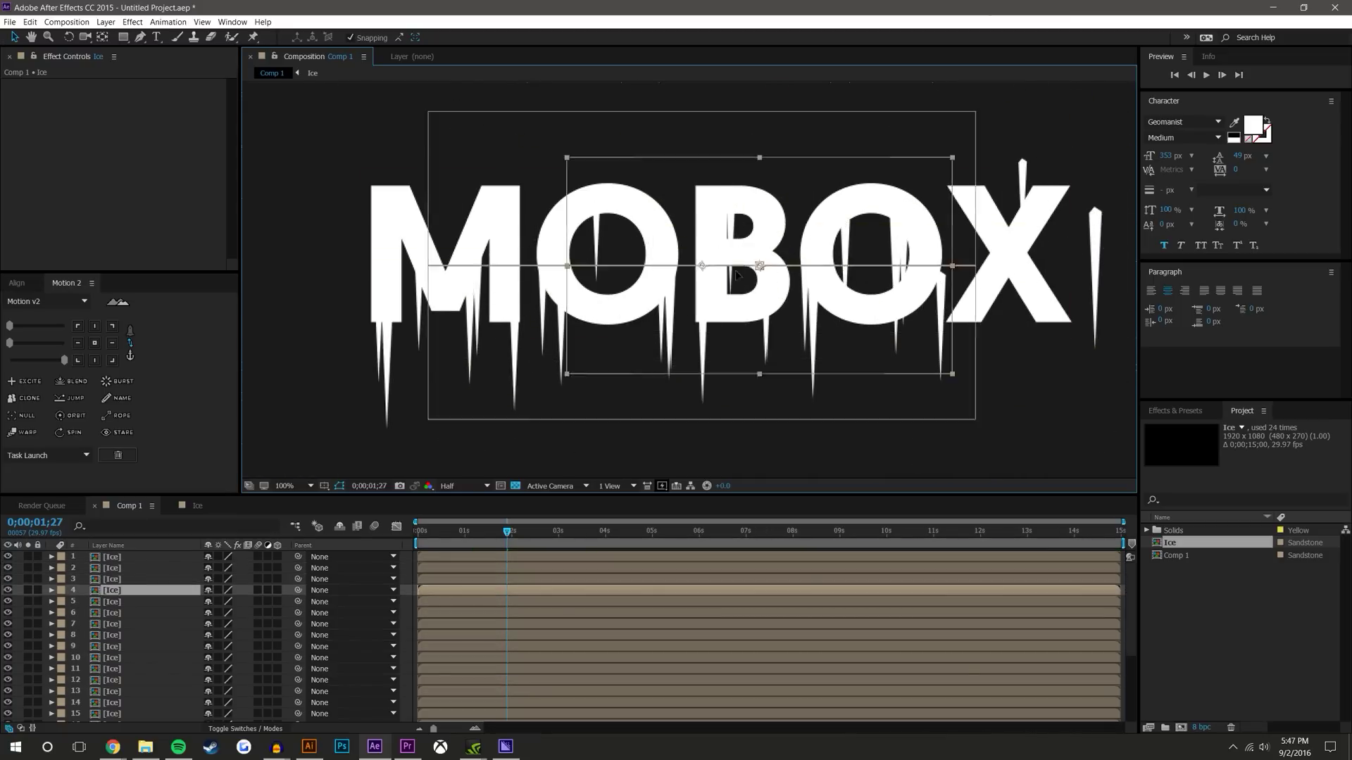
{"action": "key", "text": "ctrl+Down"}
{"action": "key", "text": "ctrl+Down"}
{"action": "key", "text": "ctrl+Down"}
{"action": "key", "text": "ctrl+Down"}
{"action": "left_click_drag", "start_coordinate": [939, 265], "coordinate": [937, 243]}
{"action": "left_click_drag", "start_coordinate": [845, 236], "coordinate": [816, 242]}
Move two of the stray icicles onto the strokes of the X
{"action": "left_click", "coordinate": [127, 669]}
{"action": "left_click", "coordinate": [126, 680]}
{"action": "left_click_drag", "start_coordinate": [942, 289], "coordinate": [999, 254]}
{"action": "left_click_drag", "start_coordinate": [1024, 173], "coordinate": [1018, 287]}
Duplicate three of the icicles and place the extra copies on the X
{"action": "key", "text": "ctrl+d"}
{"action": "left_click", "coordinate": [928, 248]}
{"action": "key", "text": "ctrl+d"}
{"action": "left_click_drag", "start_coordinate": [929, 247], "coordinate": [973, 220]}
{"action": "left_click", "coordinate": [814, 242]}
{"action": "key", "text": "ctrl+d"}
{"action": "left_click_drag", "start_coordinate": [814, 241], "coordinate": [1020, 247]}
Stagger the upper Ice layers in time by sliding their bars to different later start points
{"action": "left_click", "coordinate": [760, 341]}
{"action": "scroll", "coordinate": [760, 341], "scroll_direction": "down", "scroll_amount": 1}
{"action": "scroll", "coordinate": [739, 362], "scroll_direction": "up", "scroll_amount": 1}
{"action": "scroll", "coordinate": [721, 382], "scroll_direction": "down", "scroll_amount": 1}
{"action": "left_click_drag", "start_coordinate": [438, 568], "coordinate": [448, 567]}
{"action": "left_click_drag", "start_coordinate": [447, 578], "coordinate": [573, 669]}
{"action": "key", "text": "space"}
{"action": "left_click_drag", "start_coordinate": [472, 692], "coordinate": [498, 694]}
{"action": "left_click_drag", "start_coordinate": [476, 592], "coordinate": [562, 567]}
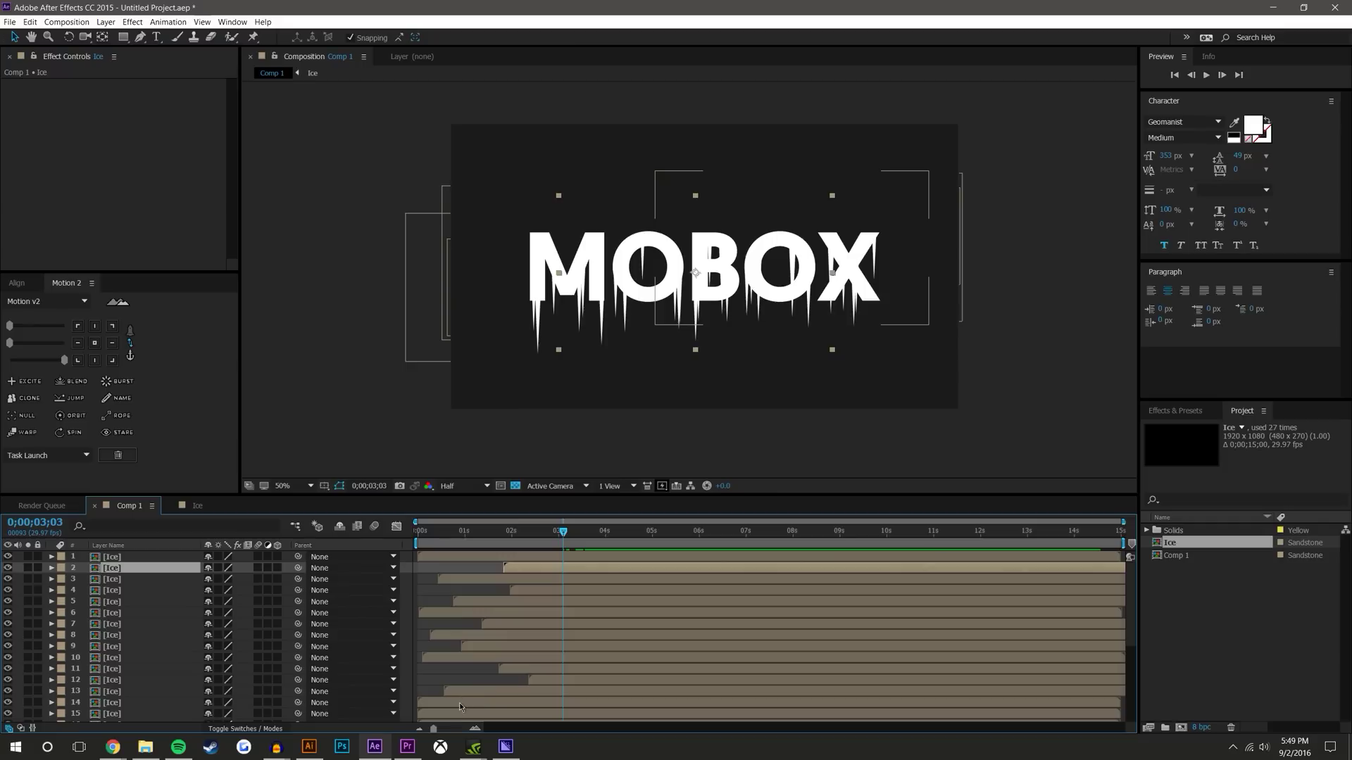
Offset the middle Ice layers in the timeline so their icicles start growing at varied times
{"action": "left_click_drag", "start_coordinate": [459, 702], "coordinate": [522, 685]}
{"action": "scroll", "coordinate": [555, 649], "scroll_direction": "down", "scroll_amount": 3}
{"action": "left_click_drag", "start_coordinate": [492, 608], "coordinate": [577, 633]}
{"action": "left_click_drag", "start_coordinate": [483, 646], "coordinate": [583, 671]}
{"action": "mouse_move", "coordinate": [487, 682]}
{"action": "left_mouse_down"}
{"action": "mouse_move", "coordinate": [521, 677]}
{"action": "mouse_move", "coordinate": [486, 693]}
{"action": "left_mouse_up"}
Slide the lowest Ice layers, down to layer 27, to varied later start times
{"action": "scroll", "coordinate": [497, 686], "scroll_direction": "down", "scroll_amount": 2}
{"action": "left_click_drag", "start_coordinate": [469, 649], "coordinate": [603, 652]}
{"action": "left_click_drag", "start_coordinate": [478, 664], "coordinate": [564, 671]}
{"action": "mouse_move", "coordinate": [476, 683]}
{"action": "left_mouse_down"}
{"action": "mouse_move", "coordinate": [547, 677]}
{"action": "mouse_move", "coordinate": [479, 694]}
{"action": "mouse_move", "coordinate": [494, 695]}
{"action": "left_mouse_up"}
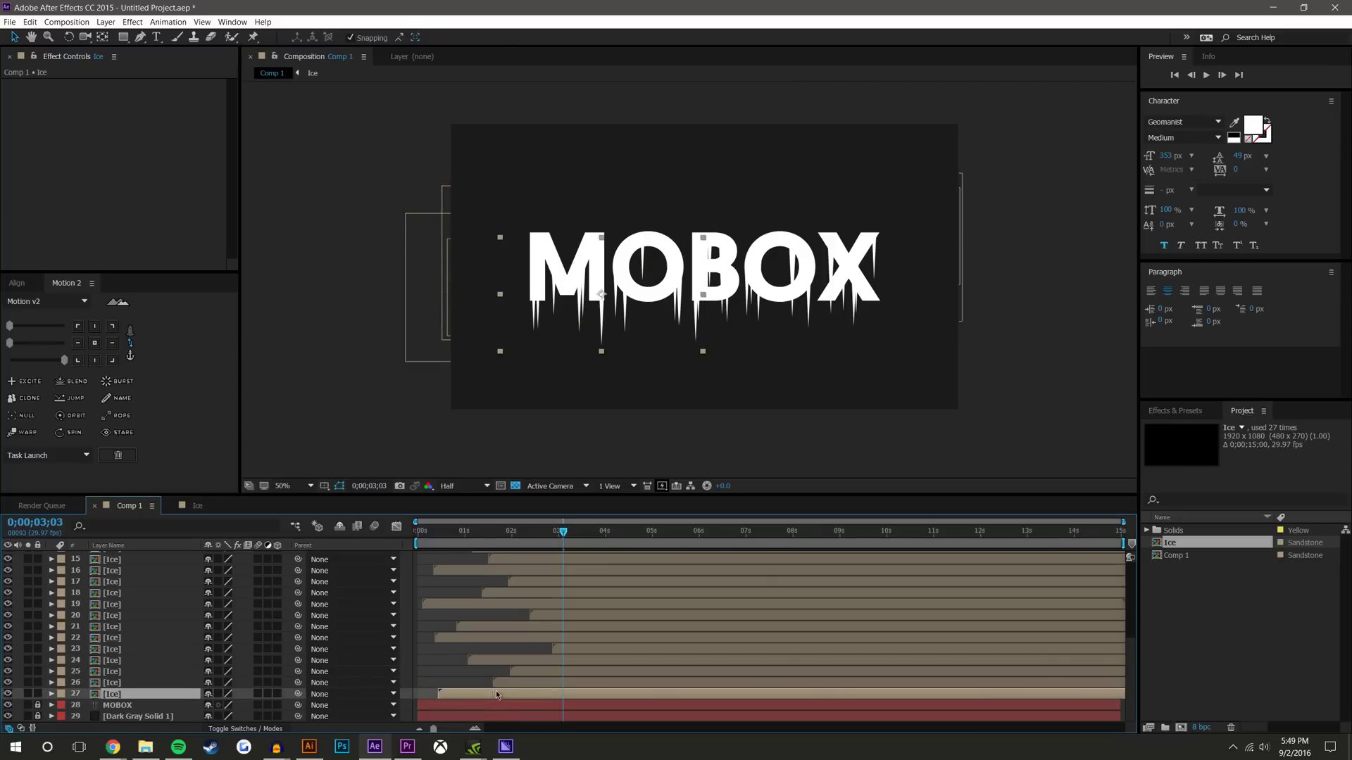
{"action": "left_click_drag", "start_coordinate": [596, 679], "coordinate": [584, 681]}
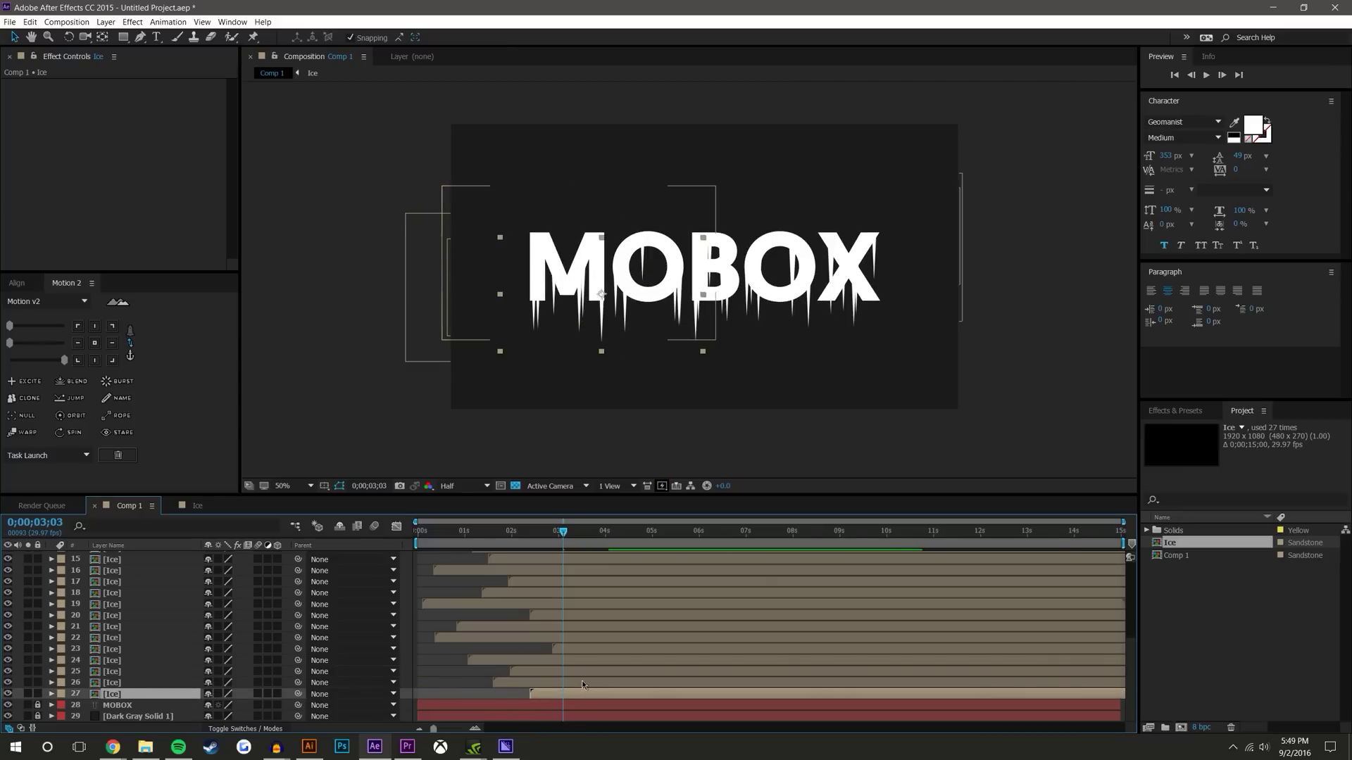
Preview the staggered icicle growth in Comp 1 from the start and scrub through it
{"action": "scroll", "coordinate": [581, 681], "scroll_direction": "up", "scroll_amount": 4}
{"action": "scroll", "coordinate": [577, 675], "scroll_direction": "up", "scroll_amount": 2}
{"action": "left_click_drag", "start_coordinate": [564, 533], "coordinate": [405, 534]}
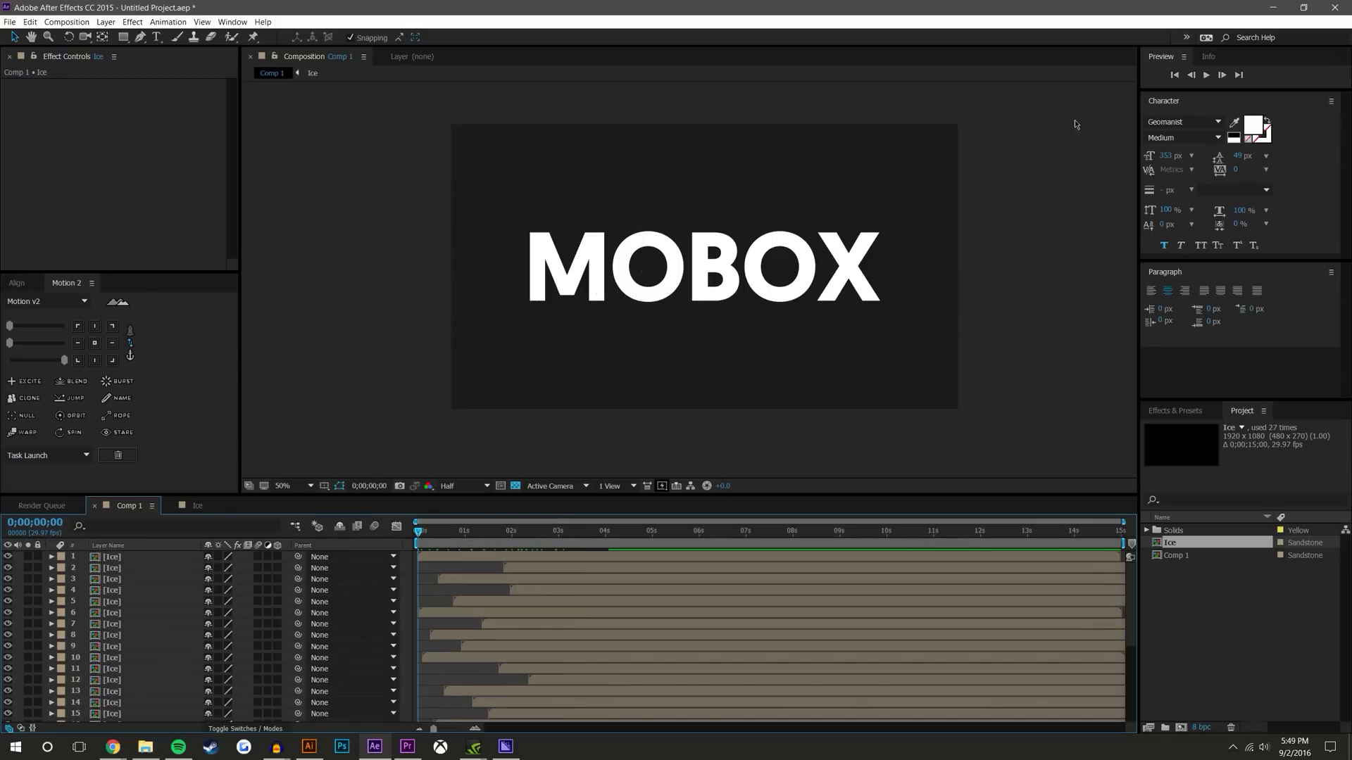
{"action": "left_click", "coordinate": [1201, 76]}
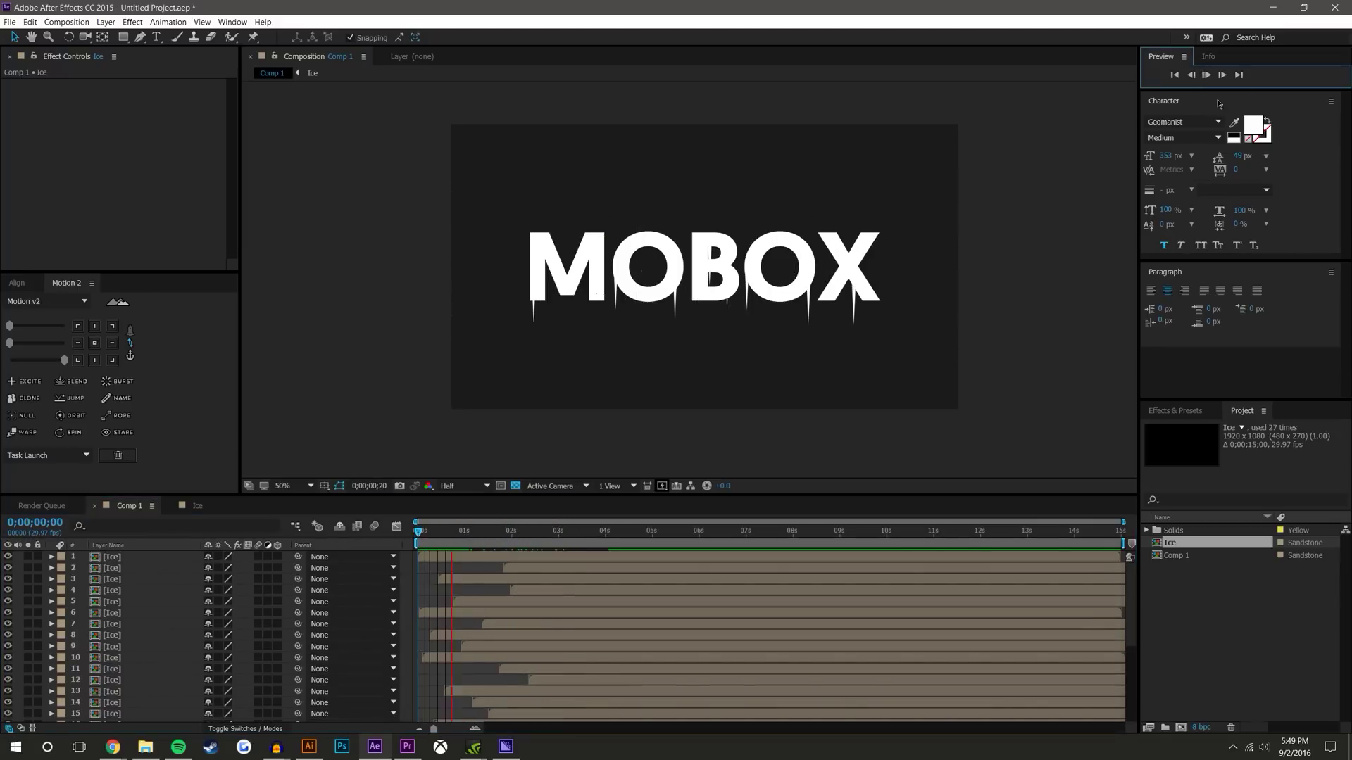
{"action": "left_click_drag", "start_coordinate": [420, 533], "coordinate": [623, 533]}
Open the Ice comp and move its second Scale keyframe to 0;00;02;16 to slow the growth
{"action": "double_click", "coordinate": [146, 569]}
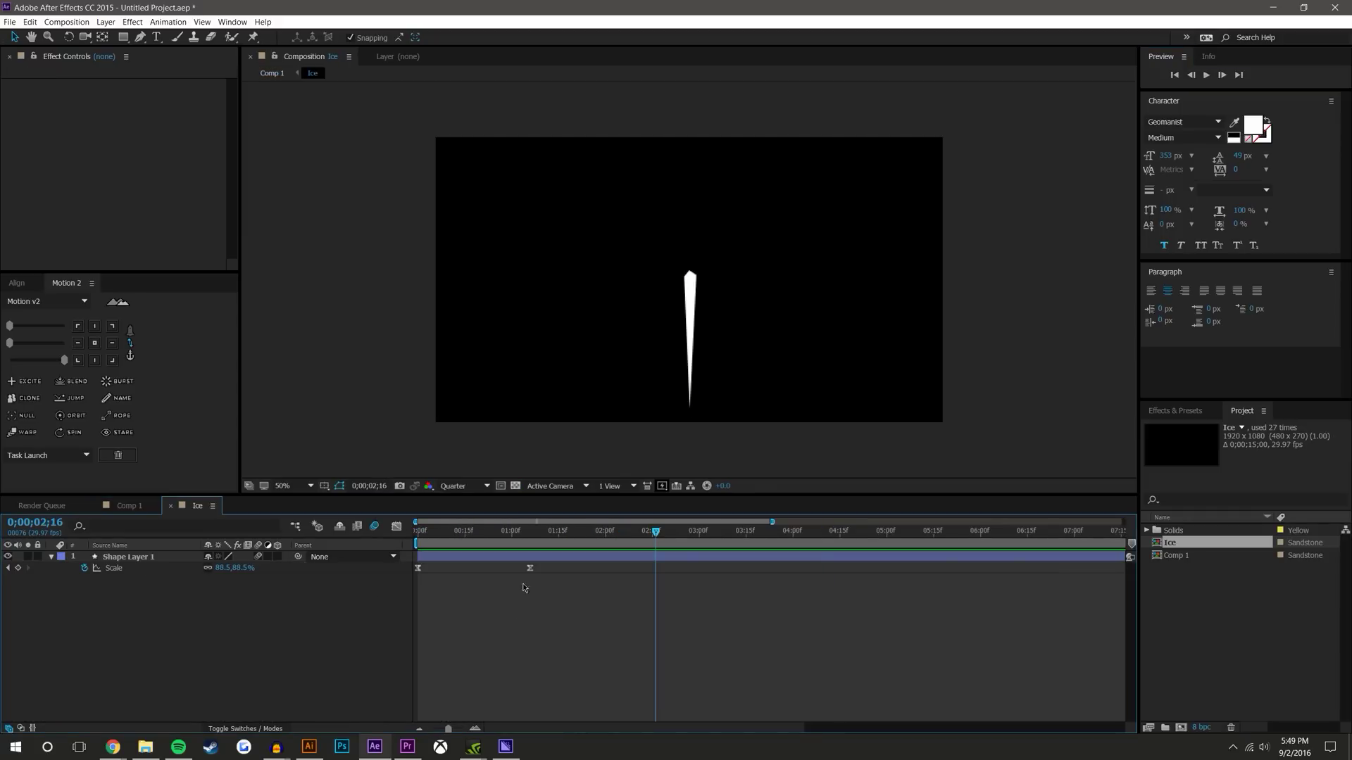
{"action": "left_click_drag", "start_coordinate": [531, 570], "coordinate": [656, 570]}
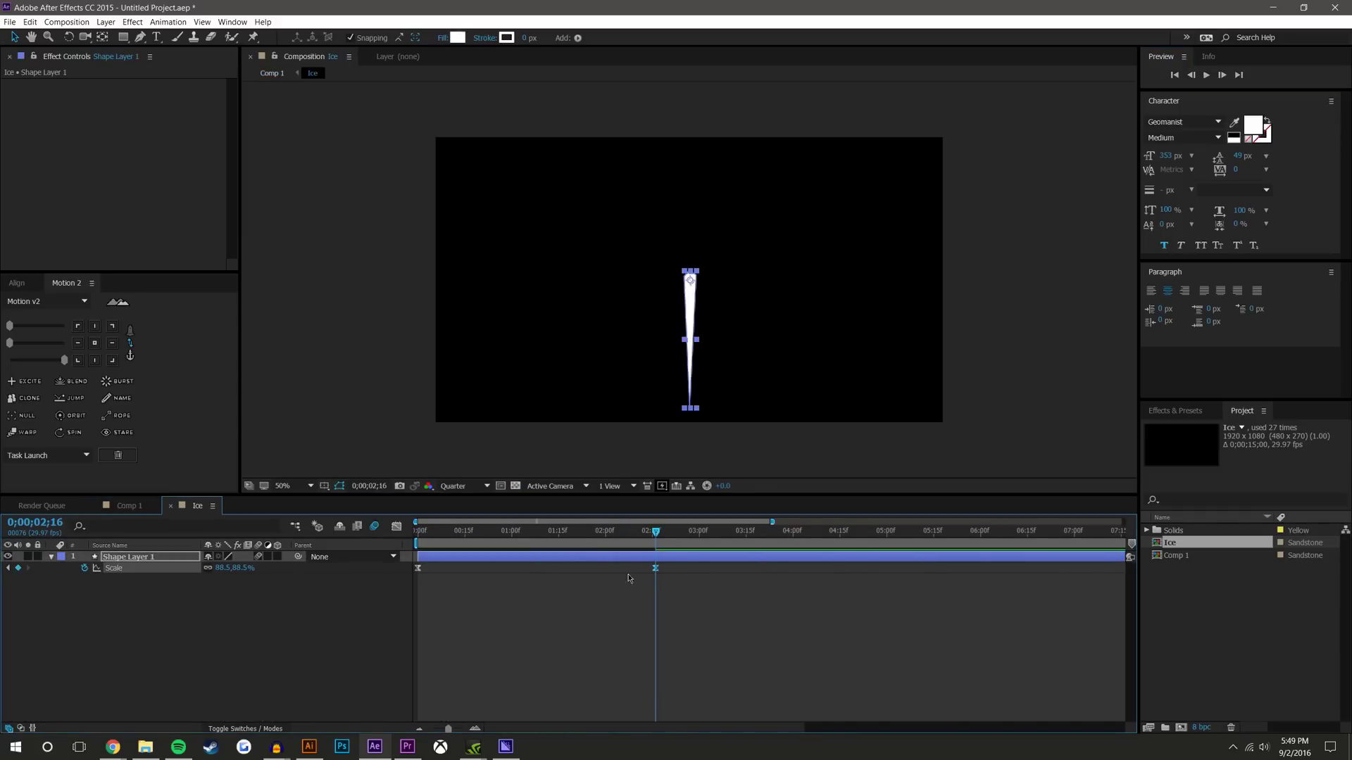
{"action": "left_click", "coordinate": [348, 628]}
Return to Comp 1, preview the slower icicle growth from the start, and move the playhead to 0;00;03;23
{"action": "left_click", "coordinate": [127, 505]}
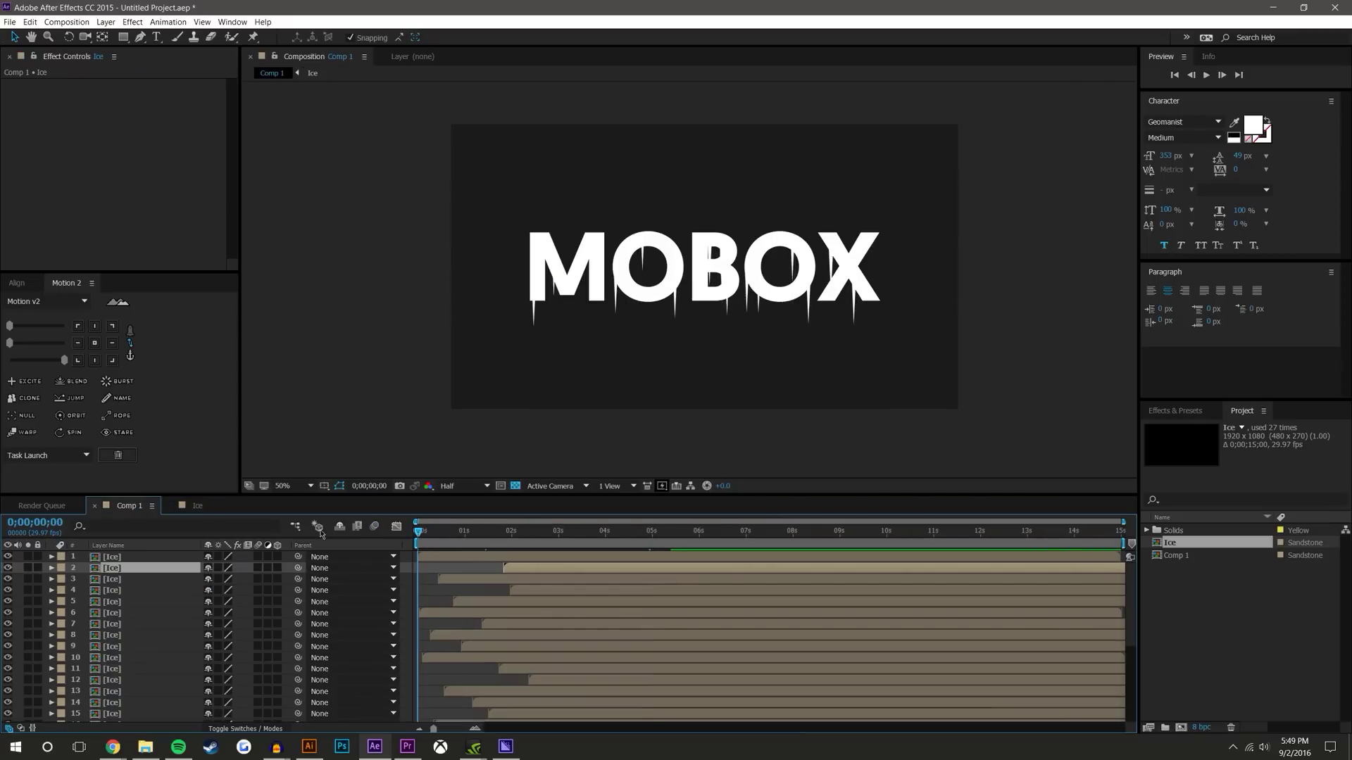
{"action": "left_click", "coordinate": [1207, 76]}
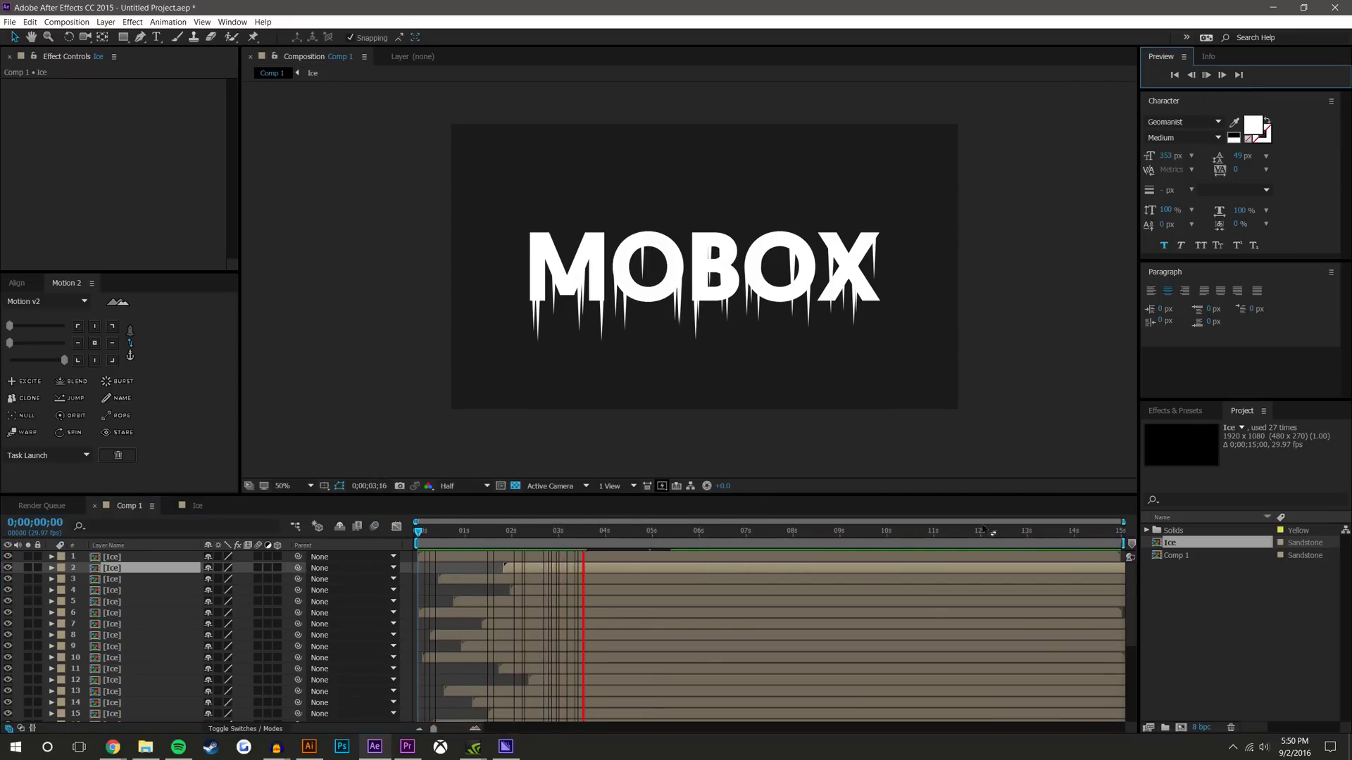
{"action": "left_click", "coordinate": [595, 531]}
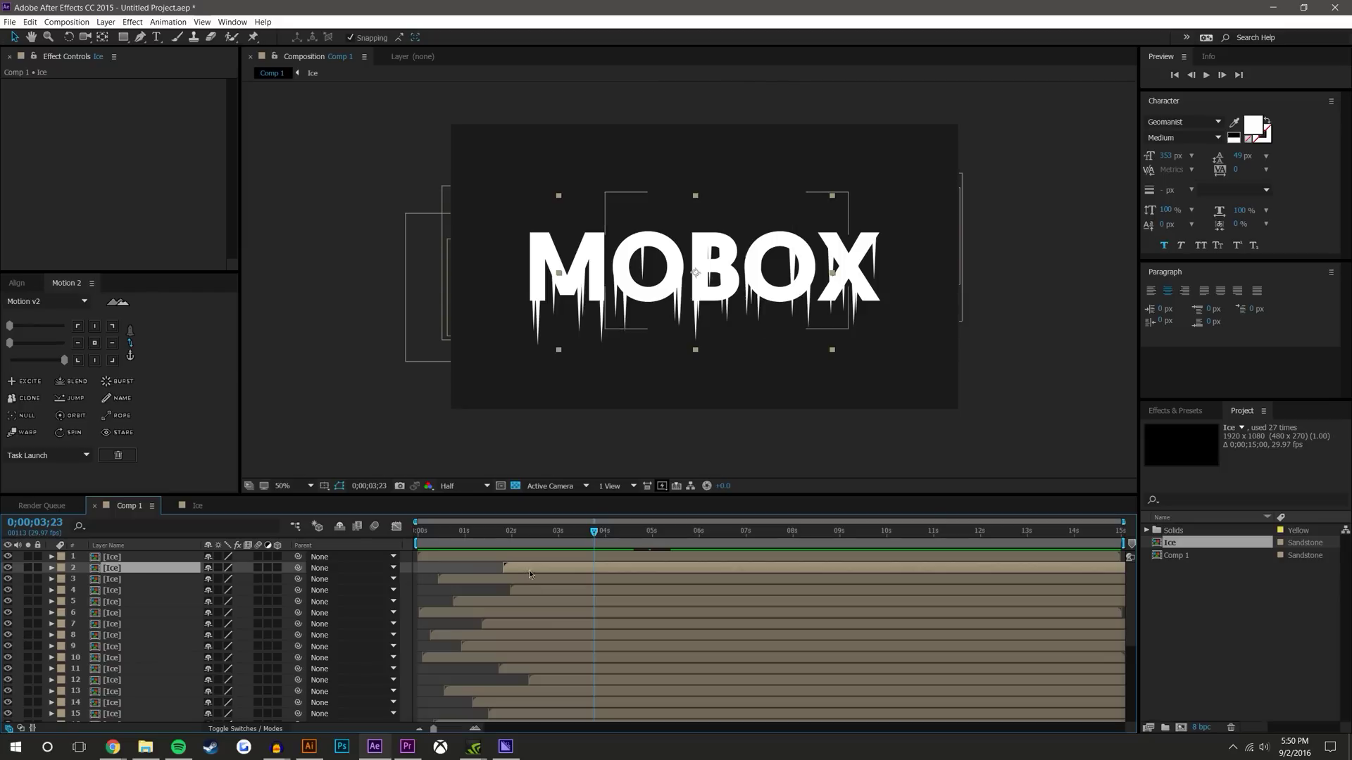
Slide the upper Ice layers, including layers 2, 4, 5, 7, 8, 10 and 15, to later varied start times
{"action": "left_click_drag", "start_coordinate": [529, 593], "coordinate": [614, 582]}
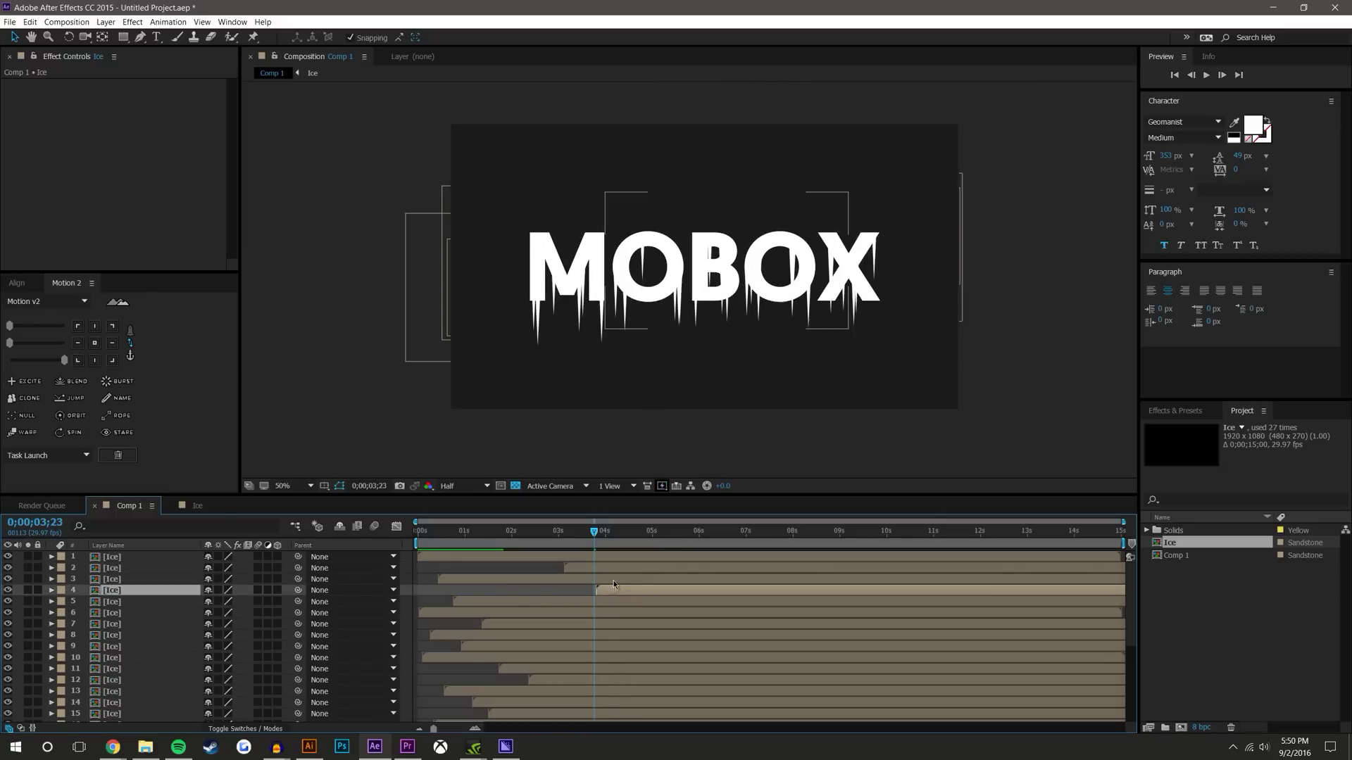
{"action": "left_click_drag", "start_coordinate": [503, 602], "coordinate": [576, 661]}
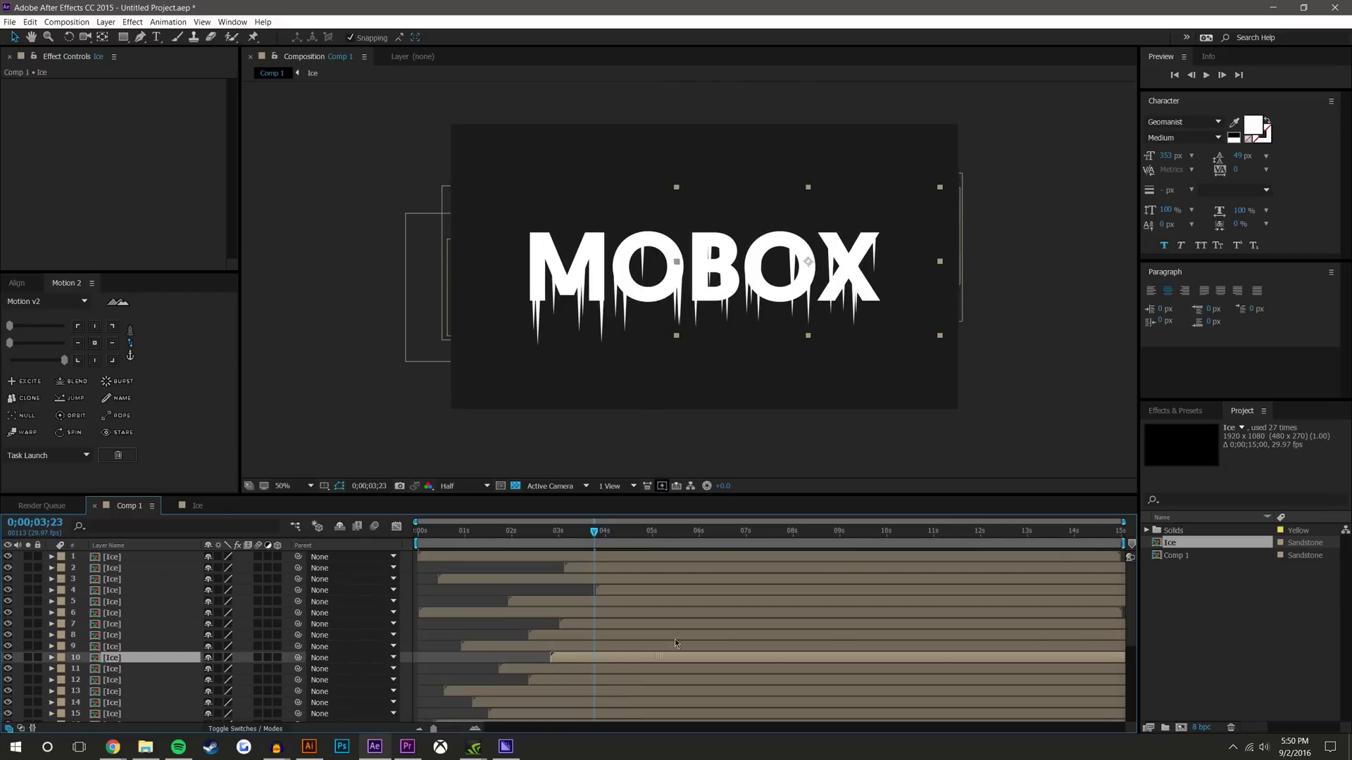
{"action": "left_click_drag", "start_coordinate": [662, 658], "coordinate": [728, 638]}
{"action": "scroll", "coordinate": [547, 627], "scroll_direction": "down", "scroll_amount": 3}
{"action": "left_click_drag", "start_coordinate": [572, 614], "coordinate": [695, 670]}
Slide several lower Ice layers, including layer 18, and the topmost Ice layer to later start times
{"action": "scroll", "coordinate": [610, 673], "scroll_direction": "down", "scroll_amount": 3}
{"action": "left_click_drag", "start_coordinate": [546, 663], "coordinate": [655, 693]}
{"action": "left_click_drag", "start_coordinate": [568, 673], "coordinate": [527, 673]}
{"action": "scroll", "coordinate": [516, 650], "scroll_direction": "up", "scroll_amount": 3}
{"action": "left_click", "coordinate": [512, 695]}
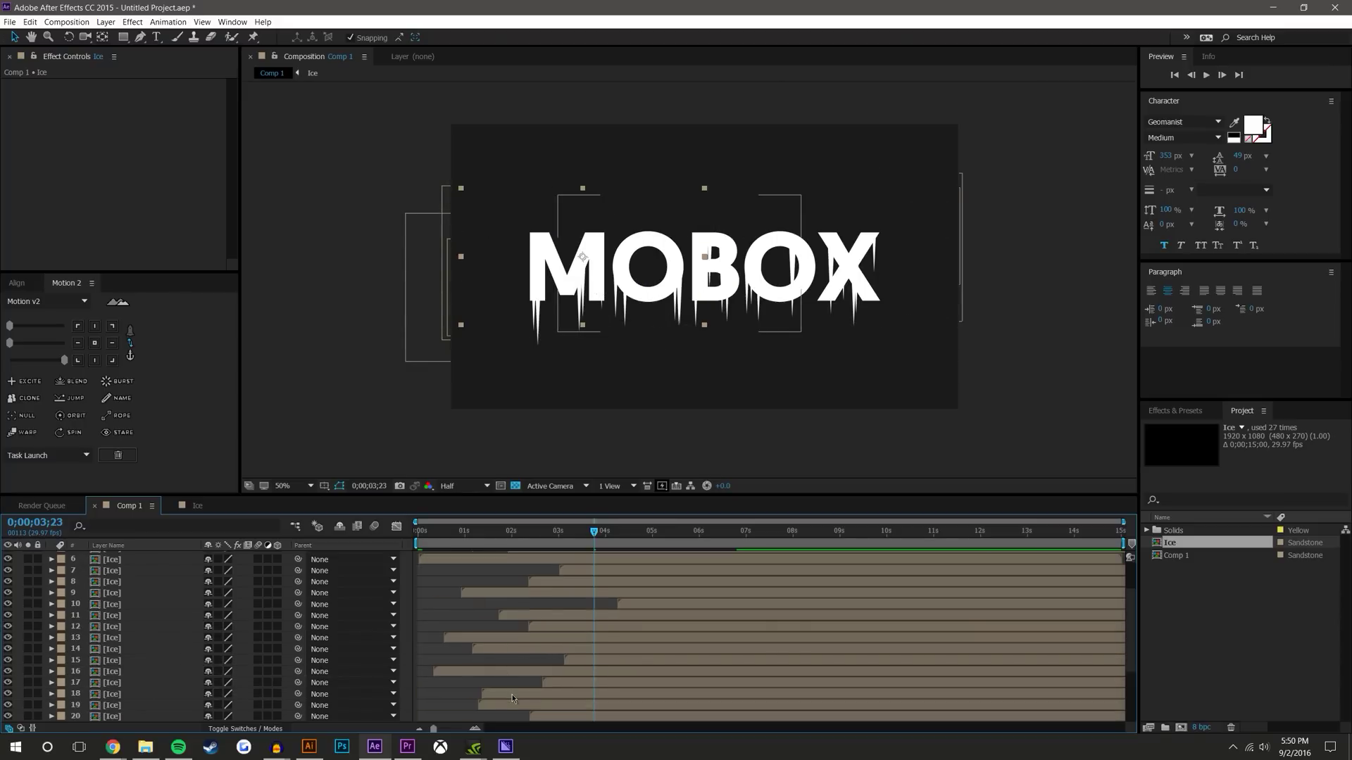
{"action": "left_click", "coordinate": [525, 694]}
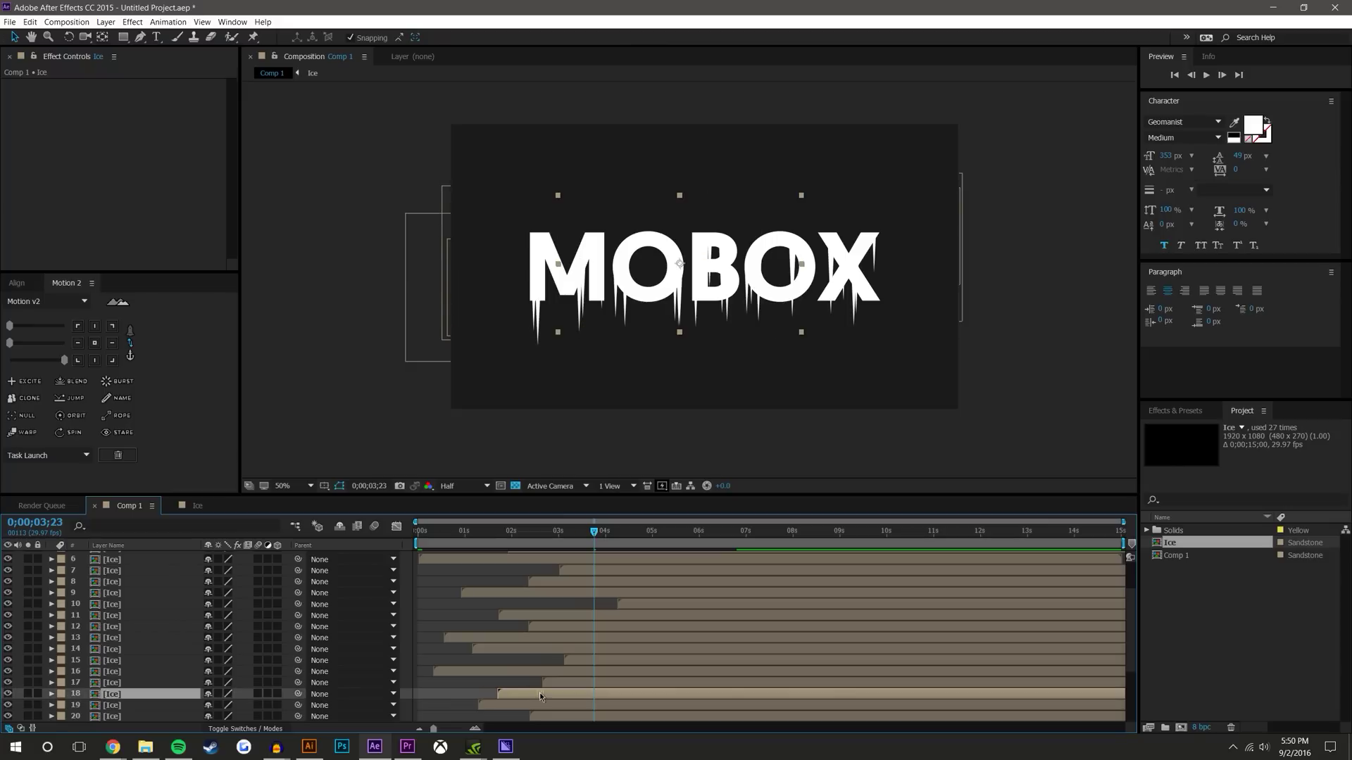
{"action": "scroll", "coordinate": [554, 634], "scroll_direction": "up", "scroll_amount": 3}
{"action": "left_click_drag", "start_coordinate": [484, 557], "coordinate": [553, 555]}
Preview the restaggered icicle growth from the start, move the playhead to 0;00;04;18, and deselect the layers
{"action": "left_click", "coordinate": [1174, 74]}
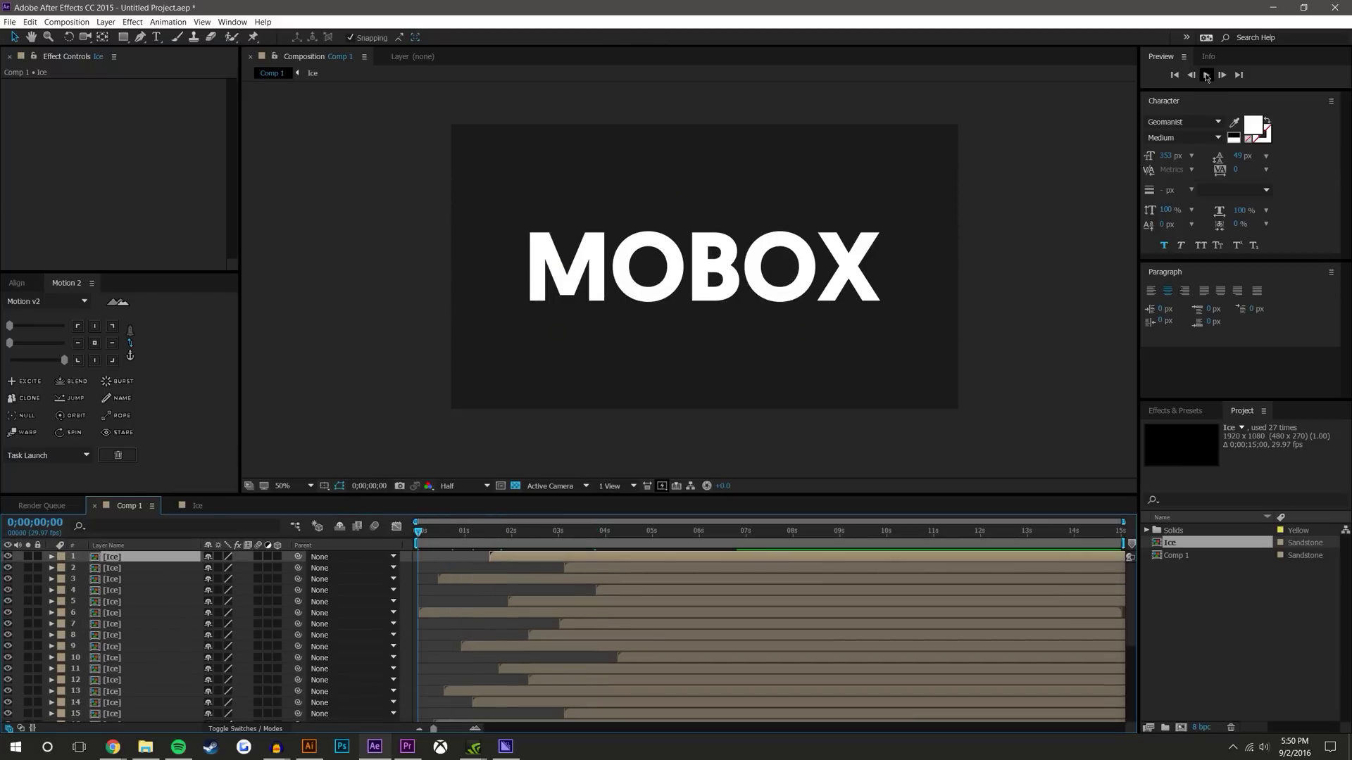
{"action": "left_click", "coordinate": [1206, 75]}
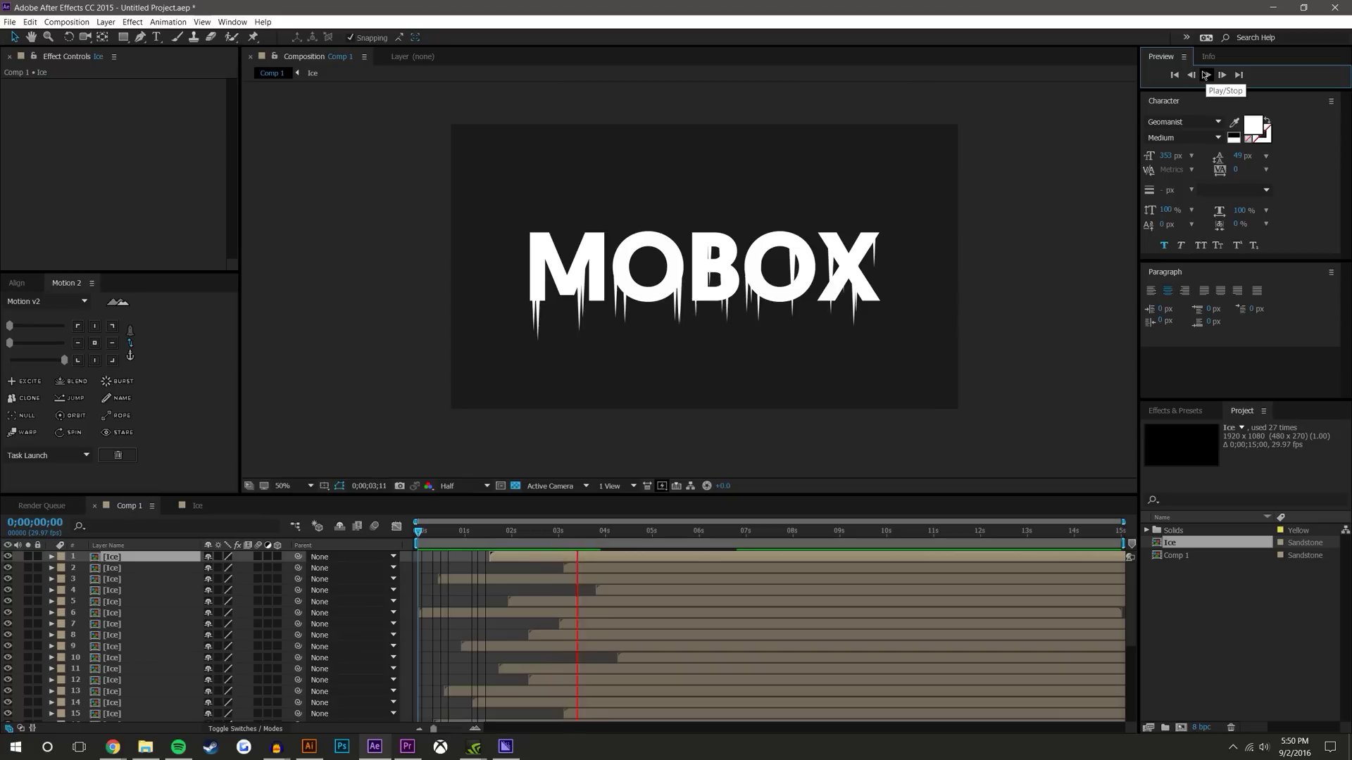
{"action": "left_click", "coordinate": [633, 533]}
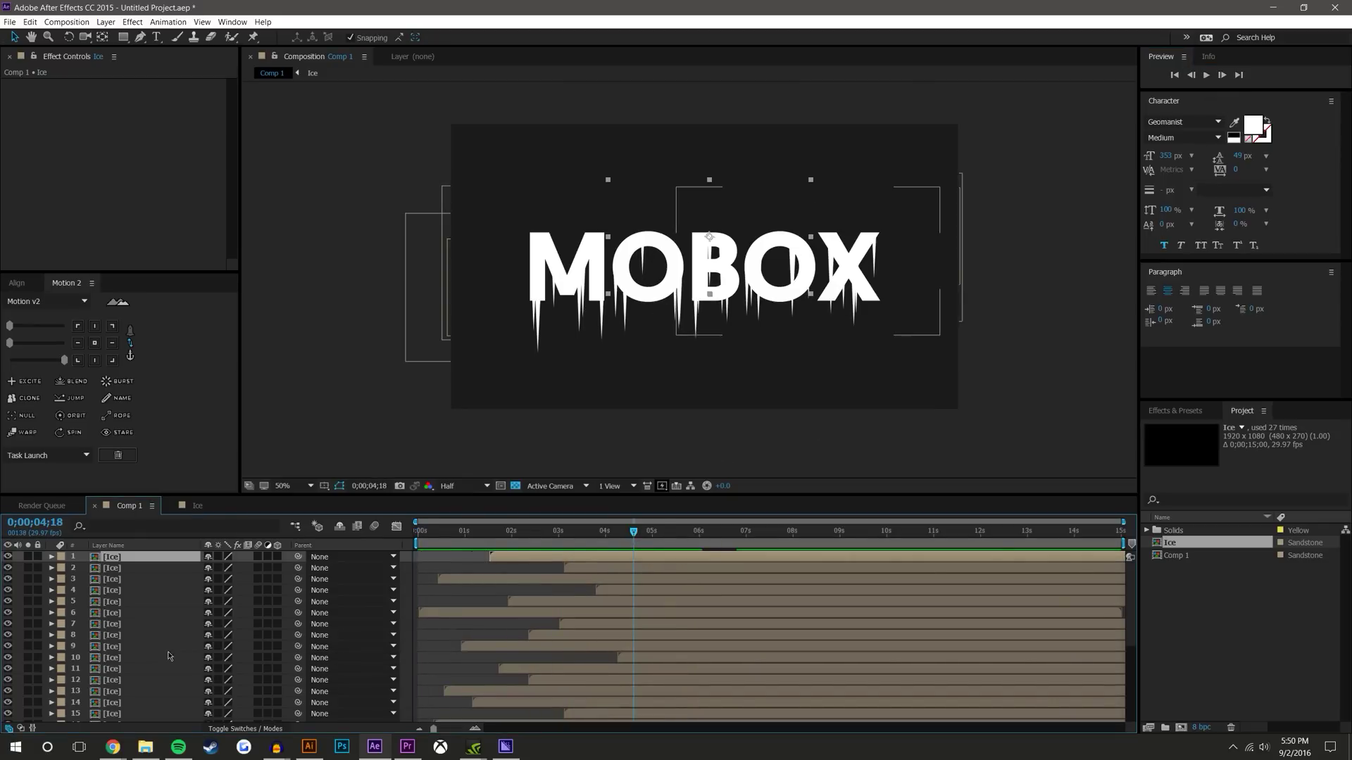
{"action": "left_click", "coordinate": [639, 456]}
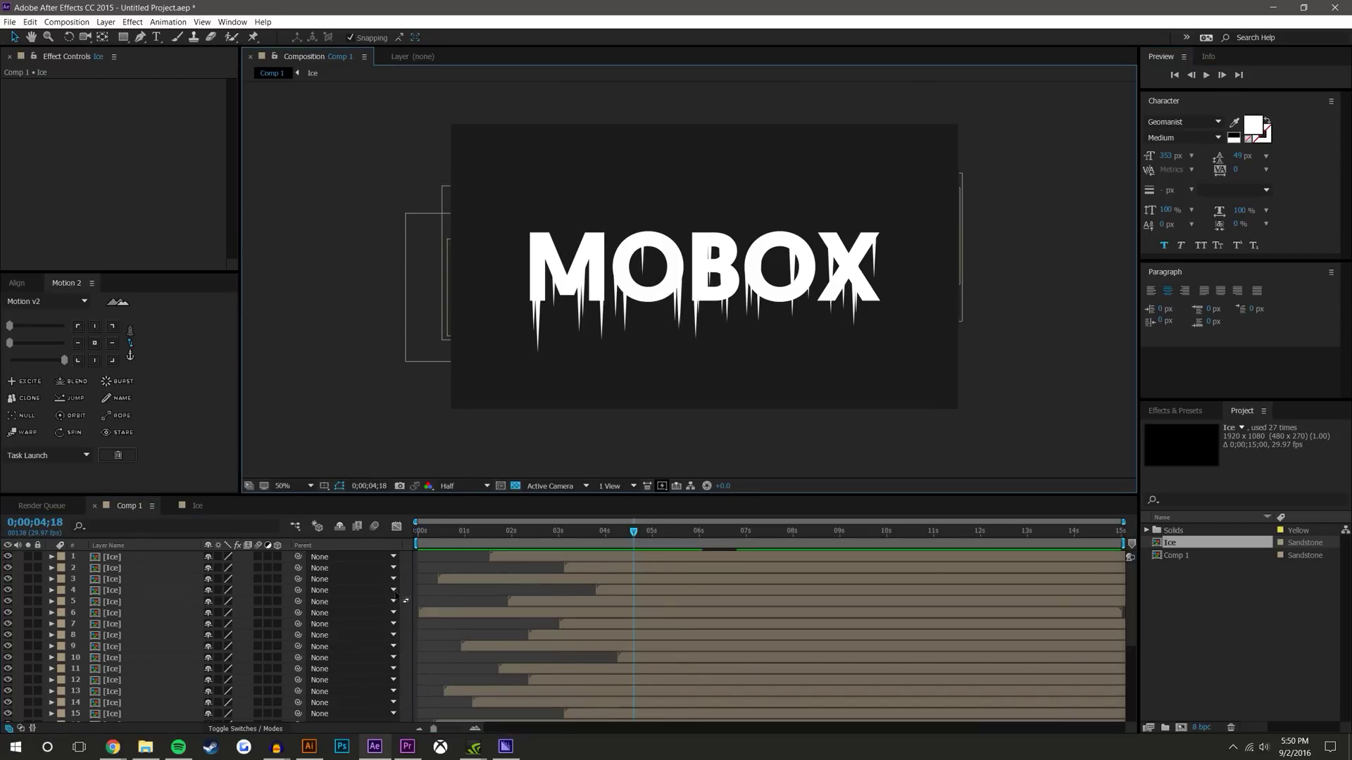
{"action": "mouse_move", "coordinate": [430, 496]}
{"action": "left_mouse_down"}
{"action": "mouse_move", "coordinate": [431, 303]}
{"action": "mouse_move", "coordinate": [452, 302]}
{"action": "mouse_move", "coordinate": [442, 513]}
{"action": "left_mouse_up"}
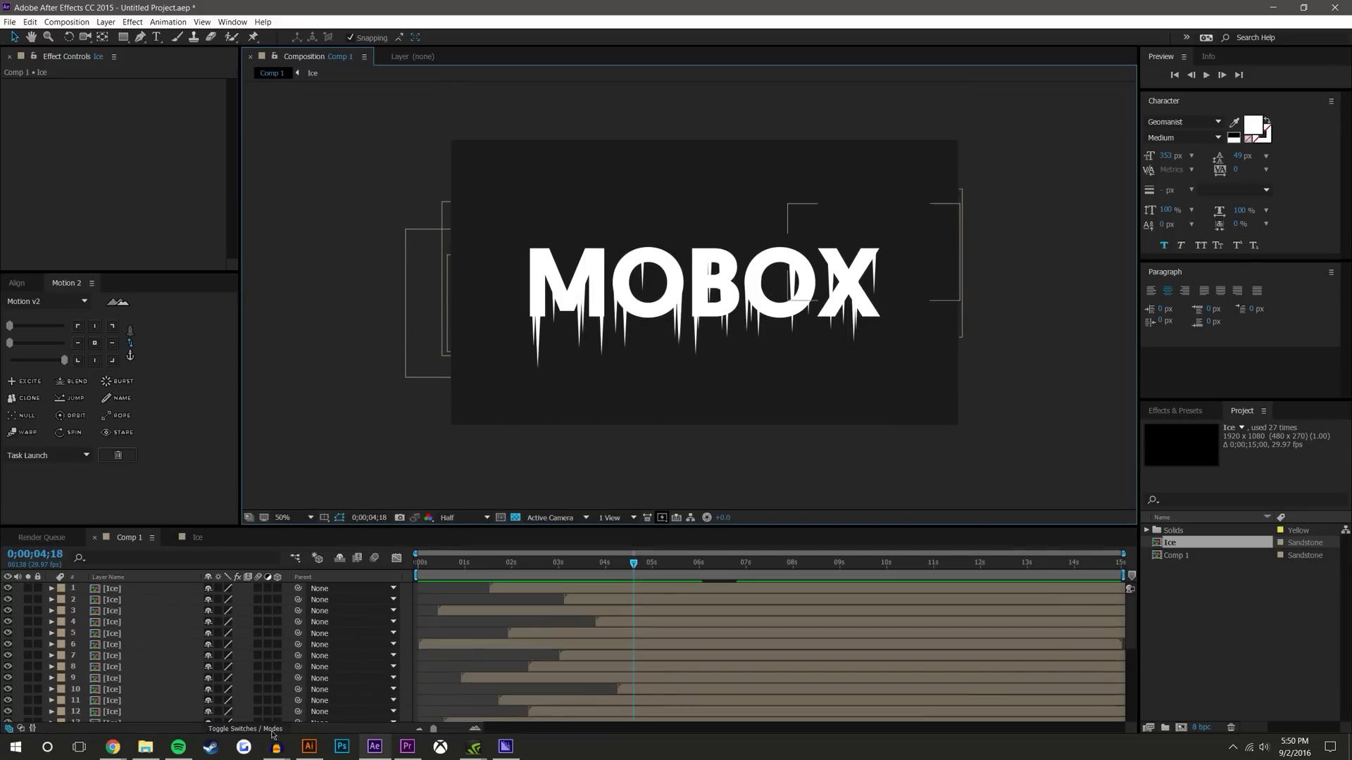
Import the ice texture image img_8513 from the Desktop folder into the project
{"action": "left_click", "coordinate": [145, 746]}
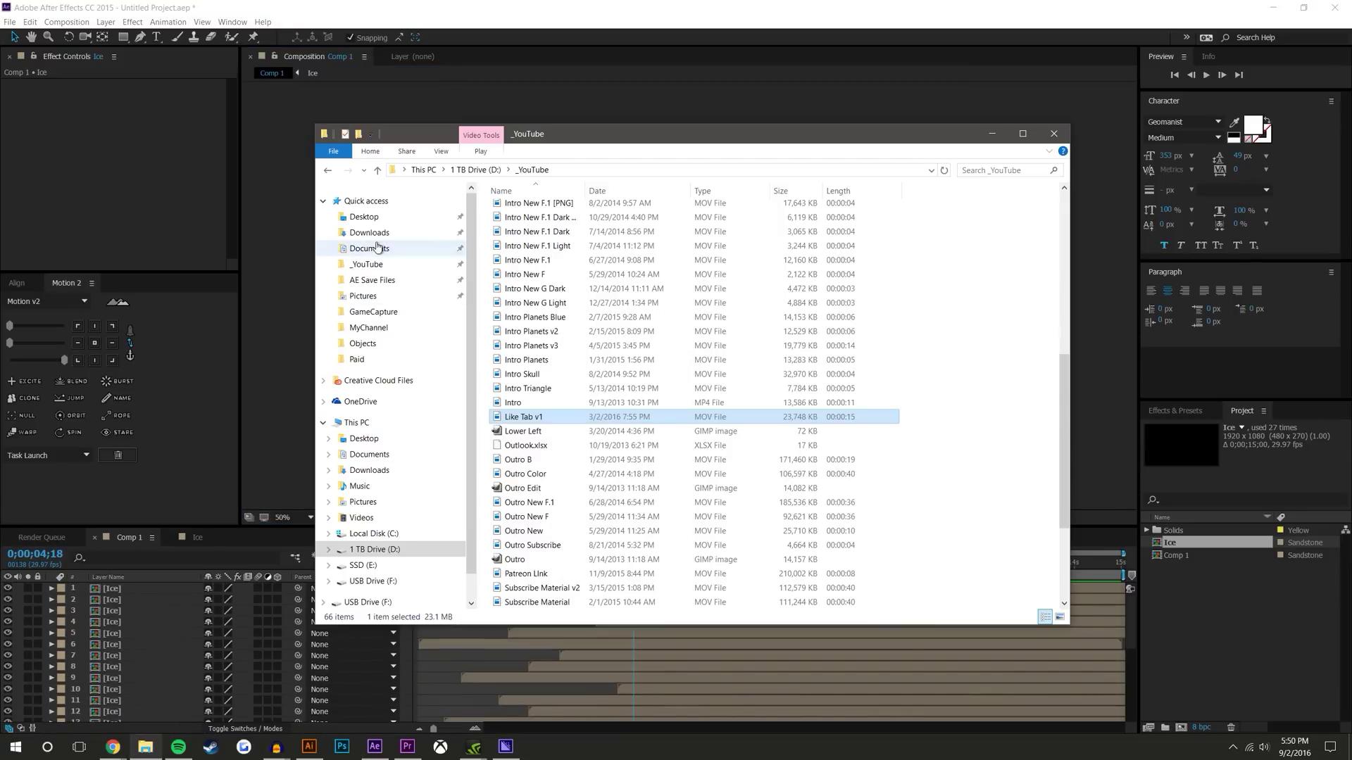
{"action": "left_click", "coordinate": [364, 217]}
{"action": "left_click_drag", "start_coordinate": [811, 209], "coordinate": [1247, 673]}
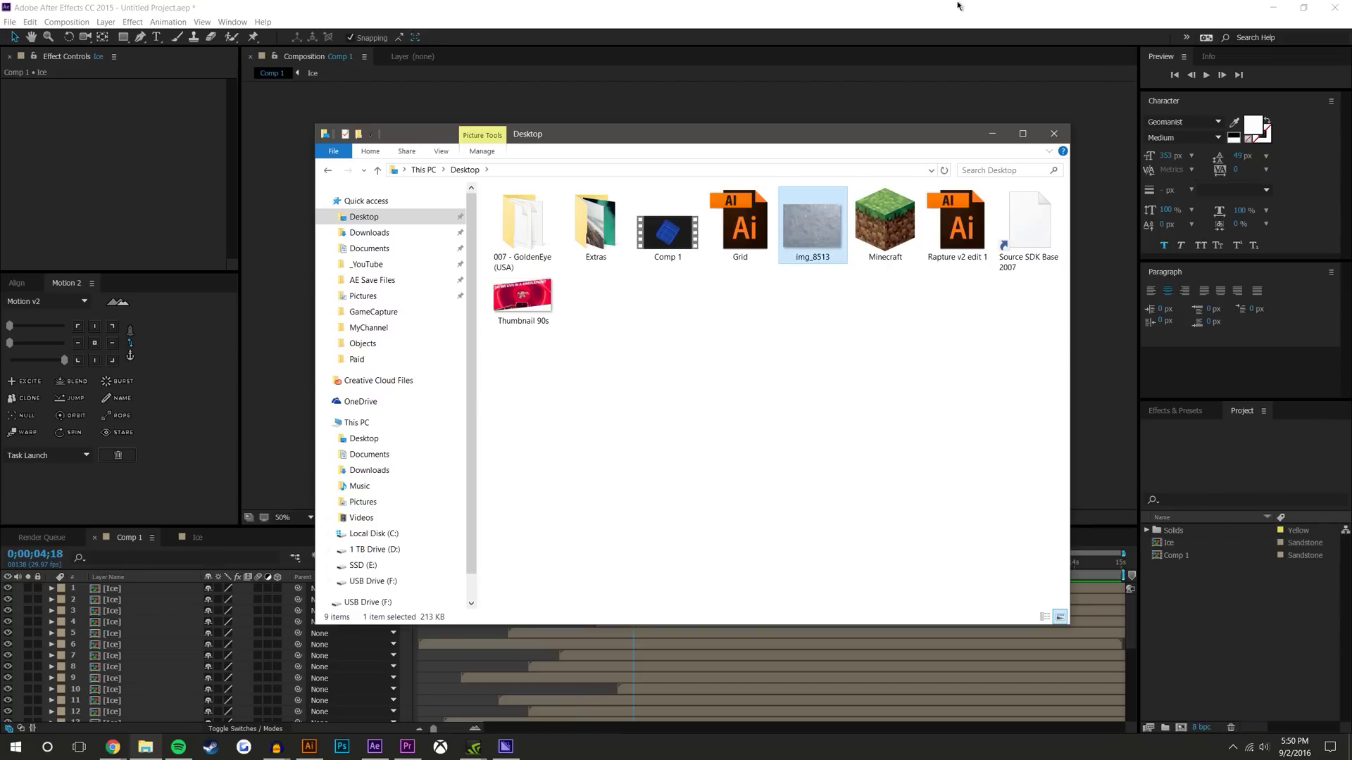
{"action": "left_click", "coordinate": [989, 76]}
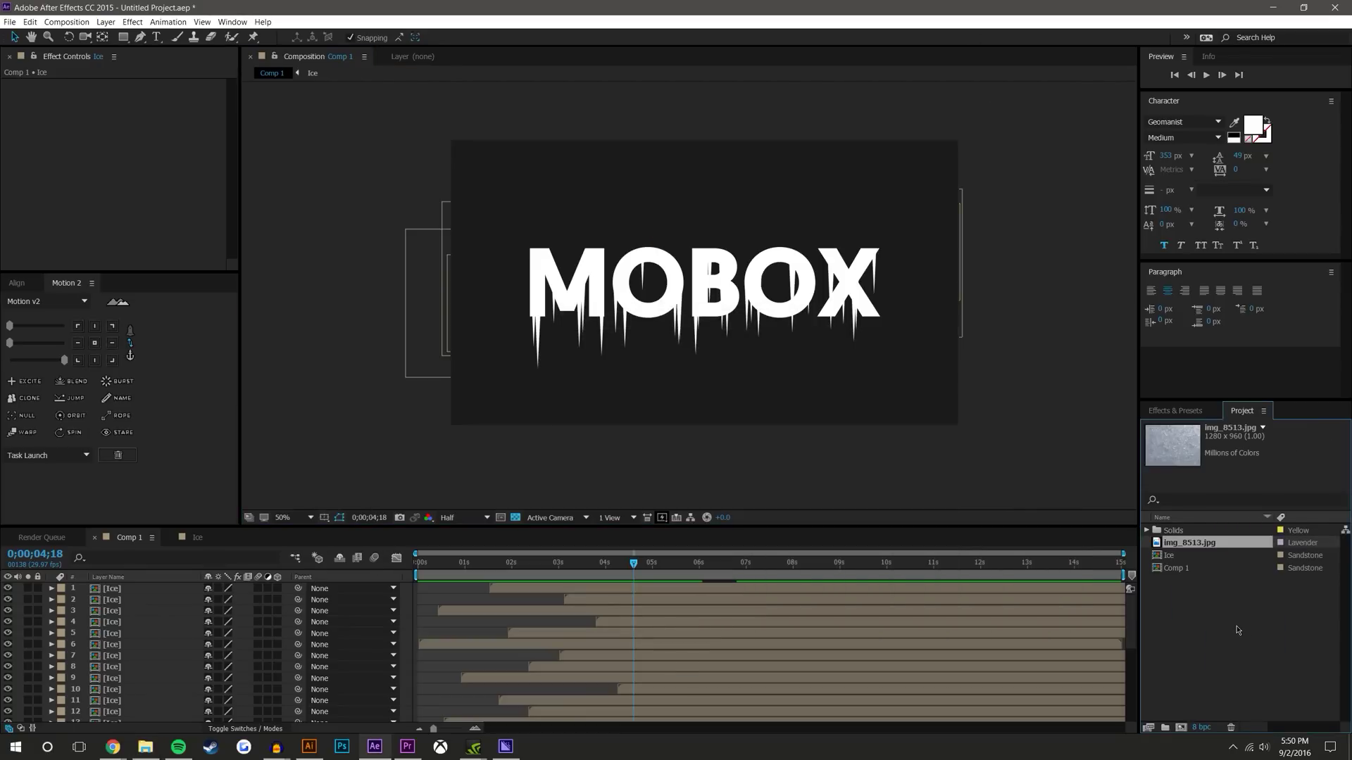
{"action": "left_click", "coordinate": [1201, 622]}
Place img_8513.jpg as the top layer centred in Comp 1 at 124% scale and show the layer mode columns
{"action": "left_click_drag", "start_coordinate": [1193, 547], "coordinate": [704, 283]}
{"action": "key", "text": "s"}
{"action": "left_click_drag", "start_coordinate": [250, 600], "coordinate": [457, 600]}
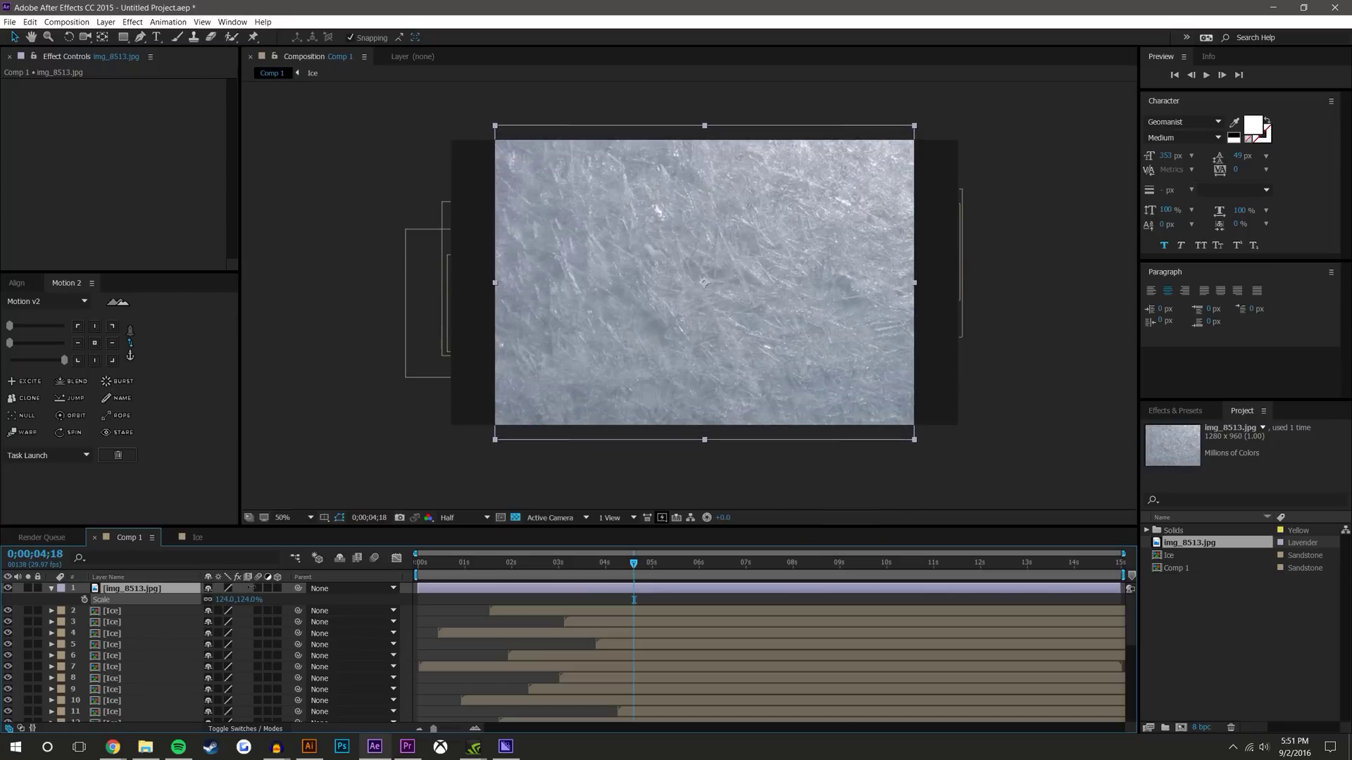
{"action": "left_click", "coordinate": [51, 590]}
{"action": "left_click", "coordinate": [265, 730]}
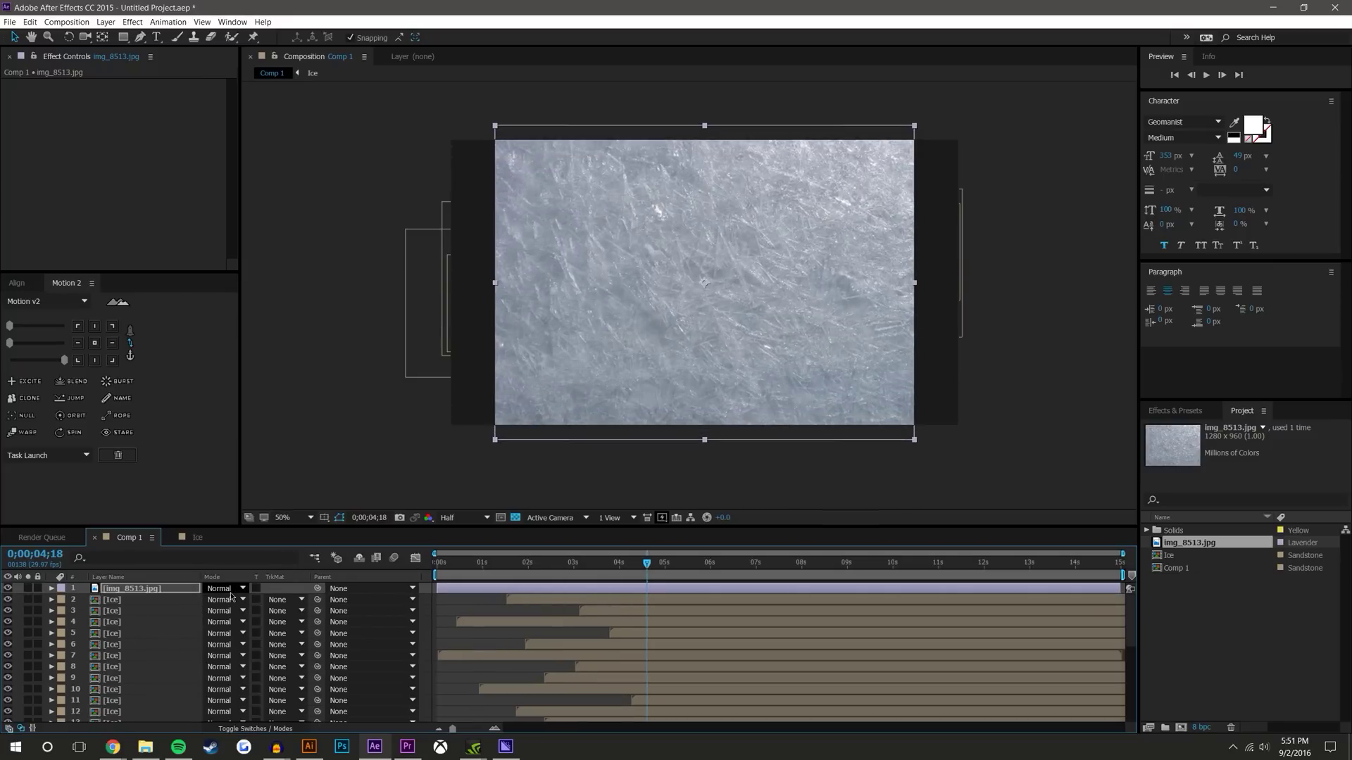
Try the Overlay blending mode on the img_8513.jpg layer, returning it to Normal
{"action": "left_click", "coordinate": [226, 590]}
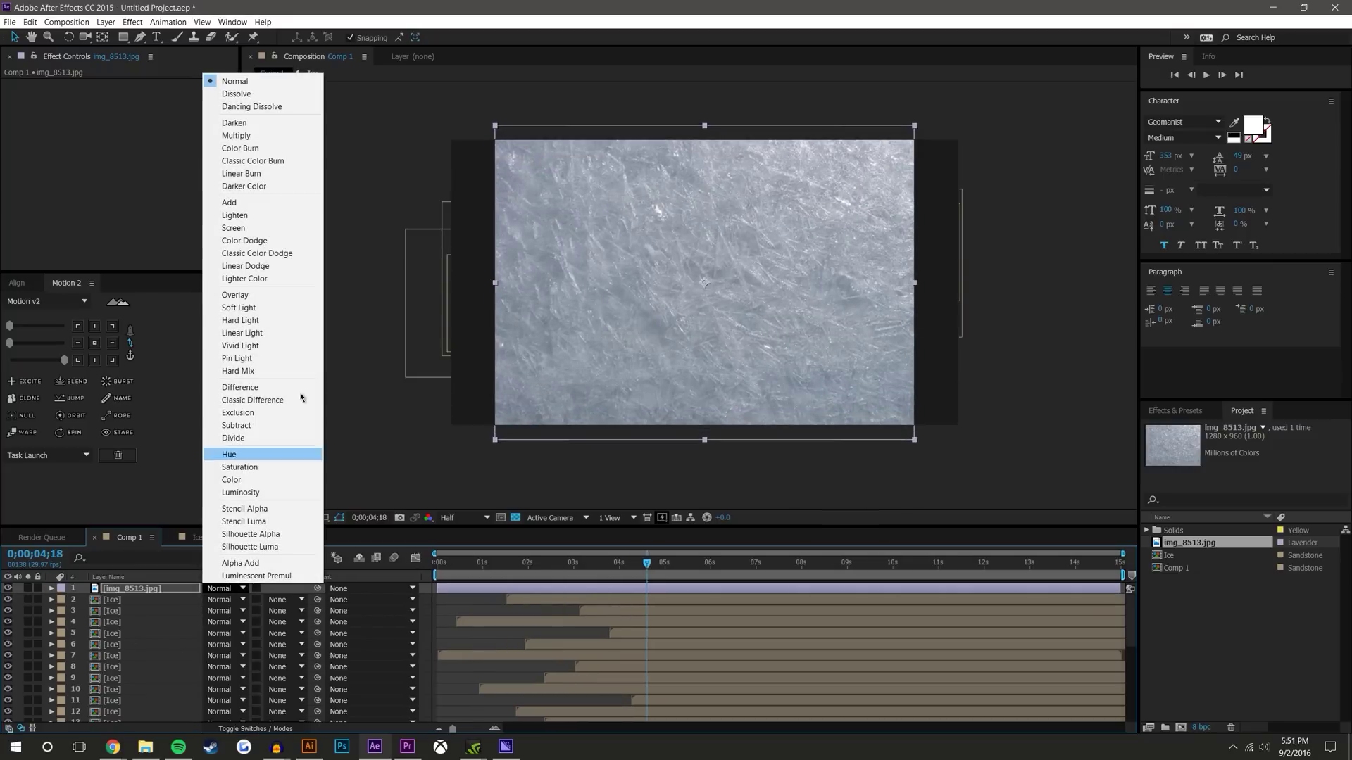
{"action": "left_click", "coordinate": [276, 295]}
{"action": "key", "text": "period"}
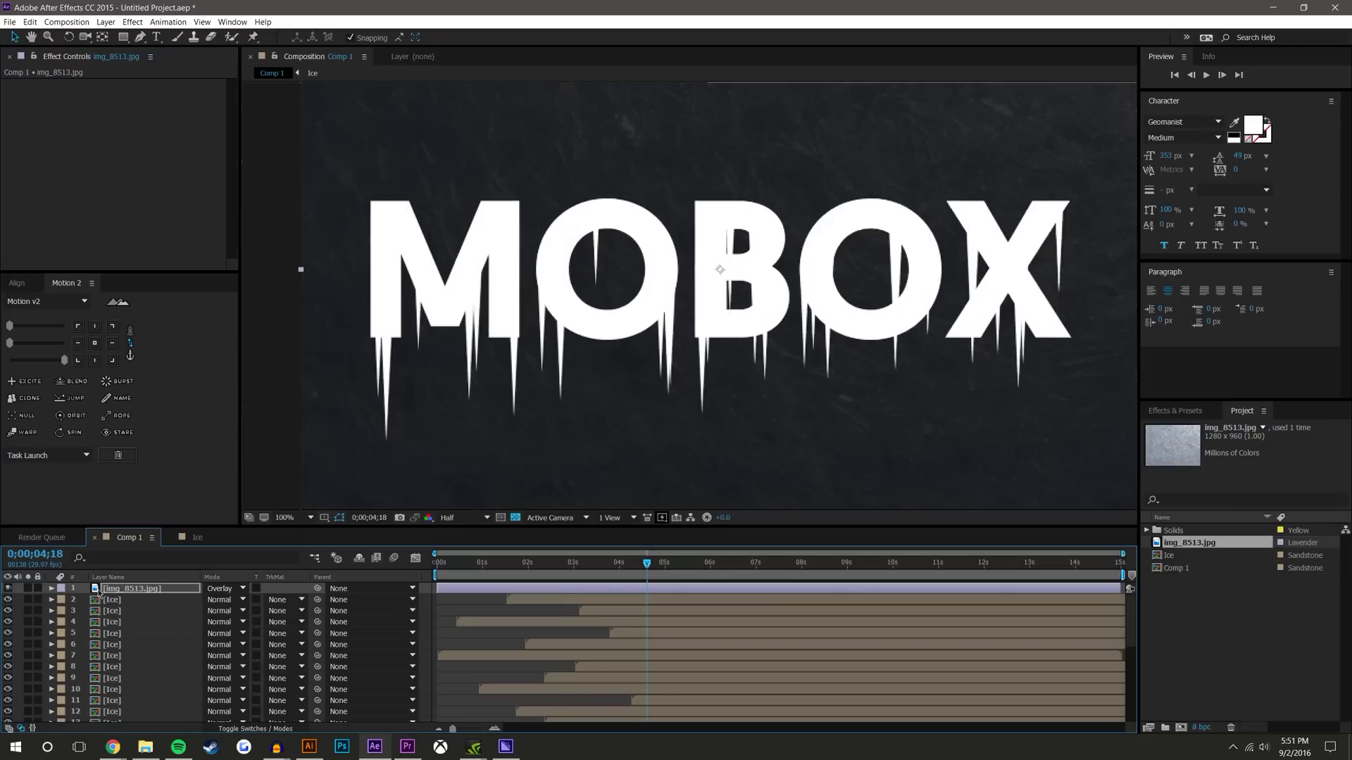
{"action": "left_click", "coordinate": [242, 589]}
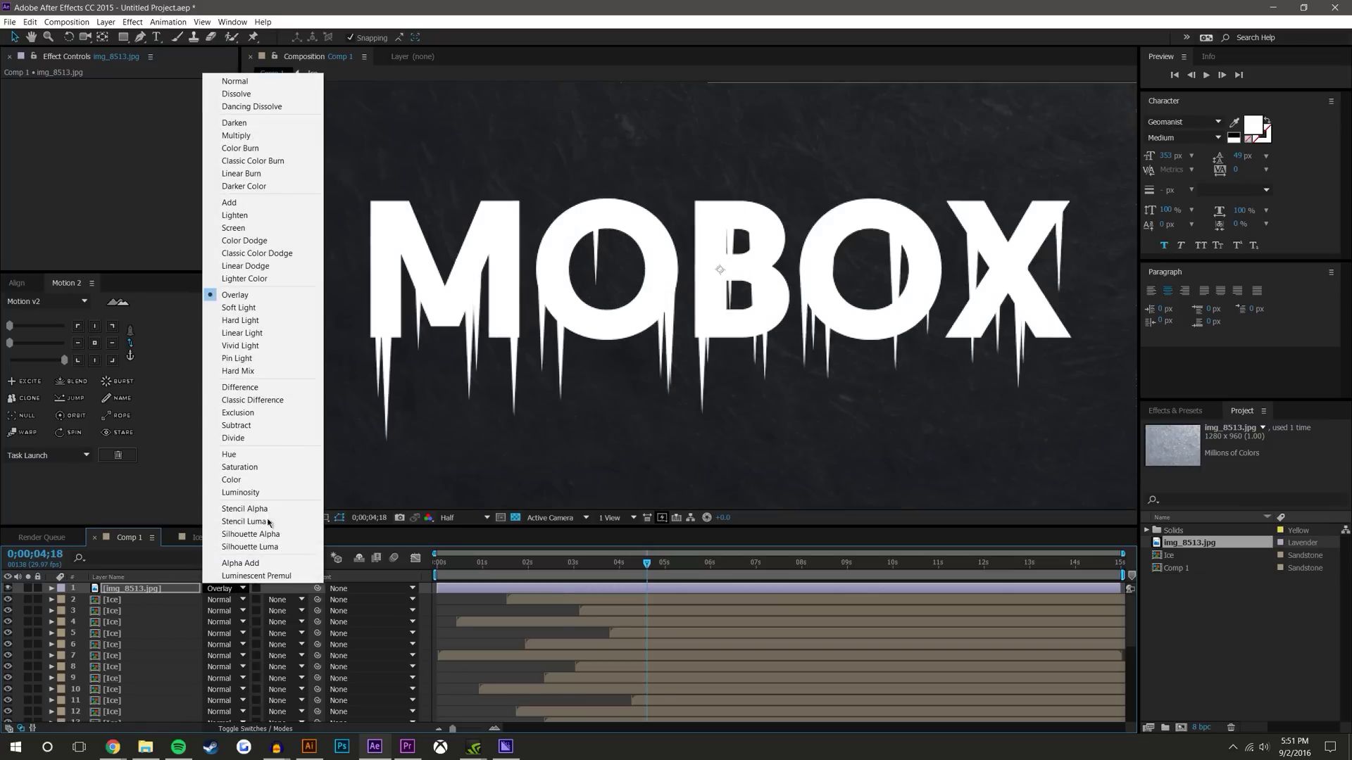
{"action": "left_click", "coordinate": [260, 83]}
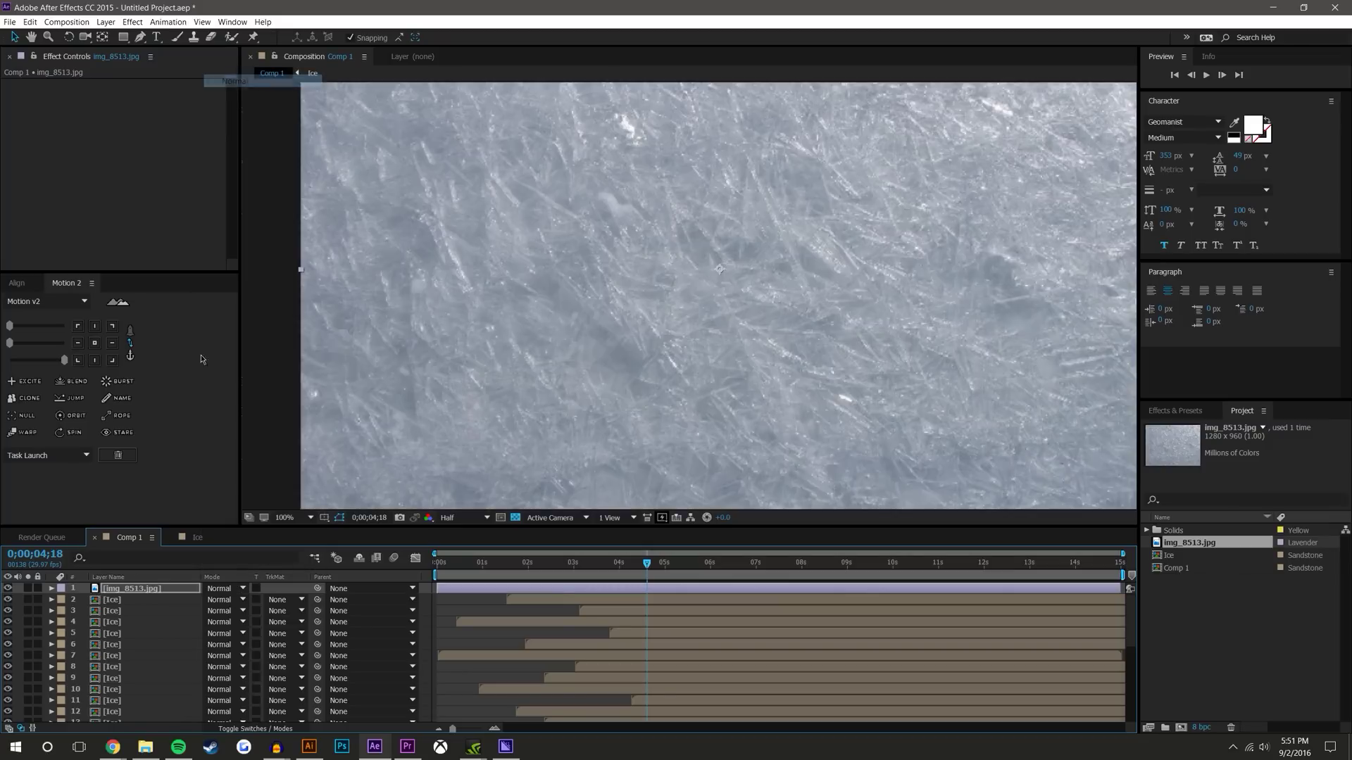
Unlock the MOBOX text layer and pre-compose it with all the Ice layers into a composition named Mobox
{"action": "left_click", "coordinate": [118, 611]}
{"action": "left_click", "coordinate": [116, 589]}
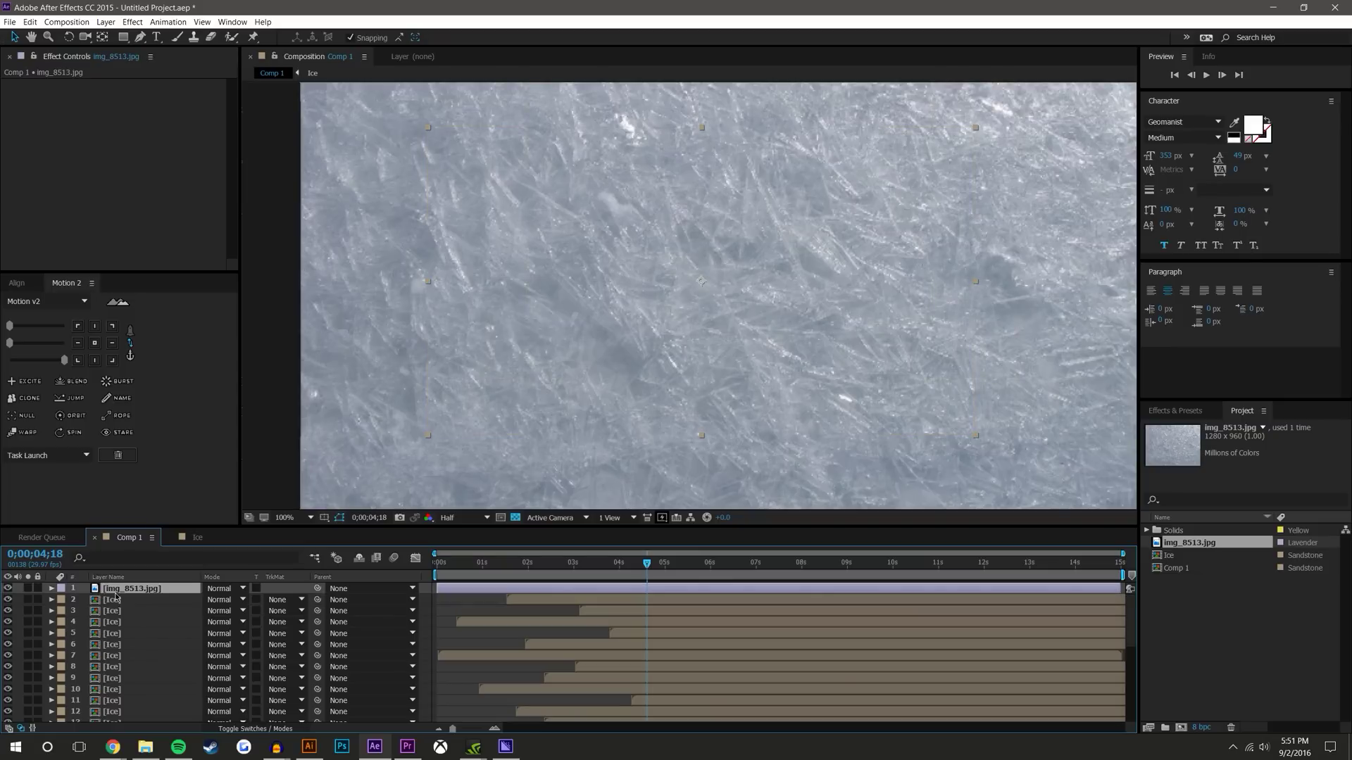
{"action": "left_click", "coordinate": [116, 600]}
{"action": "scroll", "coordinate": [130, 632], "scroll_direction": "down", "scroll_amount": 1}
{"action": "scroll", "coordinate": [130, 632], "scroll_direction": "down", "scroll_amount": 5}
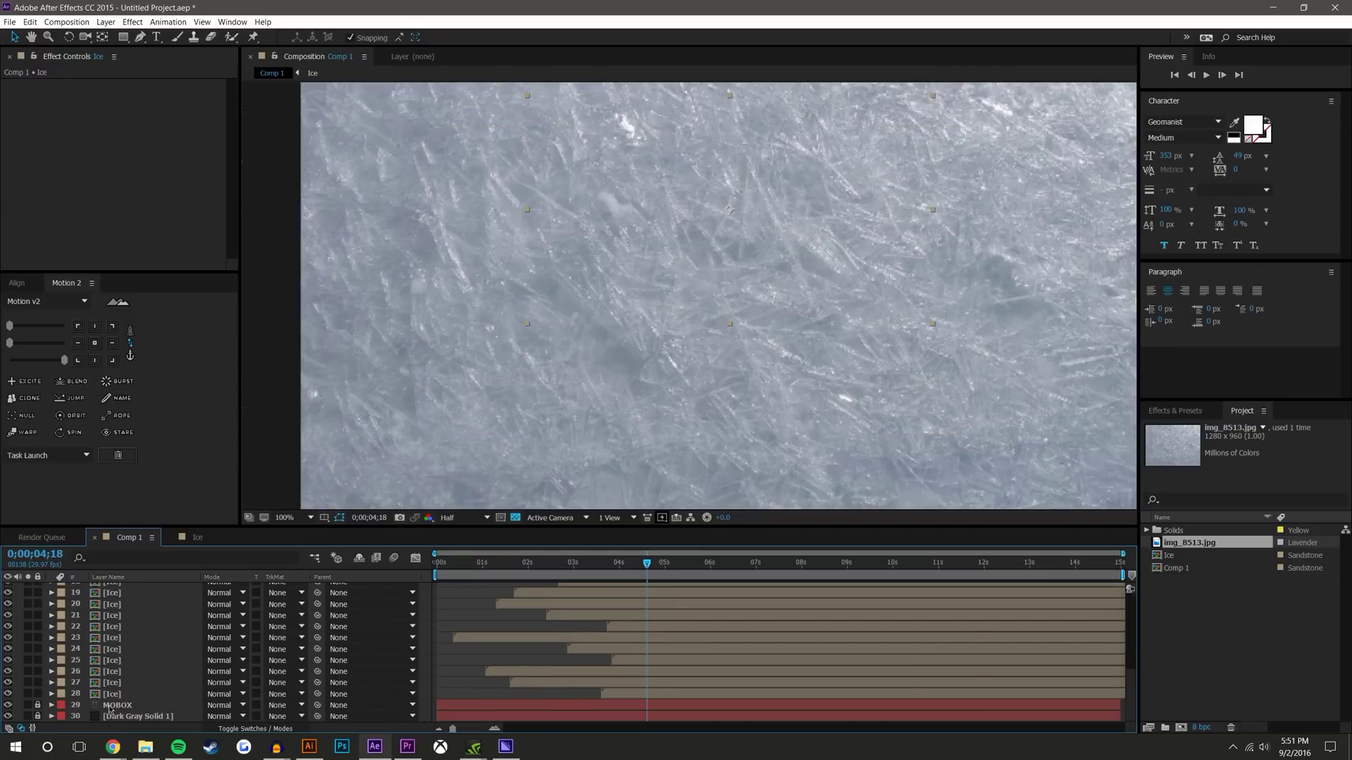
{"action": "left_click", "coordinate": [38, 704]}
{"action": "left_click", "coordinate": [134, 705]}
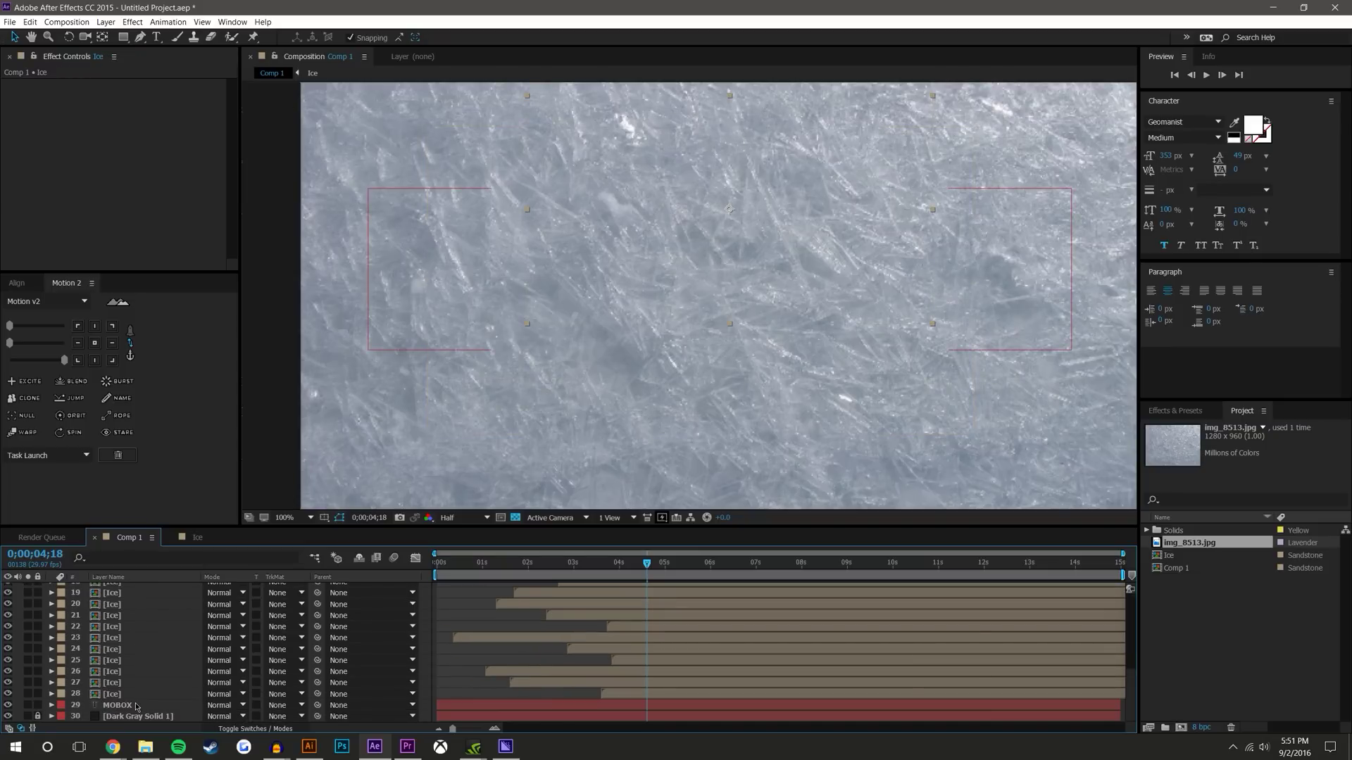
{"action": "key", "text": "ctrl+a"}
{"action": "key", "text": "ctrl+shift+c"}
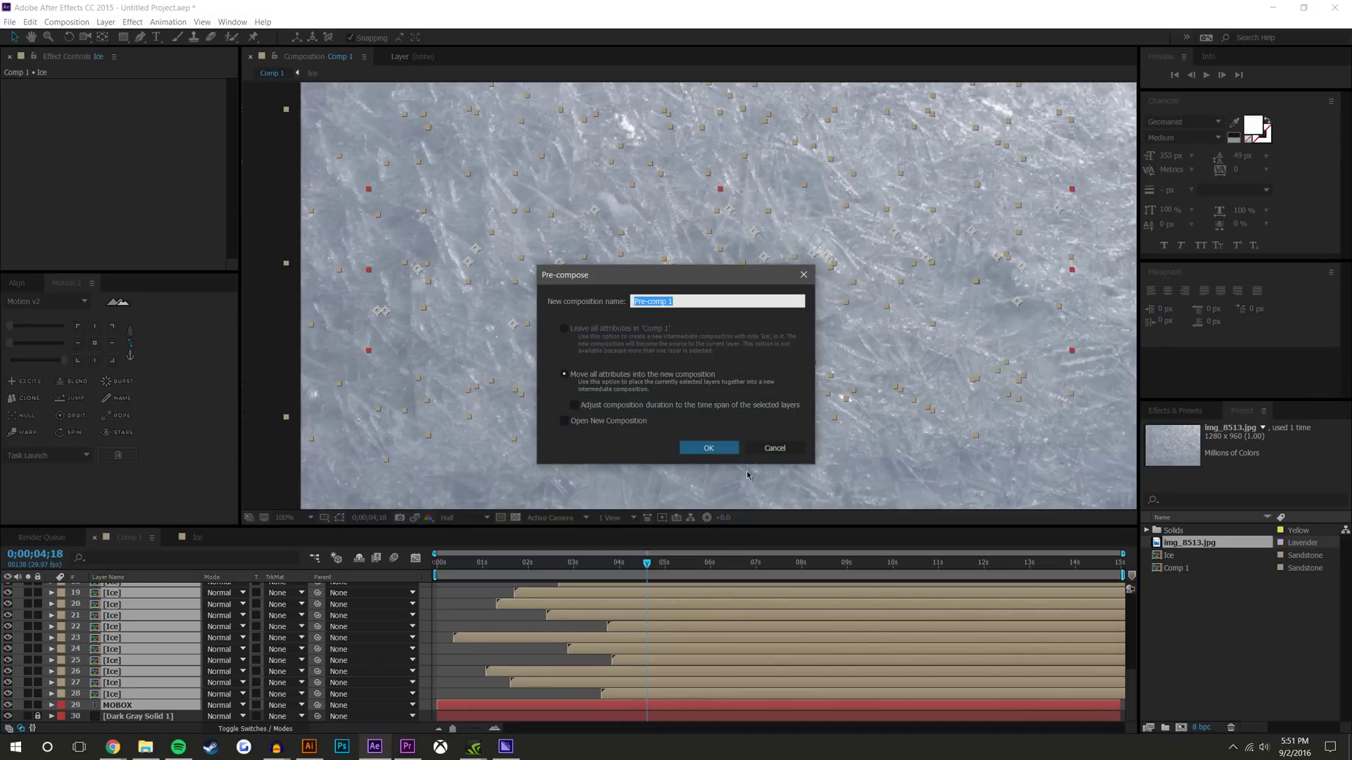
{"action": "type", "text": "Mob"}
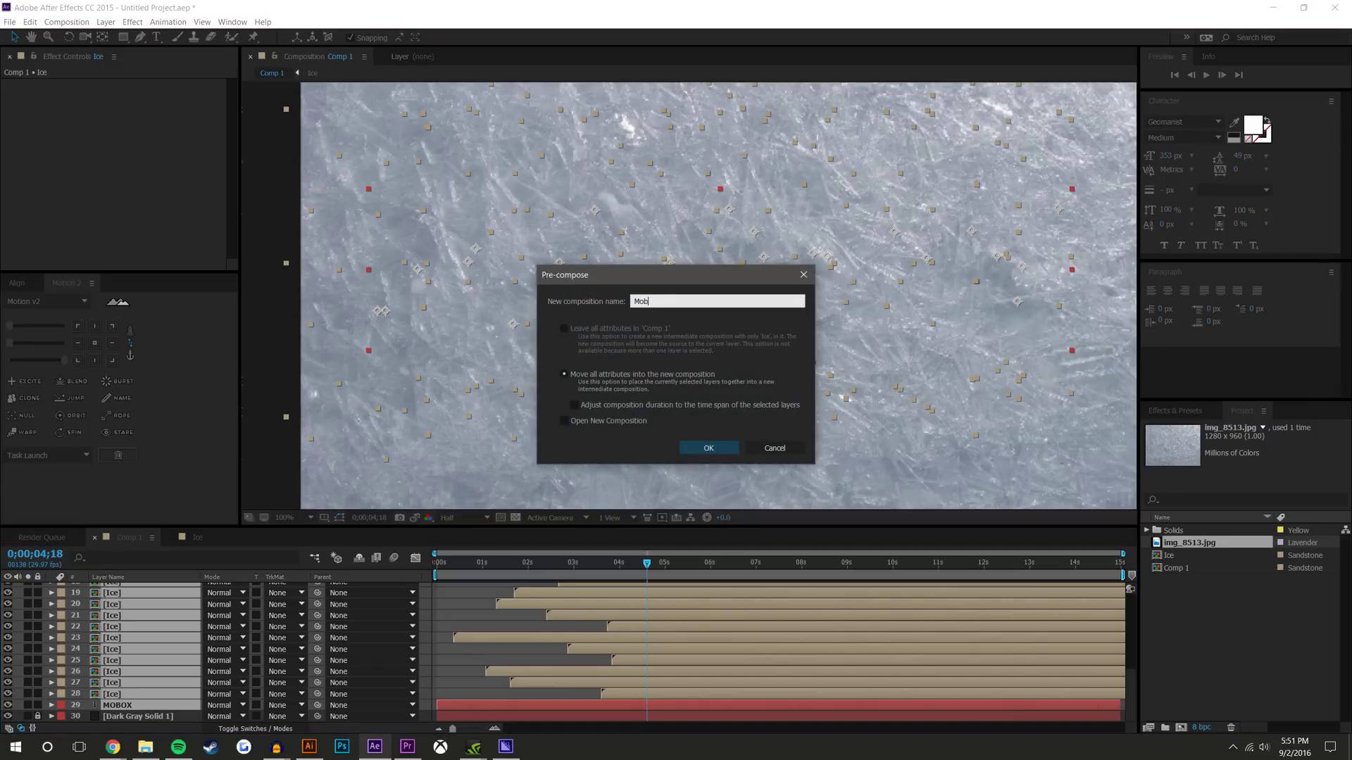
{"action": "type", "text": "ox"}
{"action": "left_click", "coordinate": [708, 448]}
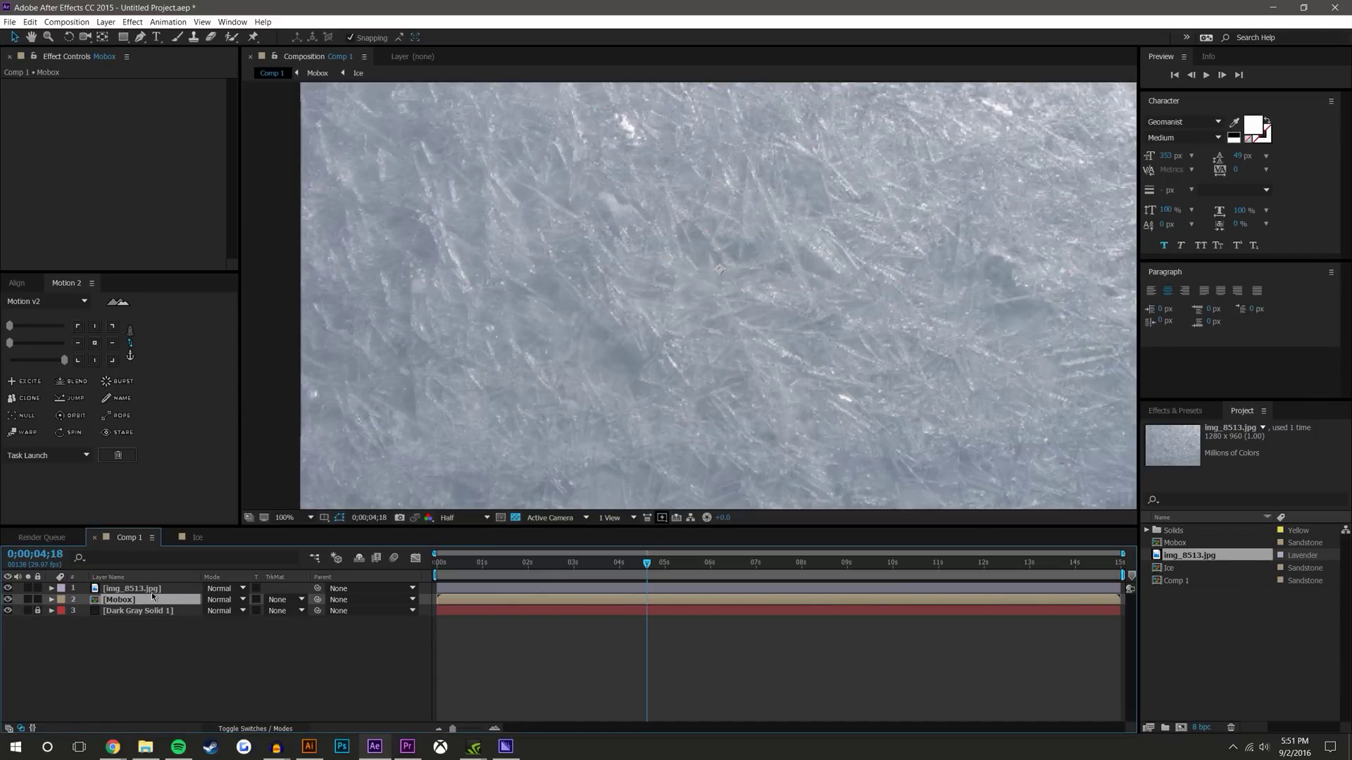
Duplicate the Mobox layer and move the copy above the img_8513.jpg layer
{"action": "key", "text": "ctrl+d"}
{"action": "left_click_drag", "start_coordinate": [131, 600], "coordinate": [137, 588]}
{"action": "left_click", "coordinate": [281, 601]}
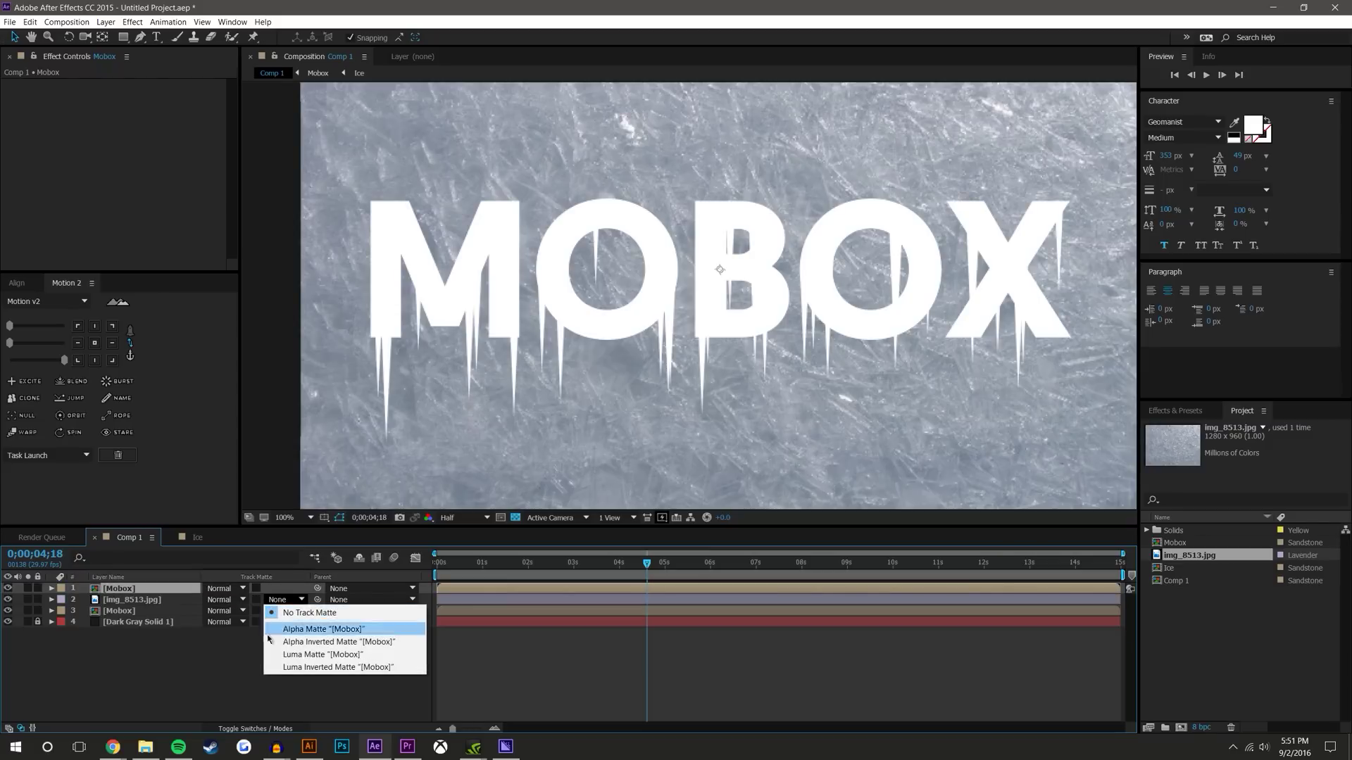
{"action": "left_click", "coordinate": [196, 662]}
Temporarily hide the img_8513.jpg layer to check the duplicated Mobox title, and show the texture again
{"action": "left_click", "coordinate": [117, 612]}
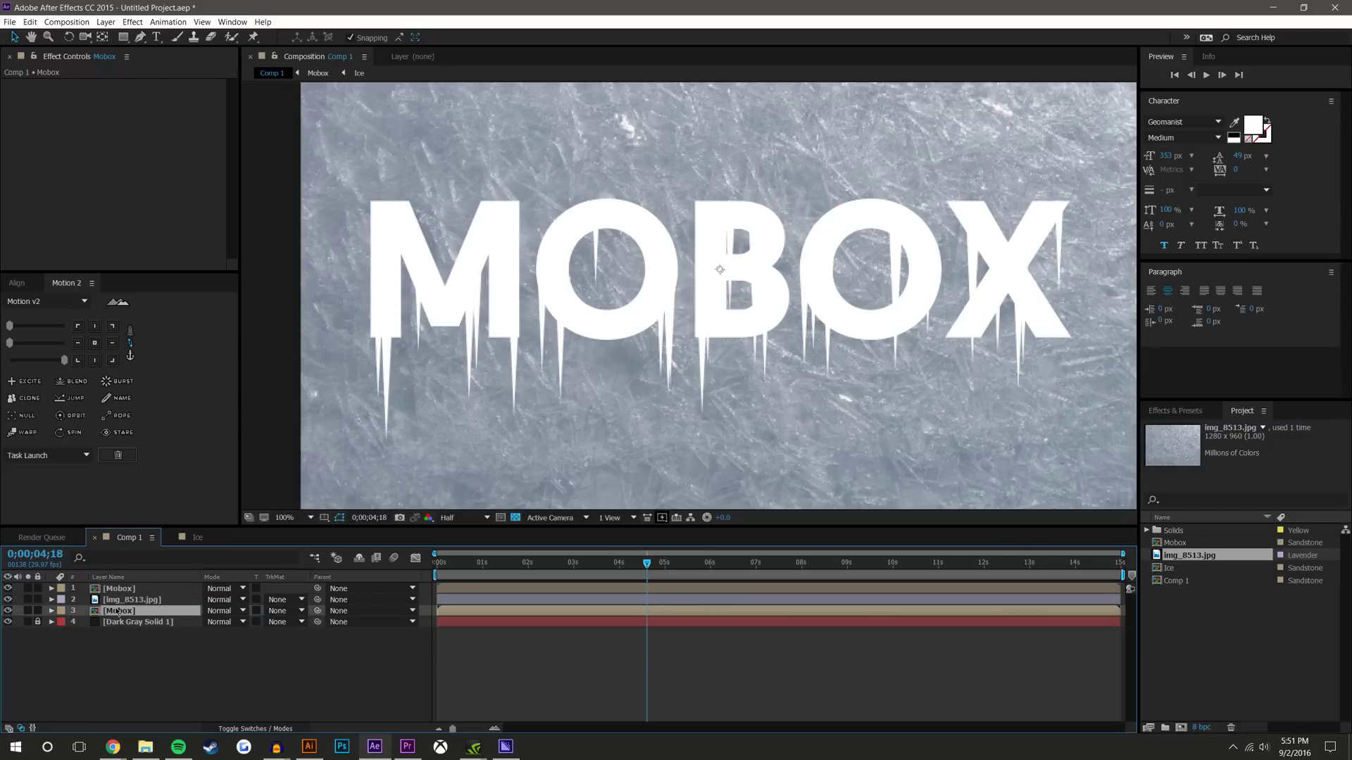
{"action": "left_click", "coordinate": [8, 600]}
{"action": "left_click", "coordinate": [113, 589]}
{"action": "mouse_move", "coordinate": [723, 273]}
{"action": "left_mouse_down"}
{"action": "mouse_move", "coordinate": [833, 186]}
{"action": "mouse_move", "coordinate": [849, 378]}
{"action": "mouse_move", "coordinate": [721, 272]}
{"action": "left_mouse_up"}
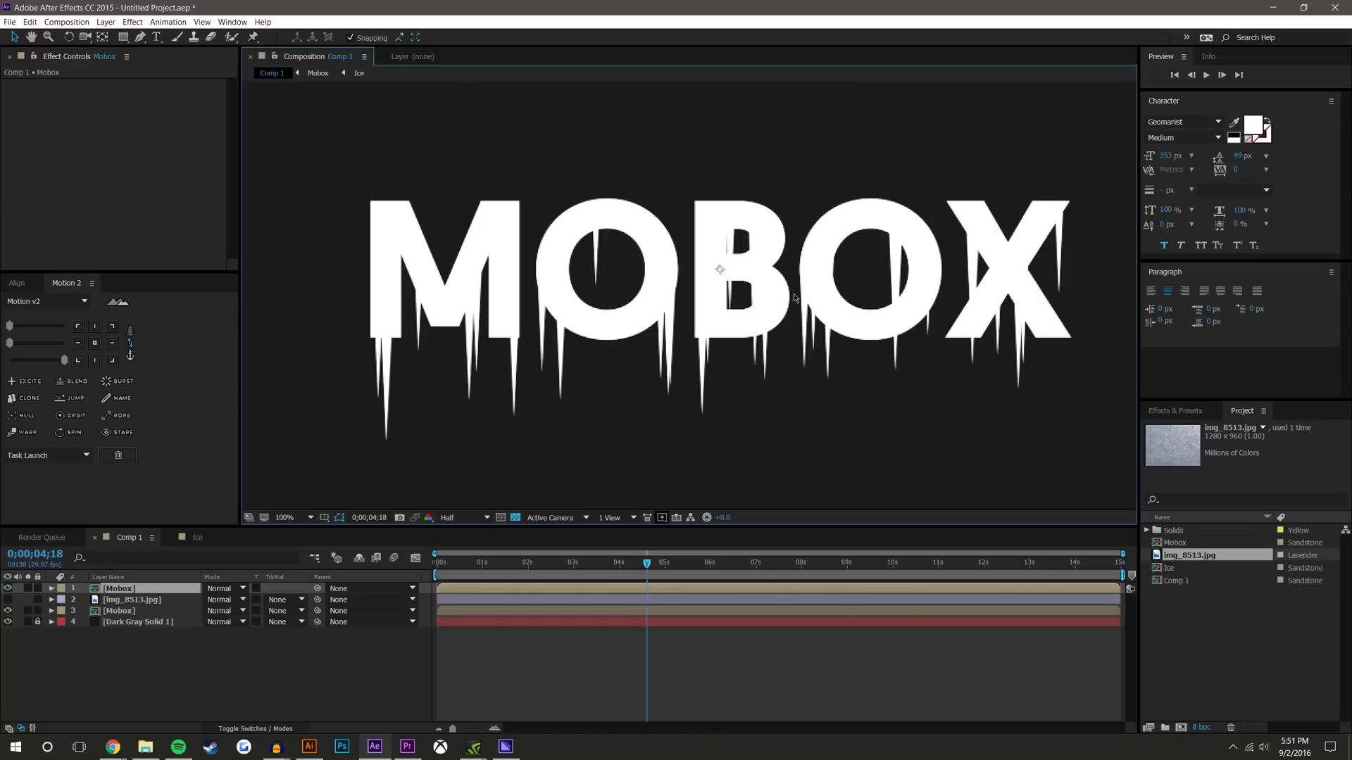
{"action": "left_click", "coordinate": [202, 675]}
{"action": "left_click", "coordinate": [8, 600]}
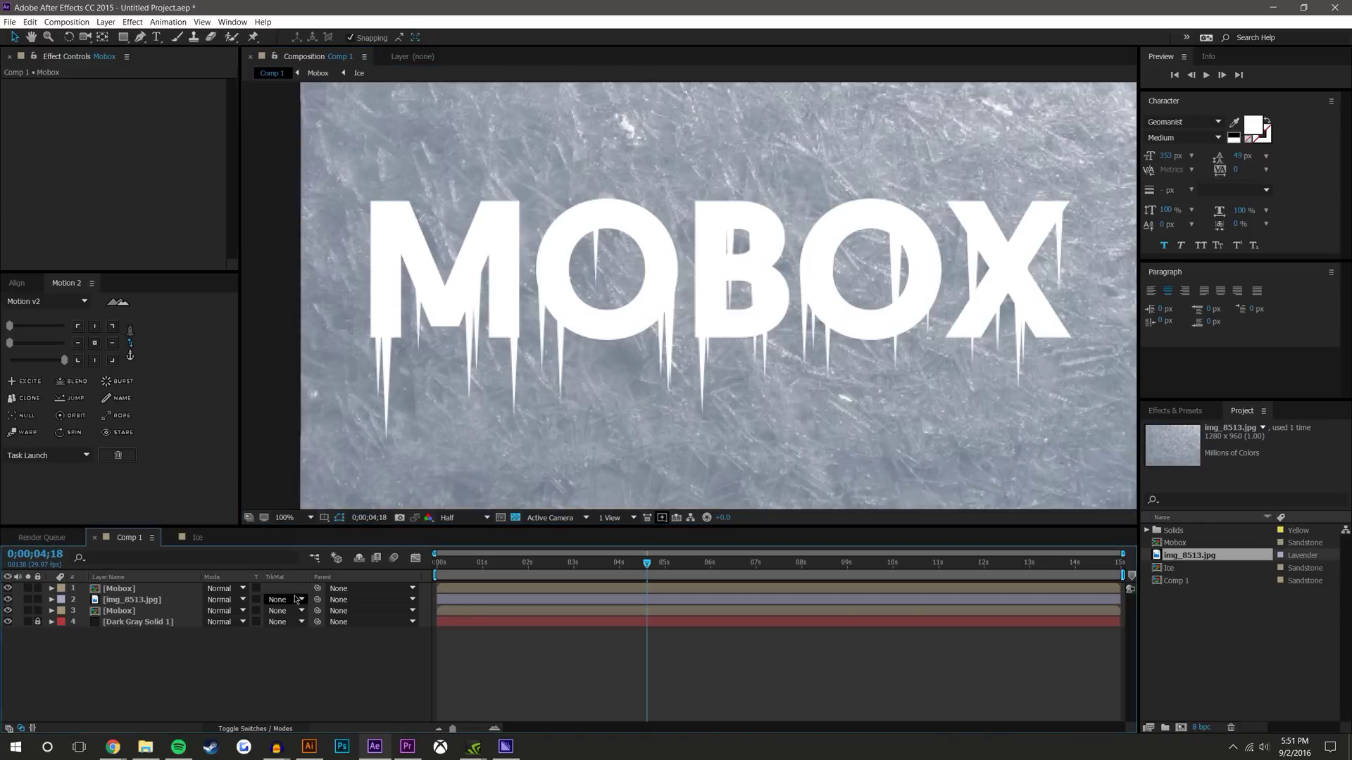
Set the img_8513.jpg layer's track matte to Alpha Matte using the Mobox copy above it and inspect the textured title
{"action": "left_click", "coordinate": [292, 600]}
{"action": "left_click", "coordinate": [294, 629]}
{"action": "scroll", "coordinate": [623, 304], "scroll_direction": "down", "scroll_amount": 2}
{"action": "scroll", "coordinate": [624, 306], "scroll_direction": "up", "scroll_amount": 2}
{"action": "scroll", "coordinate": [849, 341], "scroll_direction": "down", "scroll_amount": 2}
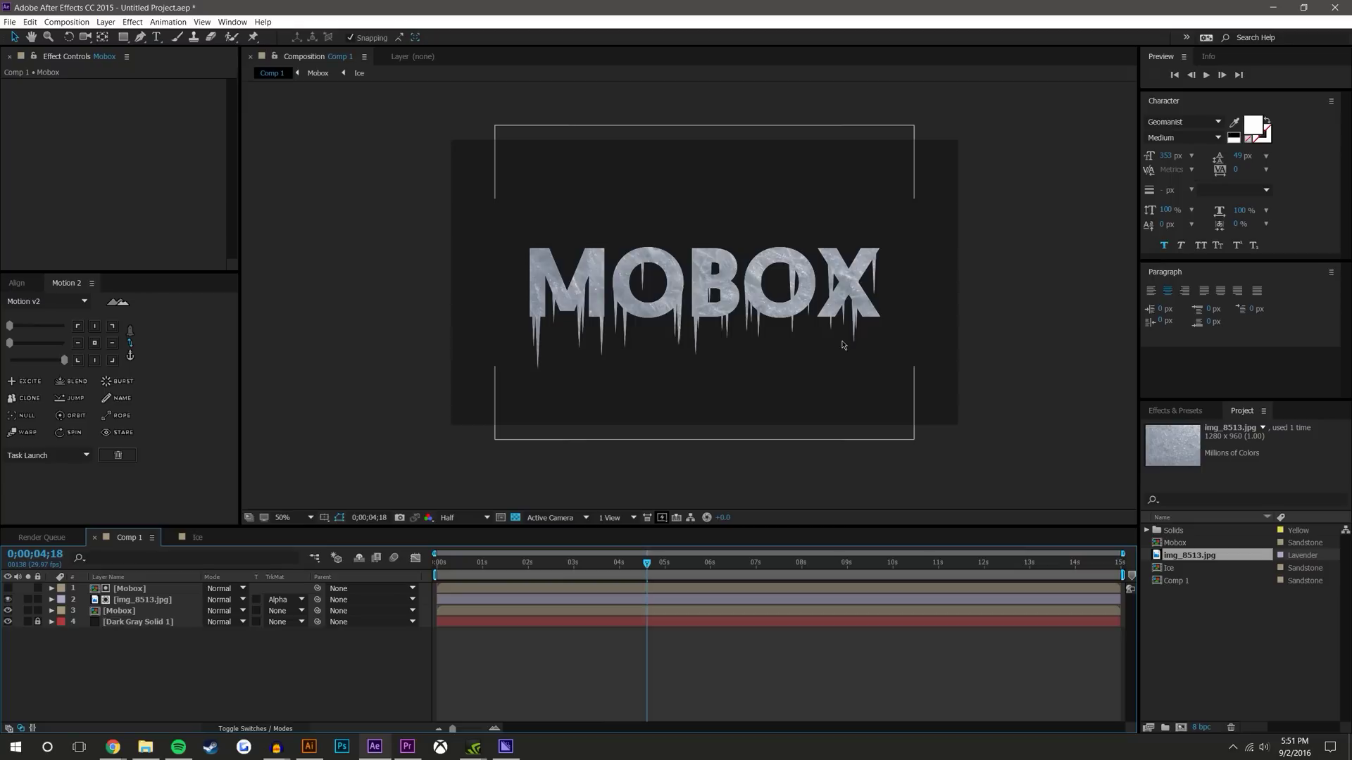
{"action": "left_click_drag", "start_coordinate": [843, 345], "coordinate": [790, 354]}
{"action": "scroll", "coordinate": [448, 406], "scroll_direction": "up", "scroll_amount": 1}
{"action": "left_click_drag", "start_coordinate": [509, 412], "coordinate": [584, 386]}
Set an Opacity keyframe of 0% on the img_8513.jpg layer at 0;00;00;00
{"action": "left_click_drag", "start_coordinate": [506, 563], "coordinate": [412, 557]}
{"action": "key", "text": "space"}
{"action": "key", "text": "space"}
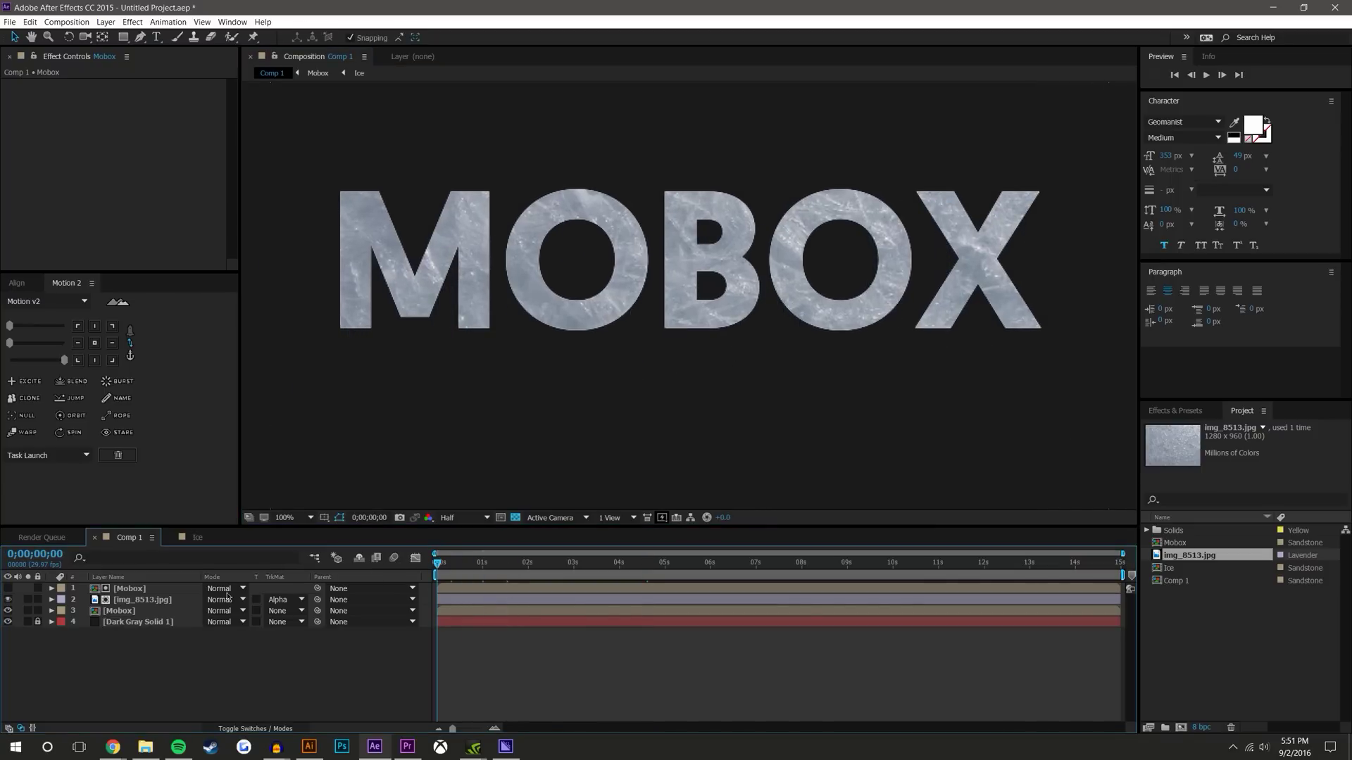
{"action": "left_click", "coordinate": [155, 601]}
{"action": "key", "text": "t"}
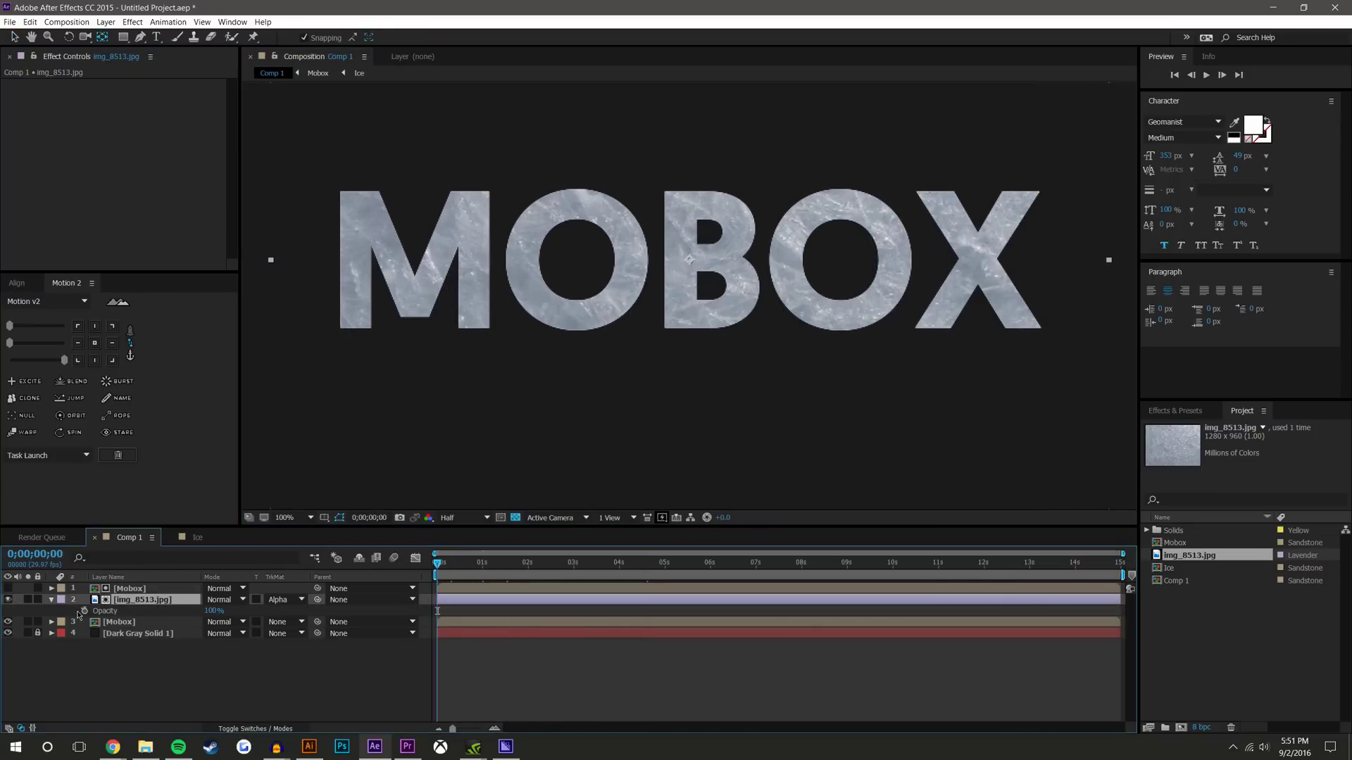
{"action": "left_click_drag", "start_coordinate": [212, 614], "coordinate": [162, 614]}
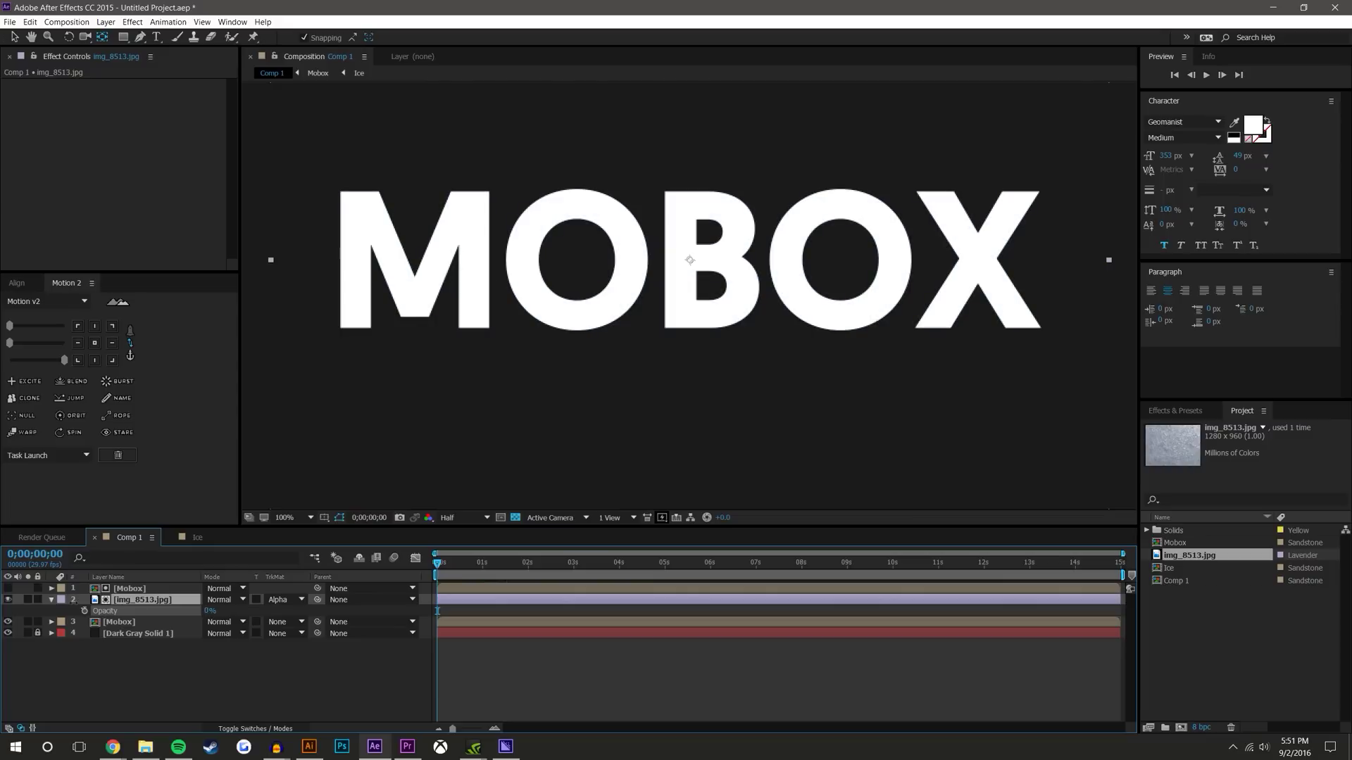
{"action": "left_click", "coordinate": [84, 611]}
Add an 84% Opacity keyframe on the img_8513.jpg layer at 0;00;04;09 and return the playhead to the start
{"action": "left_click_drag", "start_coordinate": [489, 572], "coordinate": [633, 556]}
{"action": "left_click_drag", "start_coordinate": [209, 610], "coordinate": [422, 607]}
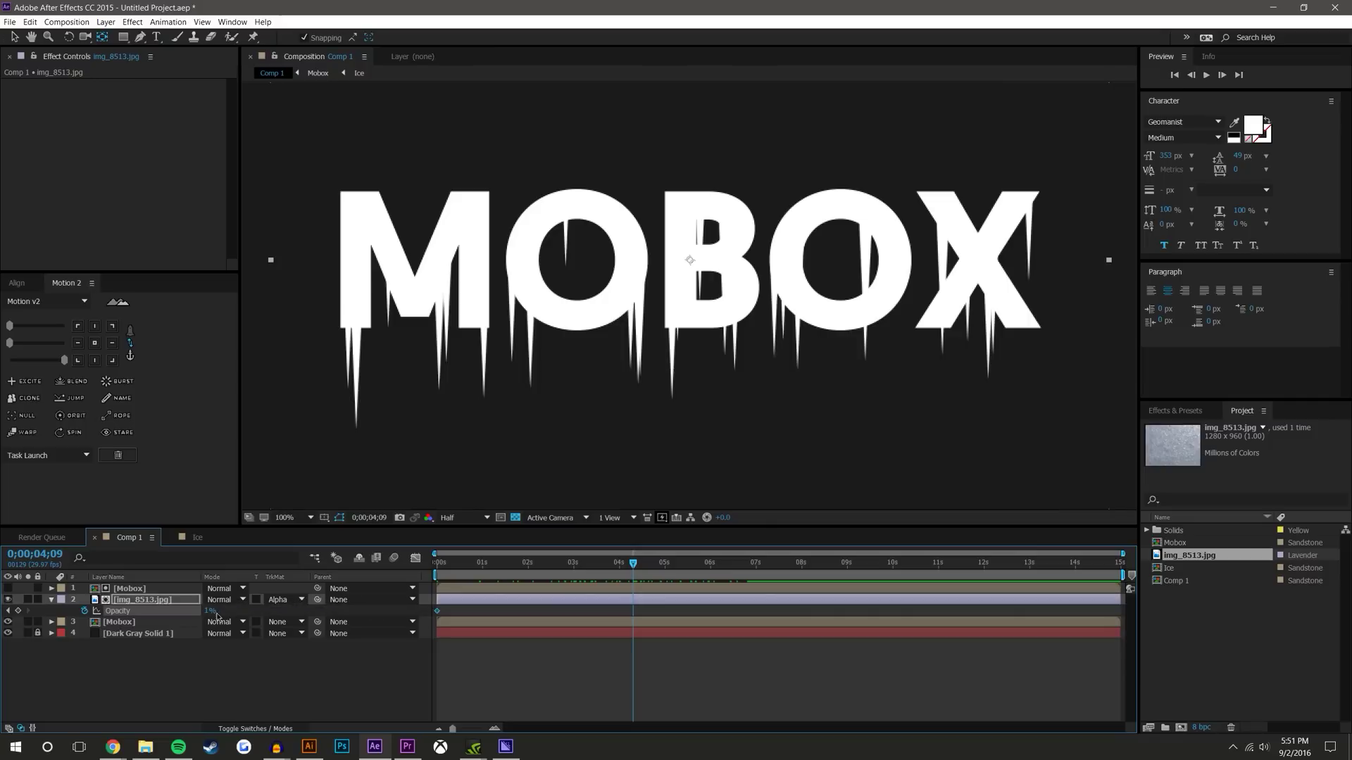
{"action": "left_click_drag", "start_coordinate": [211, 611], "coordinate": [261, 601]}
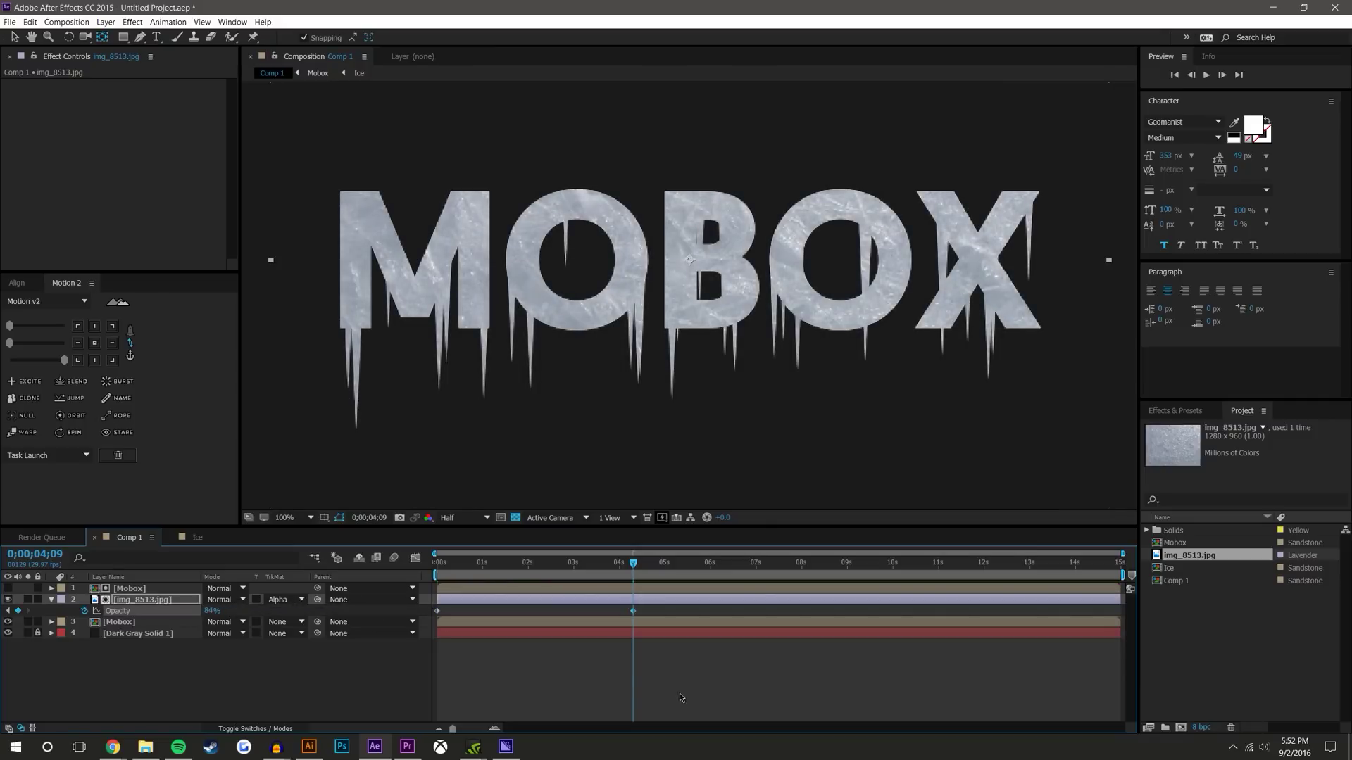
{"action": "left_click", "coordinate": [628, 695]}
{"action": "left_click_drag", "start_coordinate": [633, 564], "coordinate": [247, 591]}
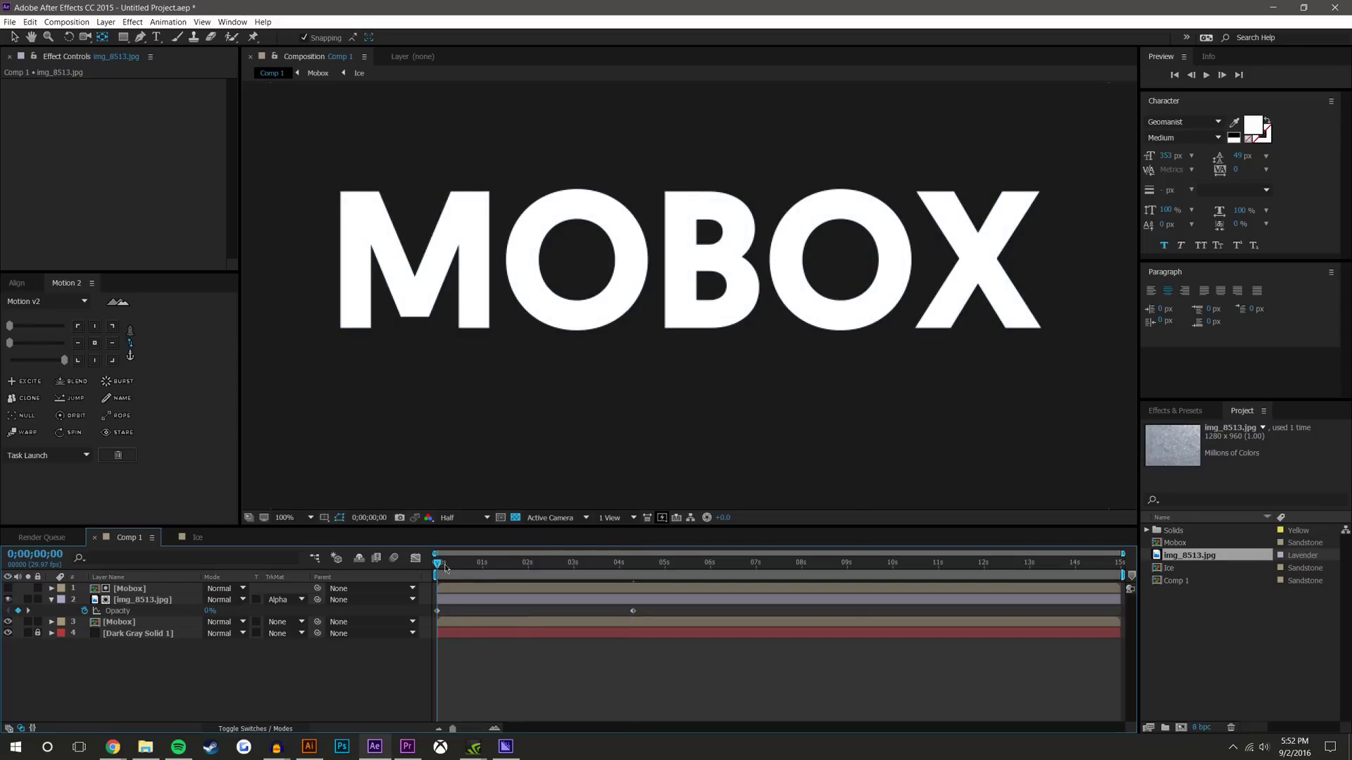
Preview the ice texture fading in over the MOBOX title from the start of the timeline, replaying it once
{"action": "key", "text": "comma"}
{"action": "left_click", "coordinate": [1206, 75]}
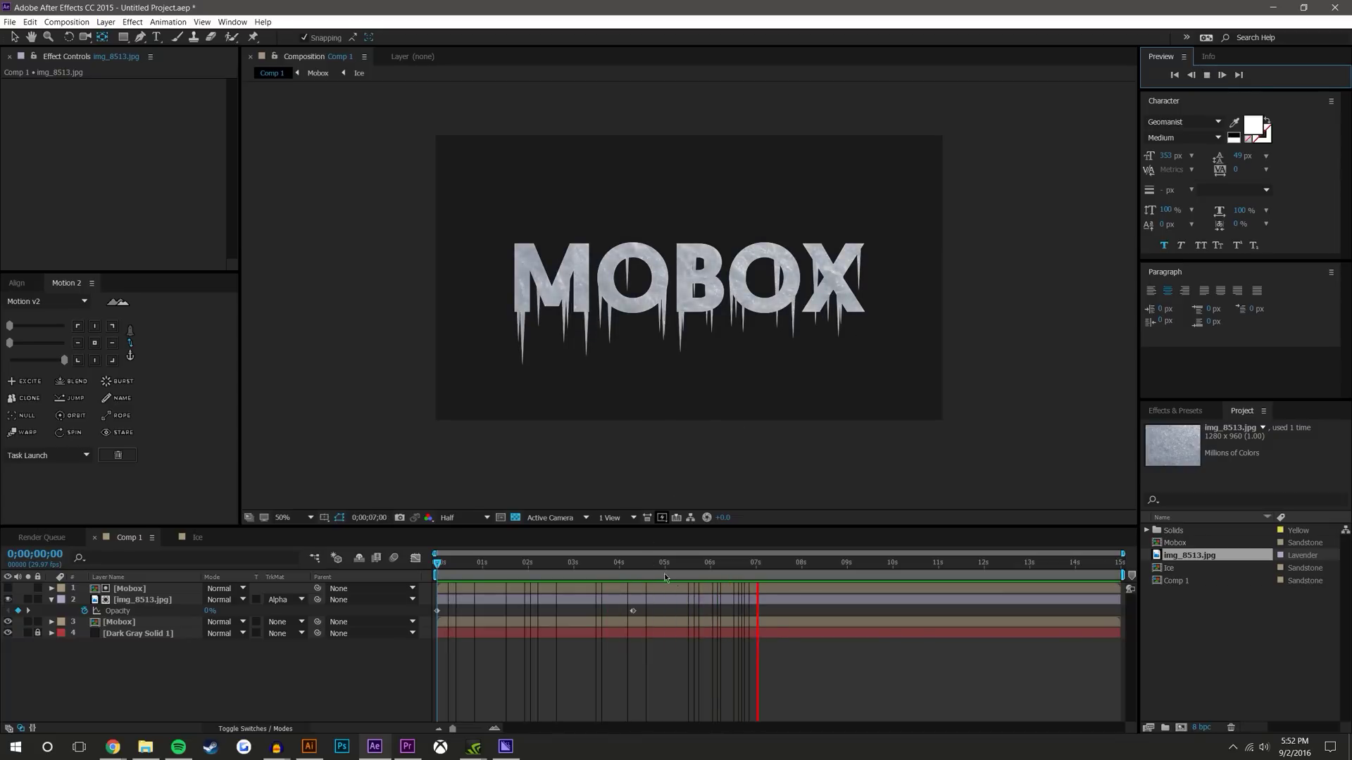
{"action": "key", "text": "space"}
{"action": "scroll", "coordinate": [676, 302], "scroll_direction": "up", "scroll_amount": 2}
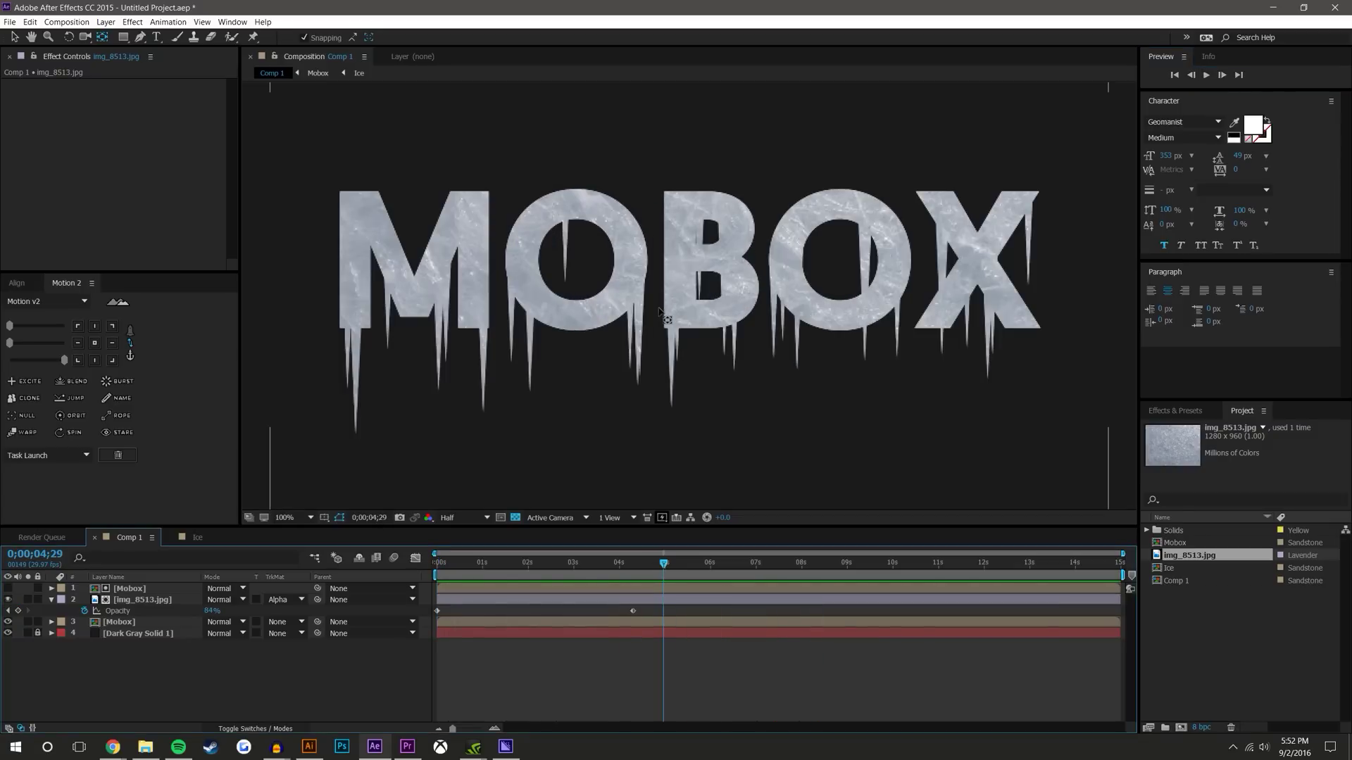
{"action": "left_click_drag", "start_coordinate": [664, 569], "coordinate": [407, 560]}
{"action": "key", "text": "space"}
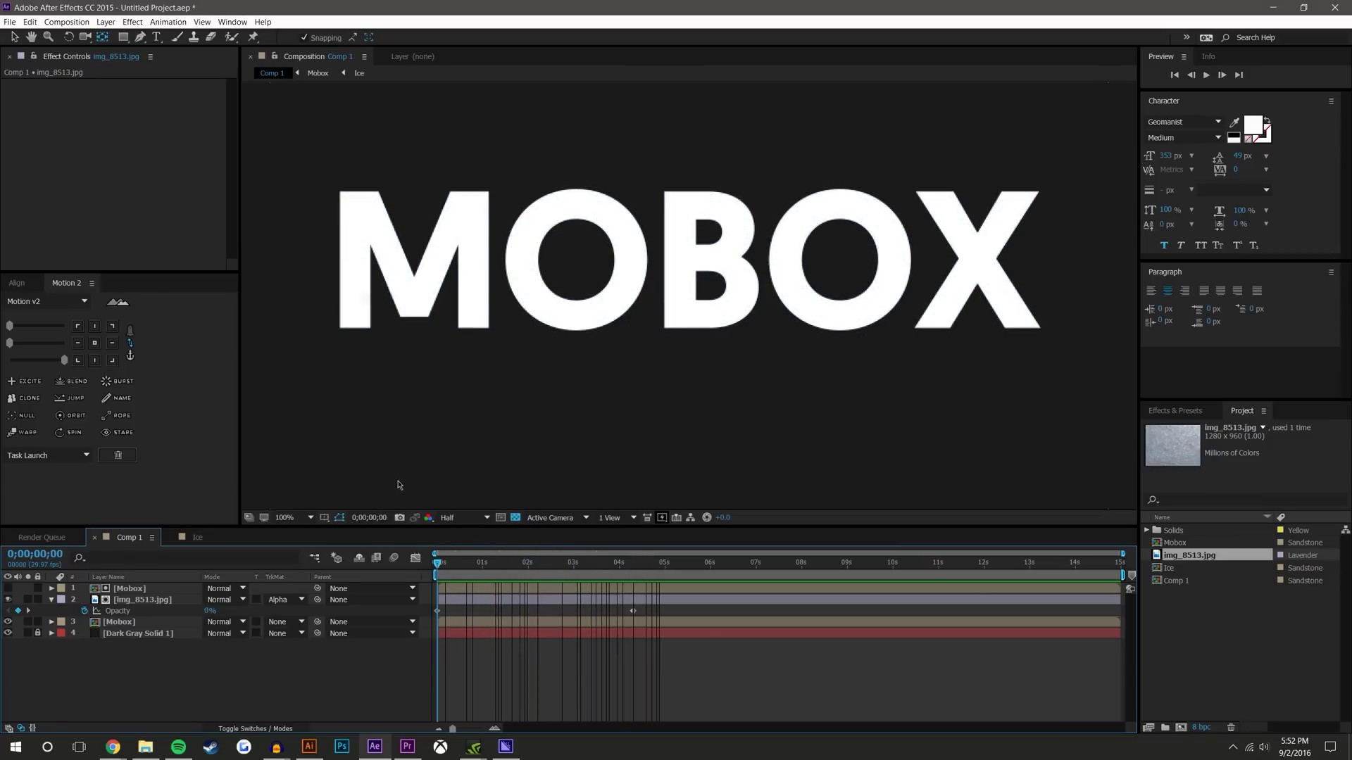
{"action": "key", "text": "space"}
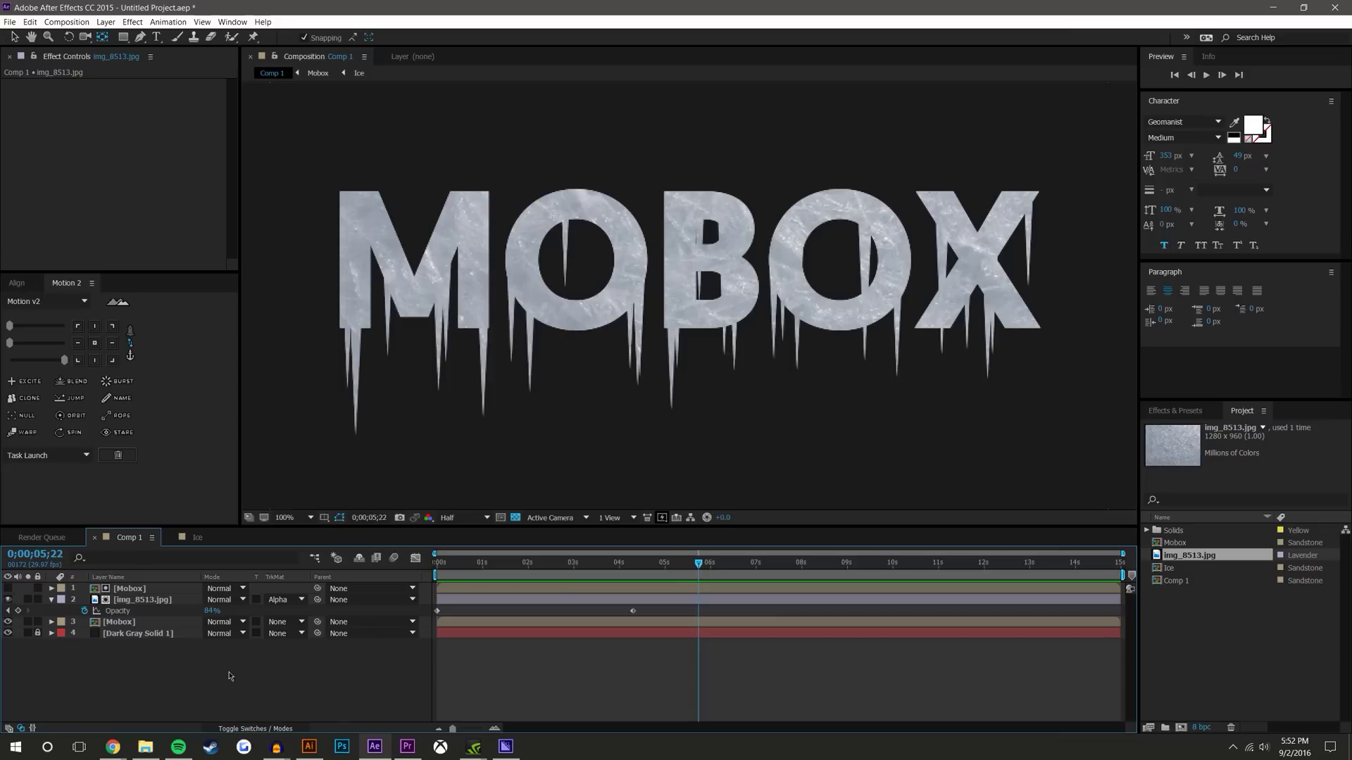
Undo the texture's Opacity keyframes, its track matte, and the Mobox duplication and pre-composition, back to the separate Ice and MOBOX layers
{"action": "key", "text": "ctrl+z"}
{"action": "key", "text": "ctrl+z"}
{"action": "key", "text": "Home"}
{"action": "key", "text": "ctrl+z"}
{"action": "key", "text": "ctrl+z"}
{"action": "key", "text": "ctrl+z"}
{"action": "key", "text": "ctrl+z"}
{"action": "key", "text": "ctrl+z"}
{"action": "key", "text": "ctrl+z"}
{"action": "key", "text": "ctrl+z"}
{"action": "key", "text": "ctrl+z"}
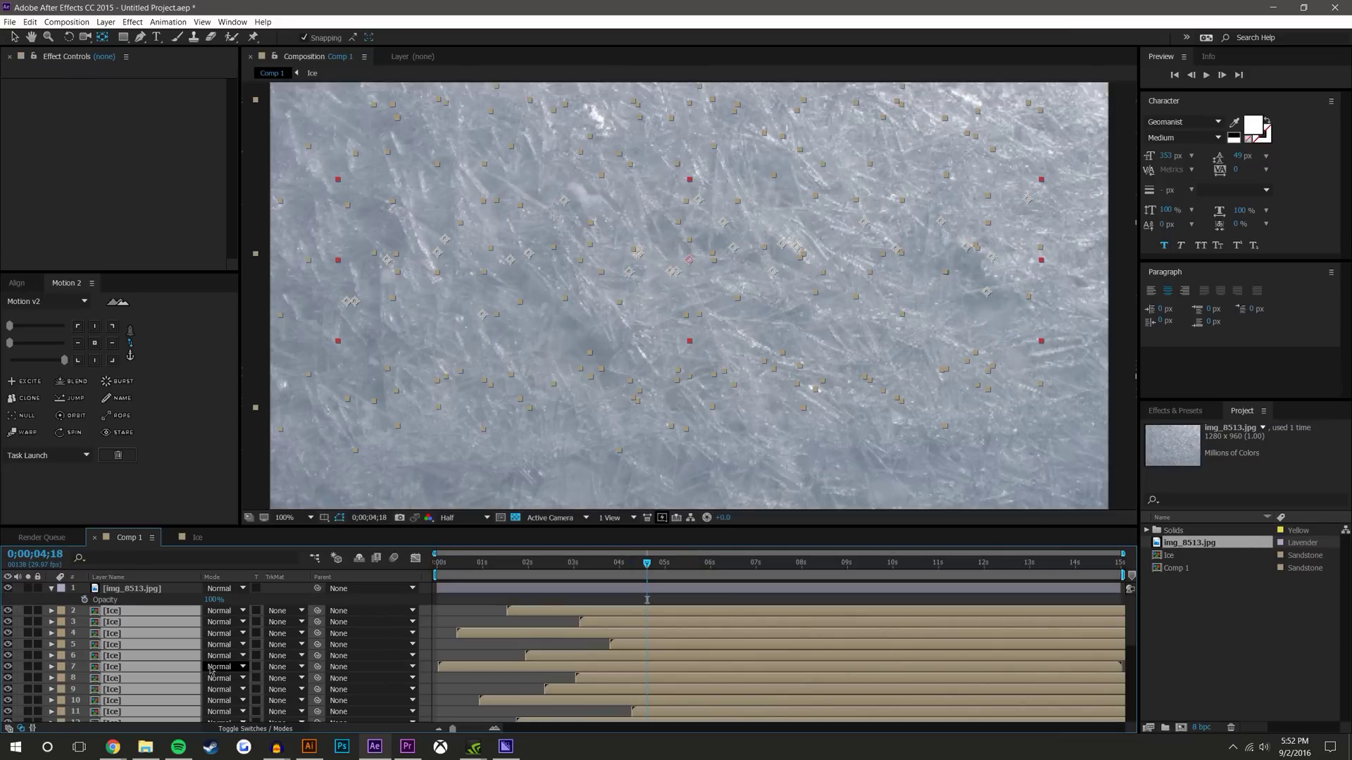
Pre-compose all the Ice layers, without the MOBOX text, into Pre-comp 1 with all attributes moved into it
{"action": "left_click", "coordinate": [287, 601]}
{"action": "left_click", "coordinate": [156, 611]}
{"action": "scroll", "coordinate": [177, 649], "scroll_direction": "down", "scroll_amount": 5}
{"action": "left_click", "coordinate": [129, 695], "text": "shift"}
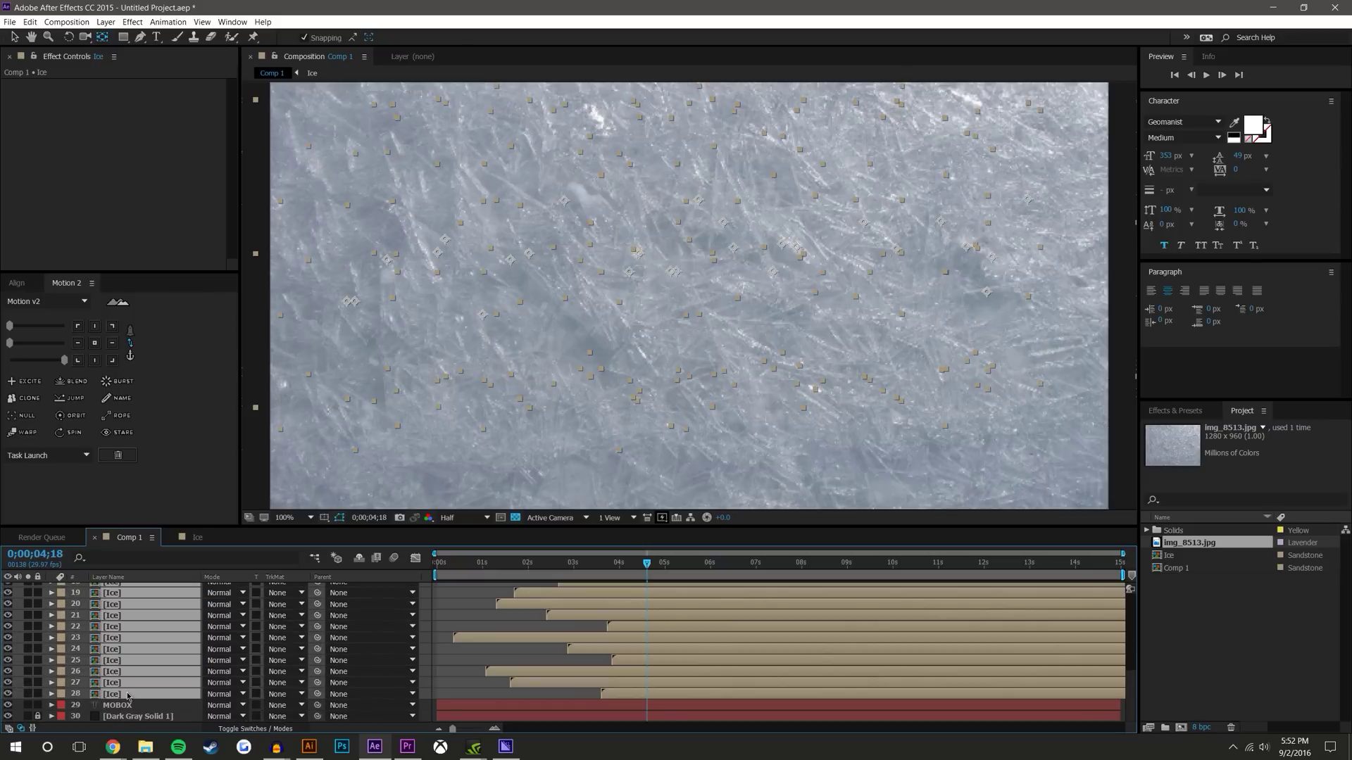
{"action": "key", "text": "ctrl+shift+c"}
{"action": "key", "text": "Return"}
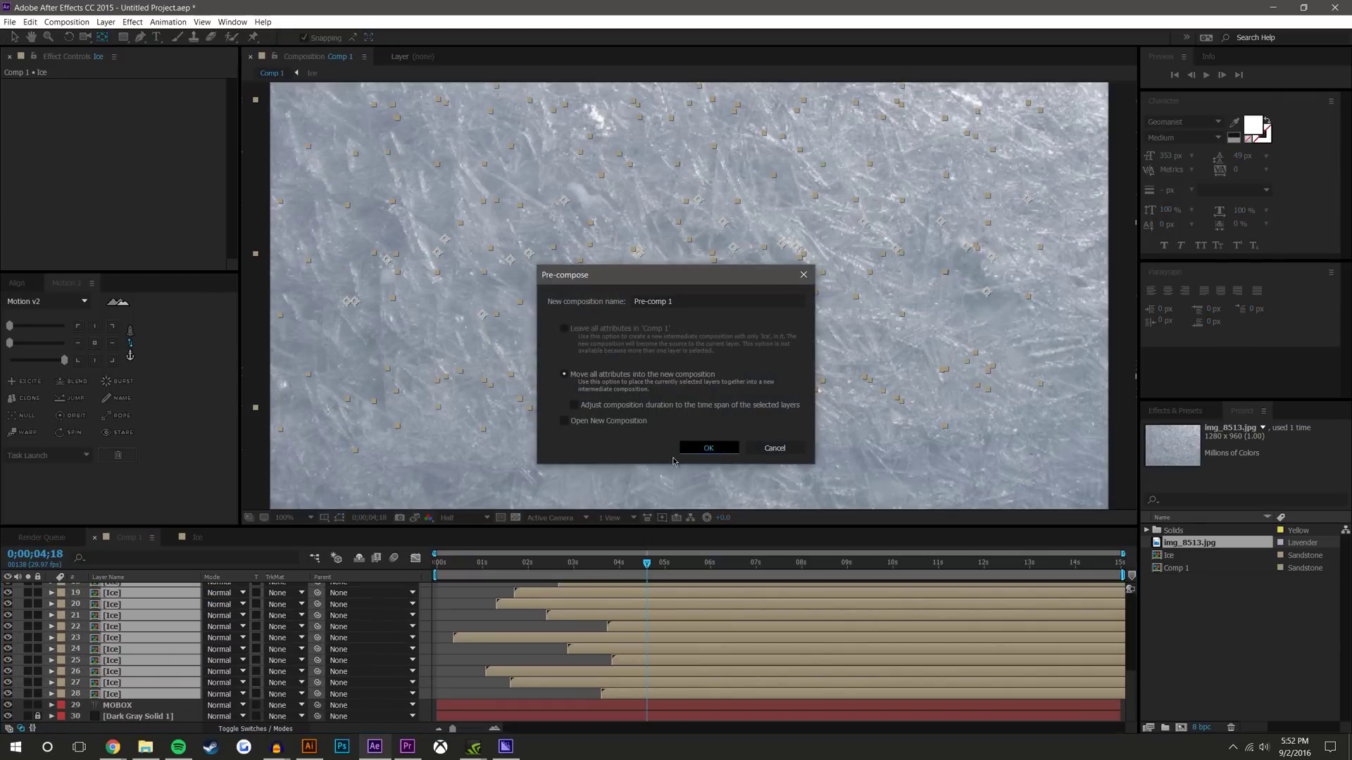
Duplicate Pre-comp 1, place the copy above img_8513.jpg, and set the texture layer's track matte to Alpha Matte
{"action": "left_click", "coordinate": [159, 696]}
{"action": "left_click", "coordinate": [130, 612]}
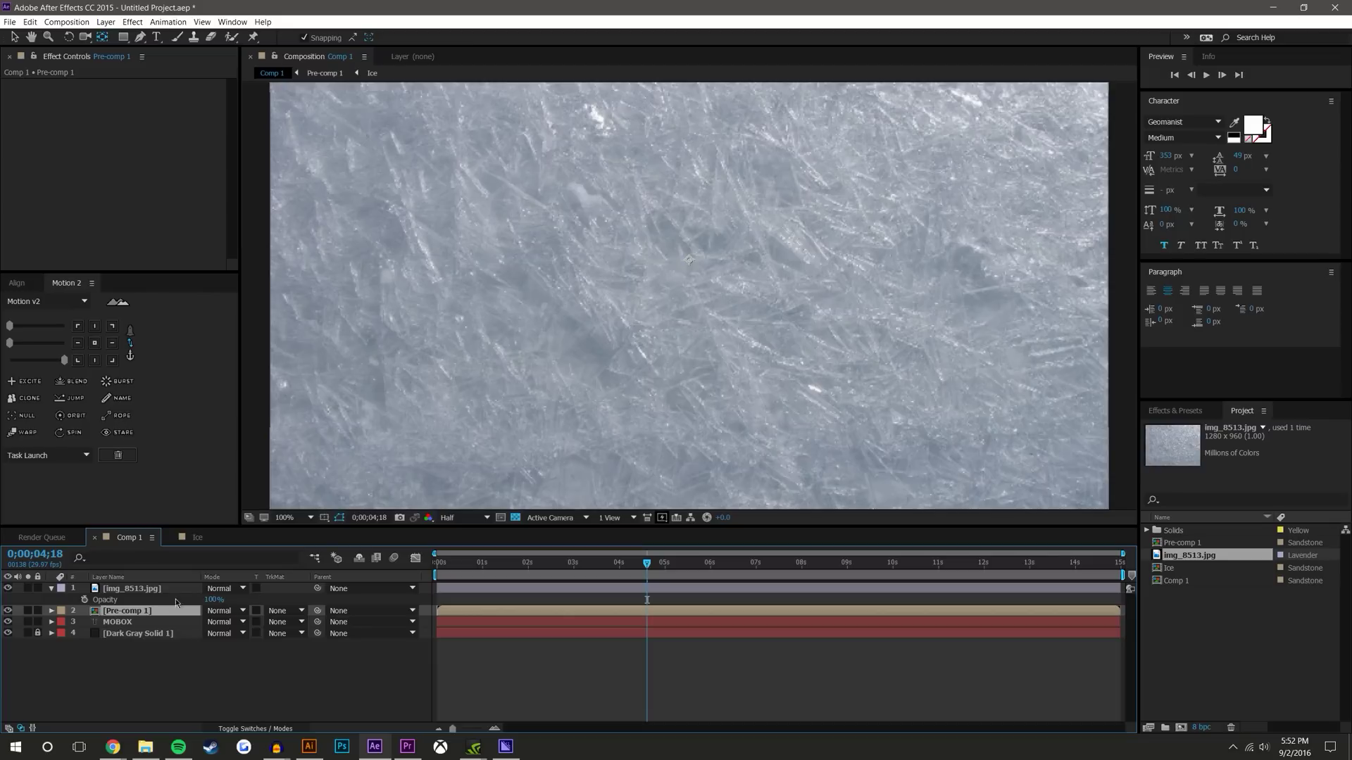
{"action": "key", "text": "ctrl+d"}
{"action": "left_click_drag", "start_coordinate": [135, 611], "coordinate": [147, 585]}
{"action": "left_click", "coordinate": [276, 600]}
{"action": "left_click", "coordinate": [303, 624]}
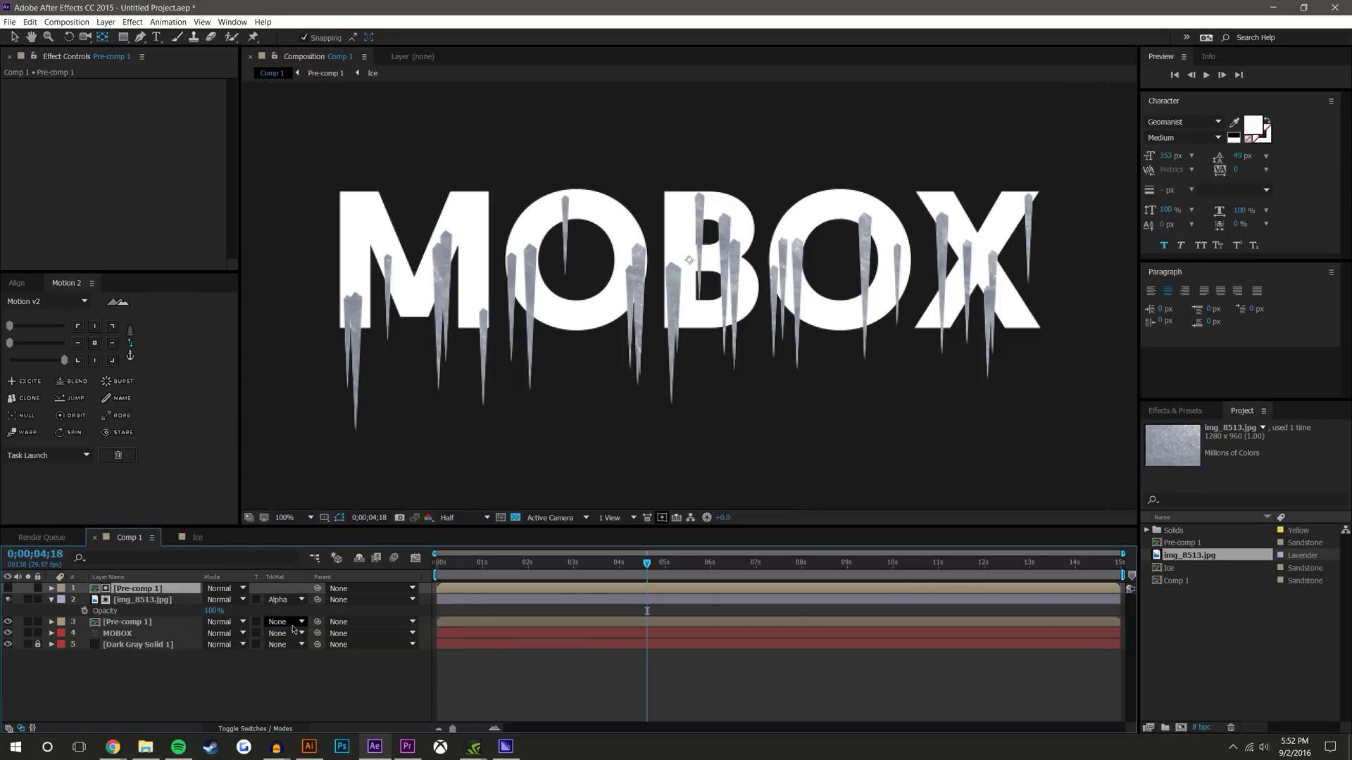
Lower the img_8513.jpg layer's Opacity to 15% and check the icicles against the white letters
{"action": "left_click", "coordinate": [153, 603]}
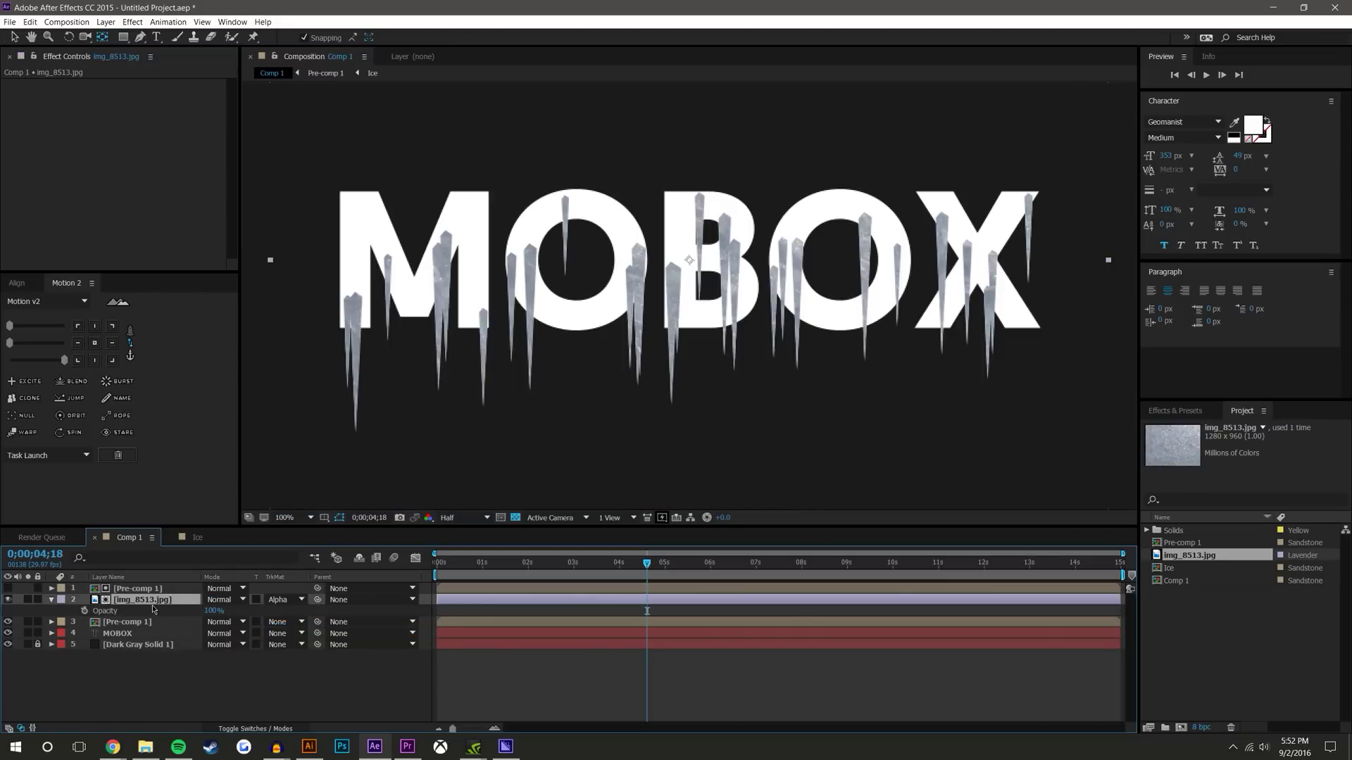
{"action": "key", "text": "t"}
{"action": "key", "text": "t"}
{"action": "left_click_drag", "start_coordinate": [215, 612], "coordinate": [154, 603]}
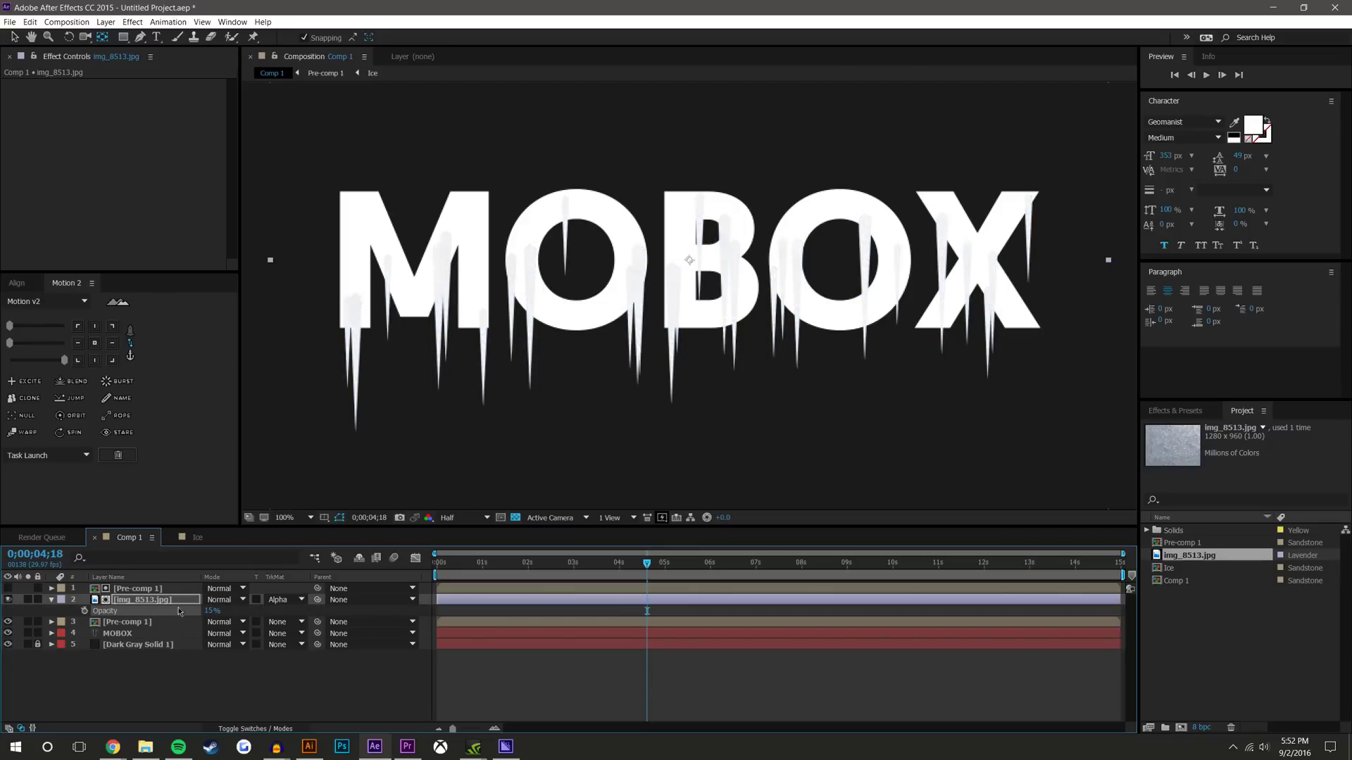
{"action": "left_click", "coordinate": [225, 660]}
{"action": "key", "text": "comma"}
{"action": "key", "text": "period"}
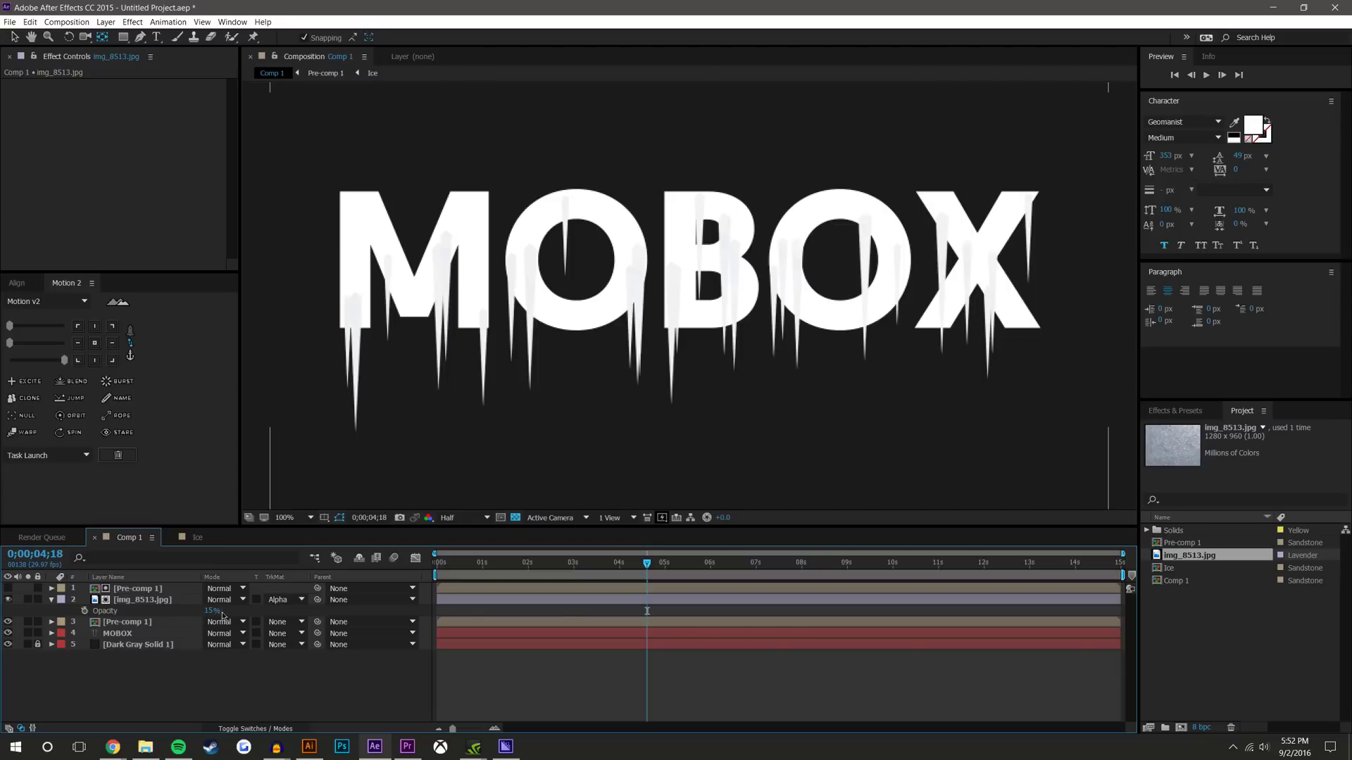
Set the img_8513.jpg layer's Opacity to 18% and view the whole title in the composition
{"action": "left_click_drag", "start_coordinate": [222, 616], "coordinate": [267, 586]}
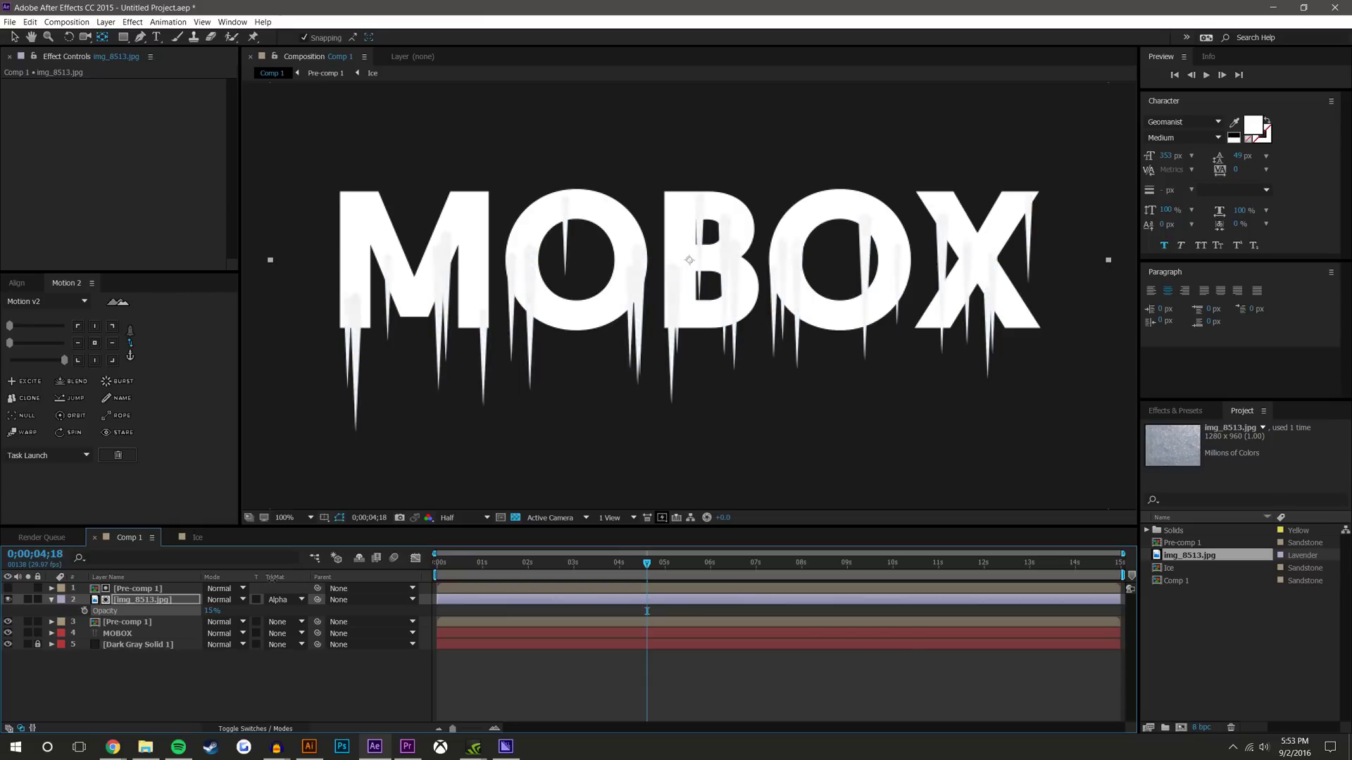
{"action": "scroll", "coordinate": [612, 407], "scroll_direction": "down", "scroll_amount": 1}
{"action": "scroll", "coordinate": [698, 393], "scroll_direction": "up", "scroll_amount": 1}
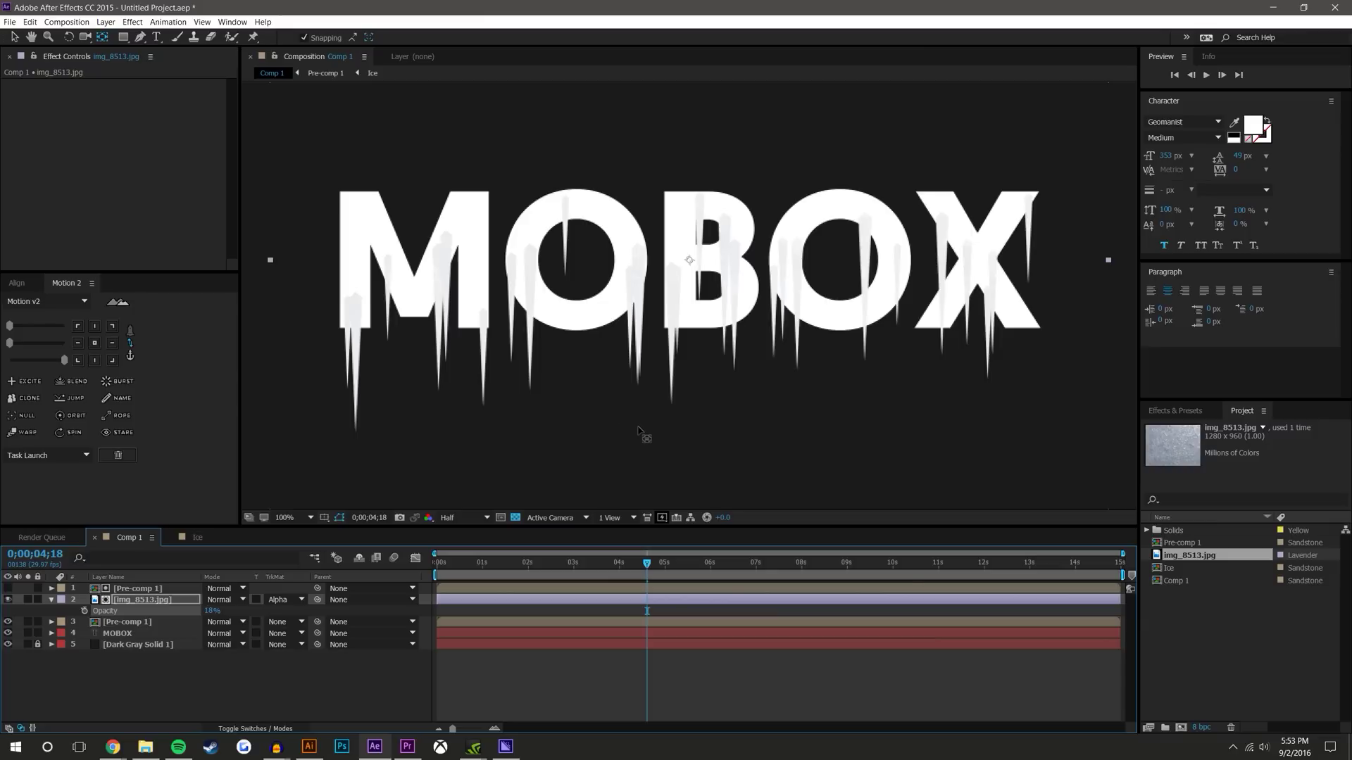
{"action": "key", "text": "comma"}
{"action": "key", "text": "comma"}
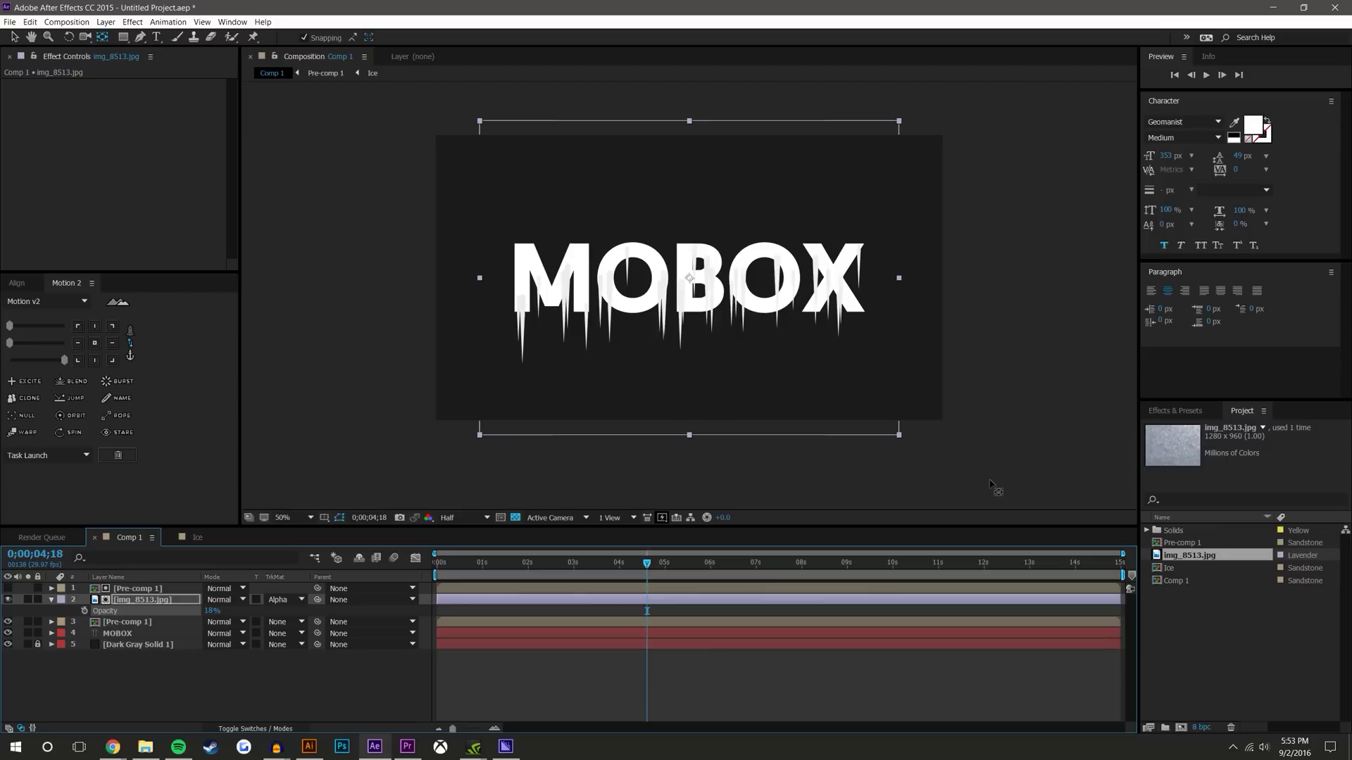